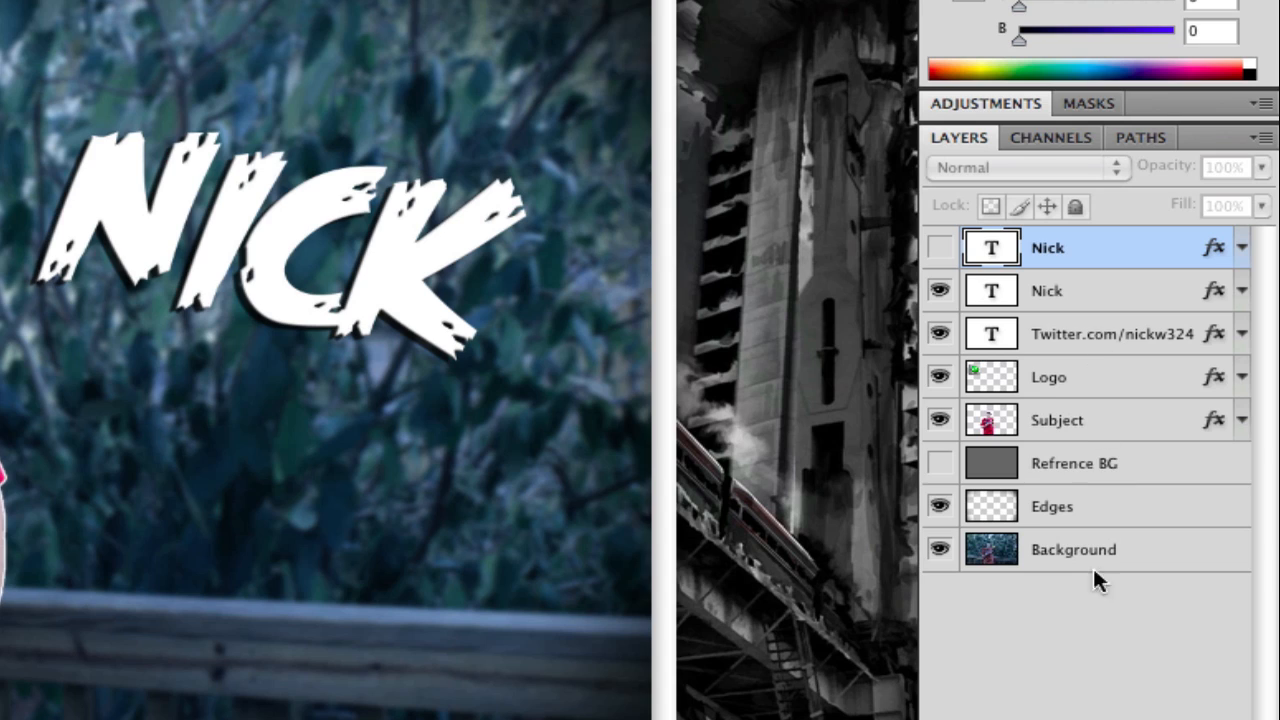
Toggle the Background and Subject layers' visibility off and on to examine how the finished example is built.
{"action": "left_click", "coordinate": [1085, 557]}
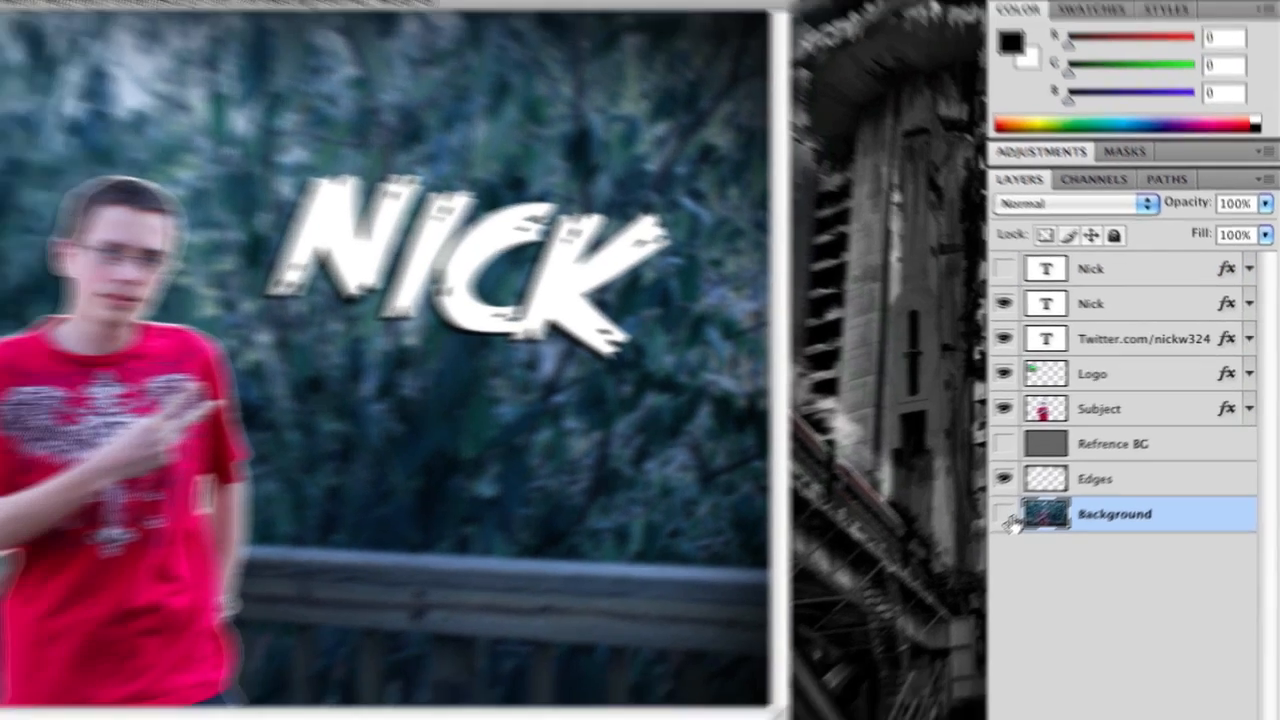
{"action": "left_click", "coordinate": [945, 553]}
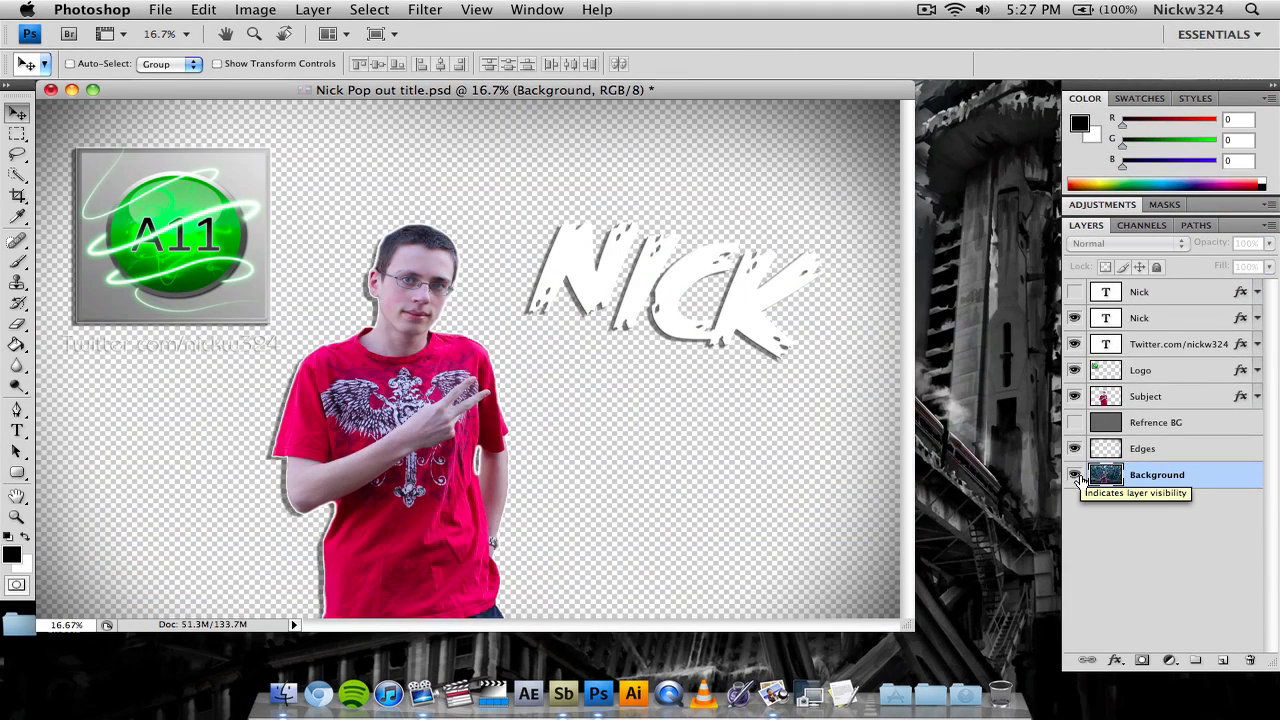
{"action": "left_click", "coordinate": [945, 553]}
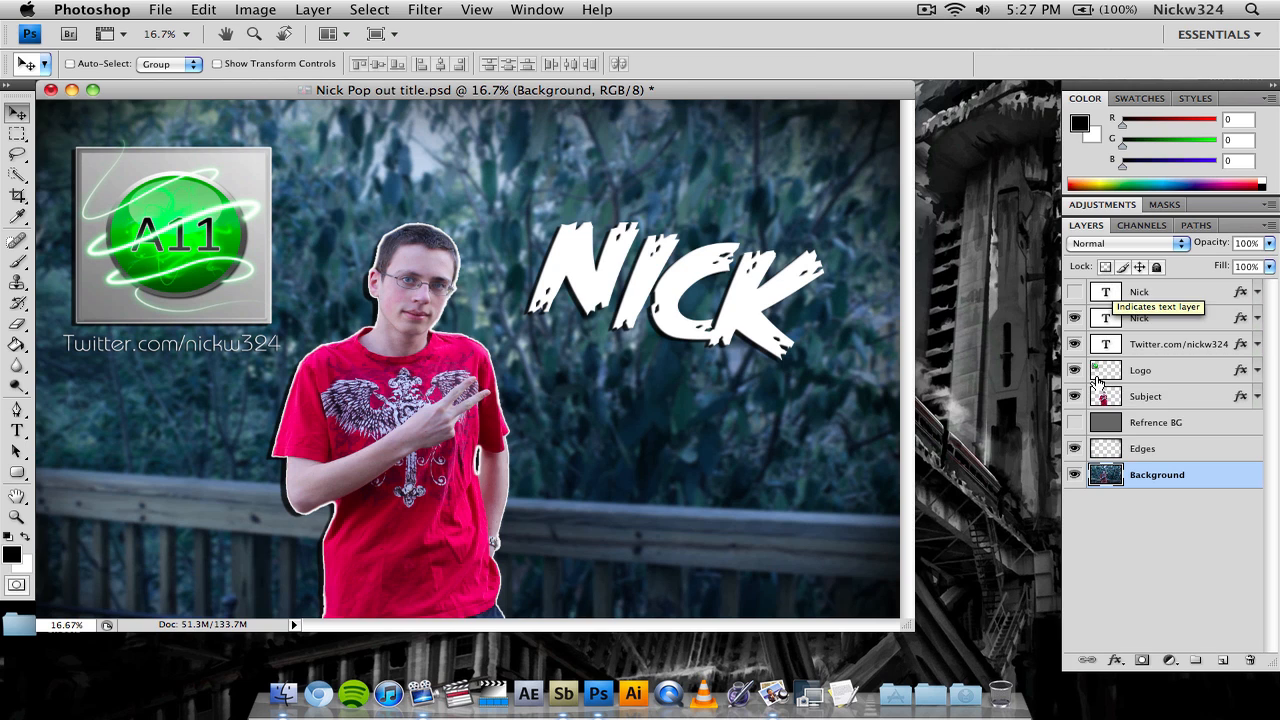
{"action": "left_click", "coordinate": [1074, 396]}
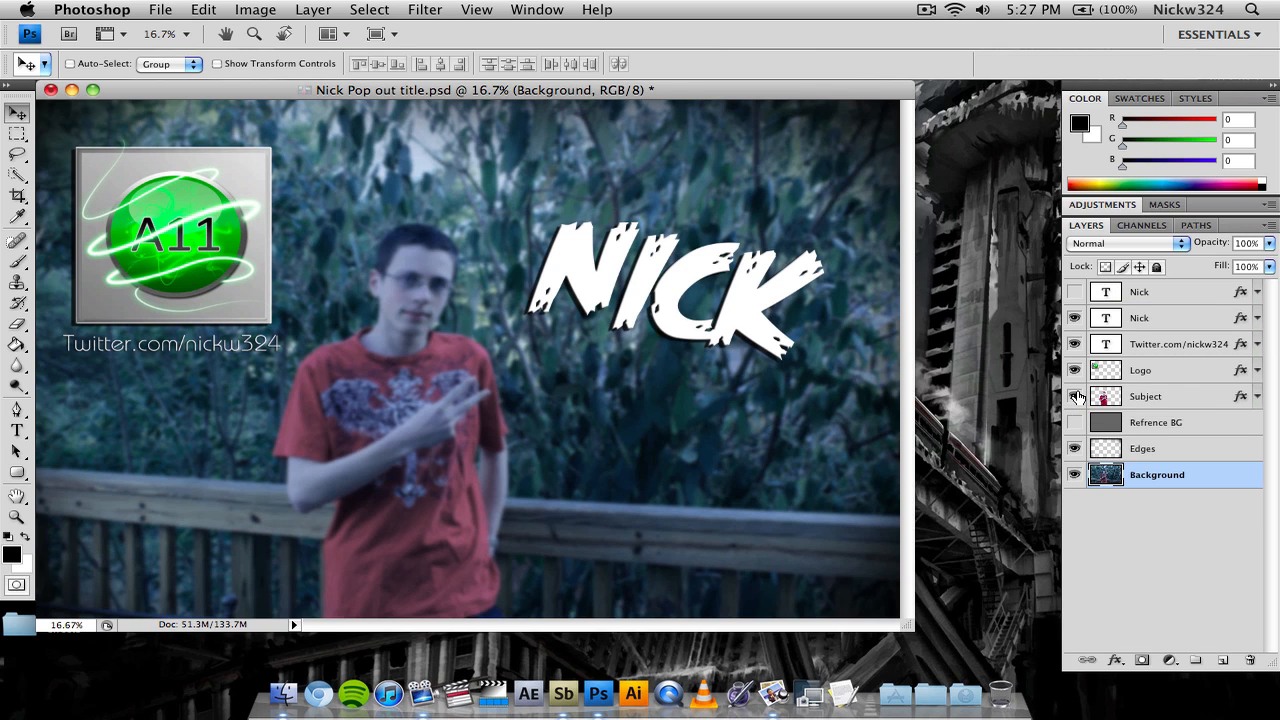
{"action": "left_click", "coordinate": [1074, 396]}
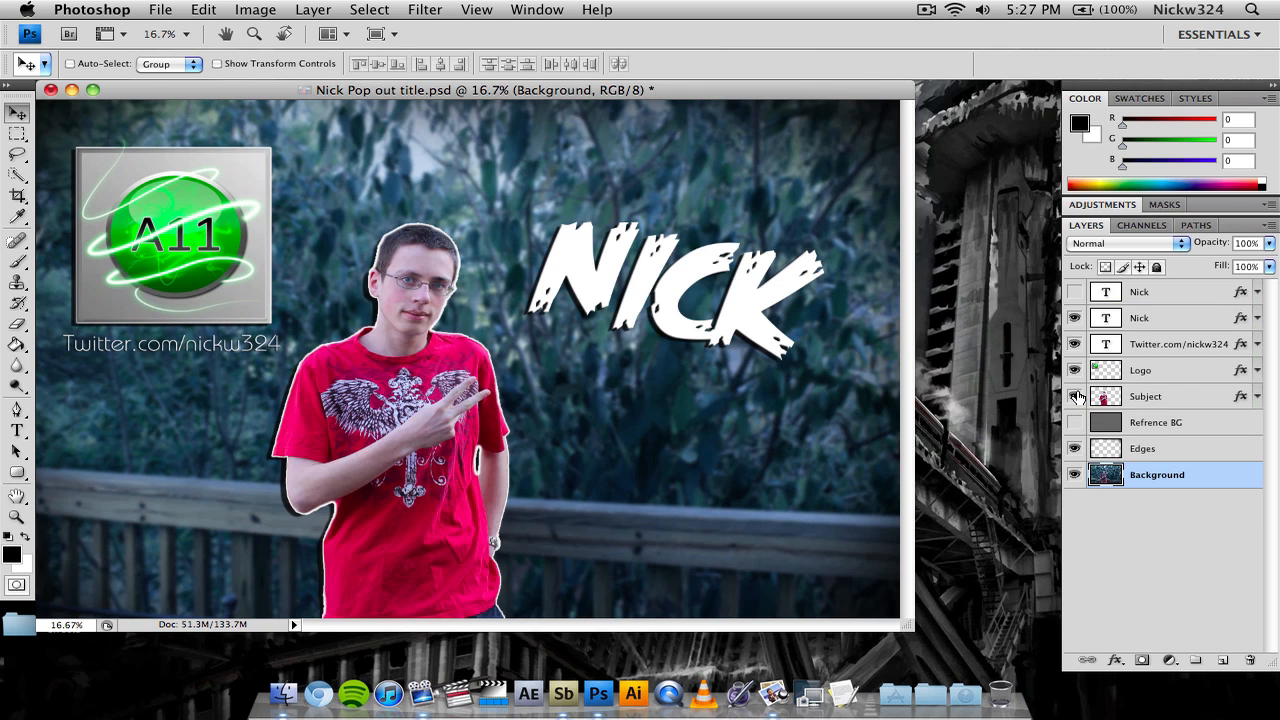
Look through the Edges and text layers, toggling the two title text layers' visibility to compare them.
{"action": "left_click", "coordinate": [1150, 455]}
{"action": "left_click", "coordinate": [1157, 340]}
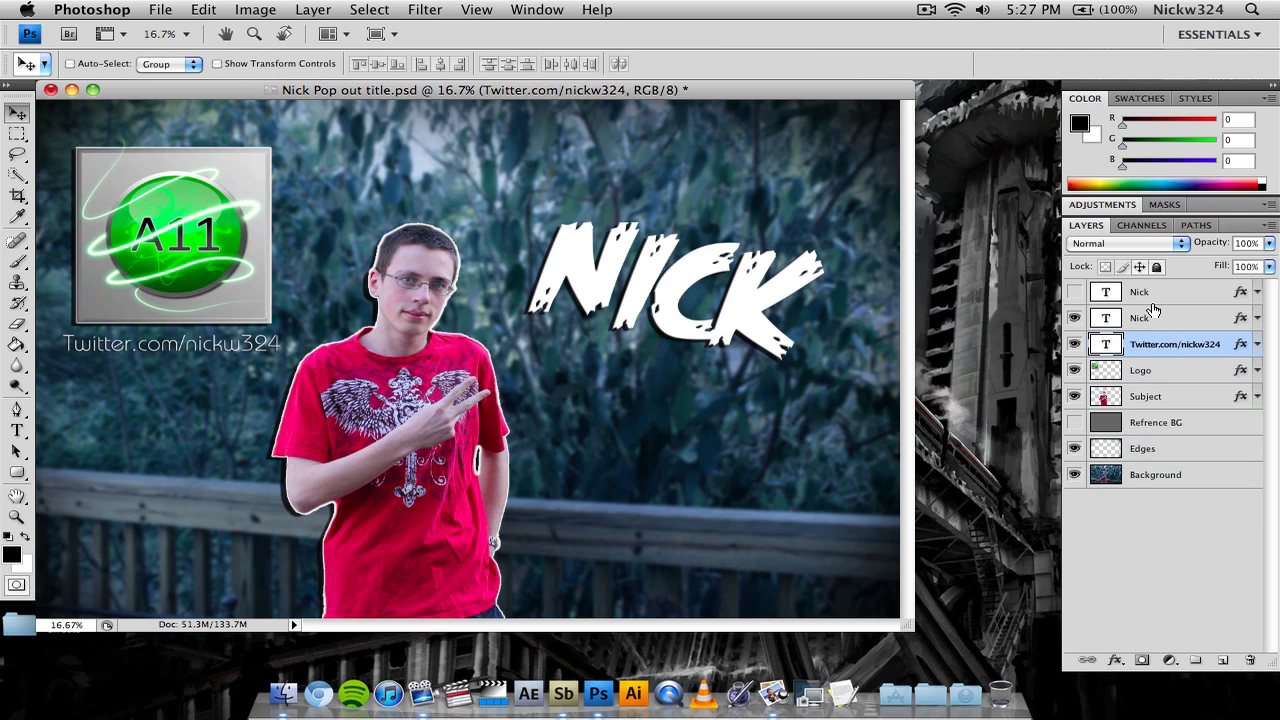
{"action": "left_click", "coordinate": [1130, 318]}
{"action": "left_click", "coordinate": [1074, 318]}
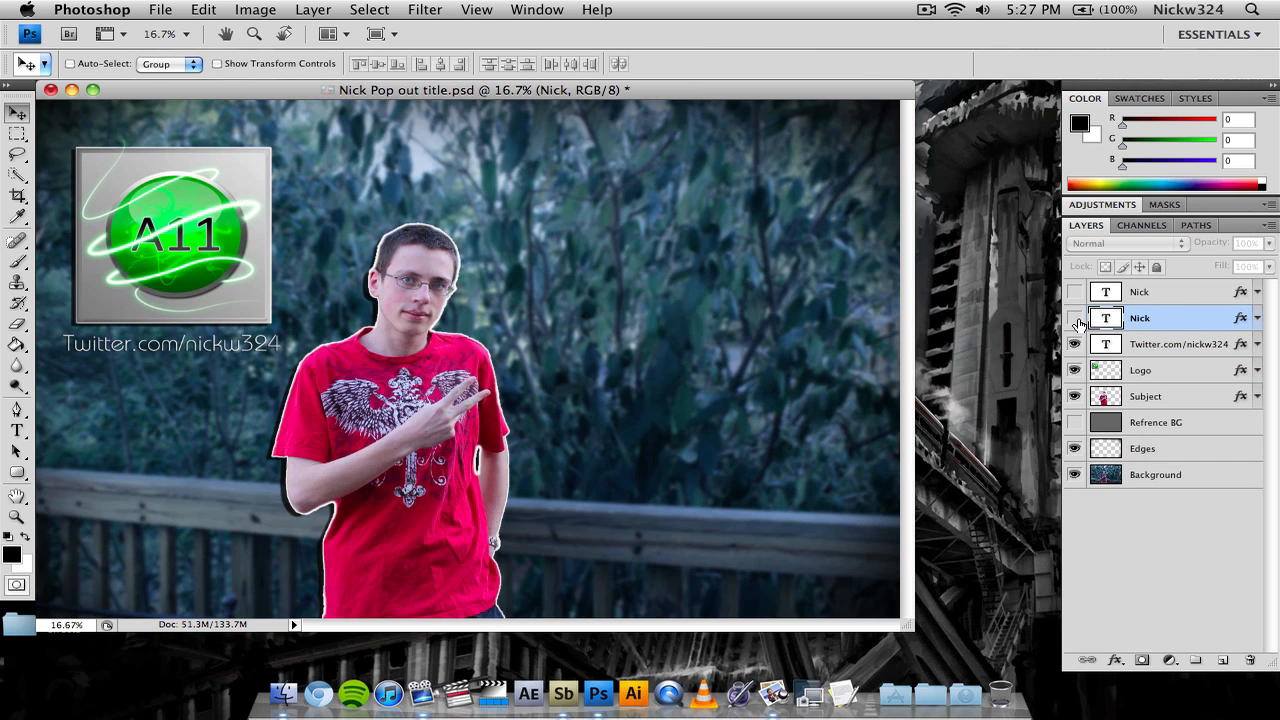
{"action": "left_click", "coordinate": [1074, 318]}
{"action": "left_click", "coordinate": [1074, 318]}
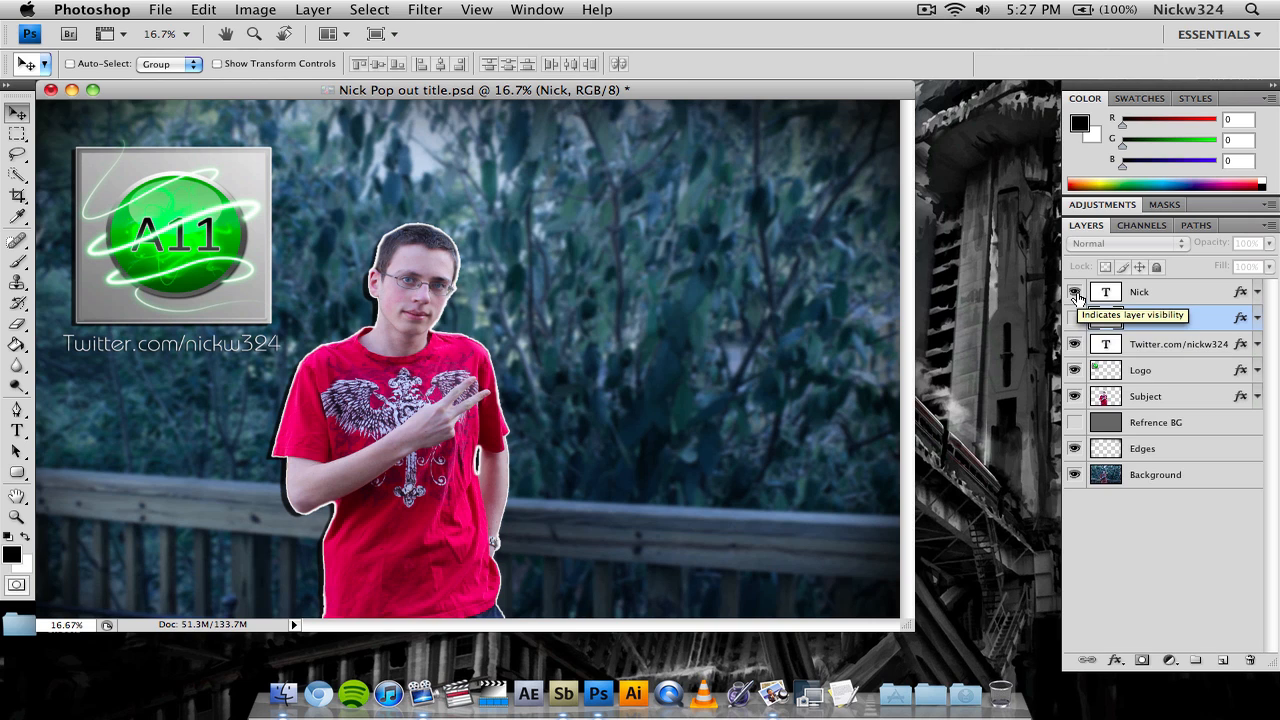
{"action": "left_click", "coordinate": [1074, 291]}
{"action": "left_click", "coordinate": [1074, 291]}
{"action": "left_click", "coordinate": [1074, 318]}
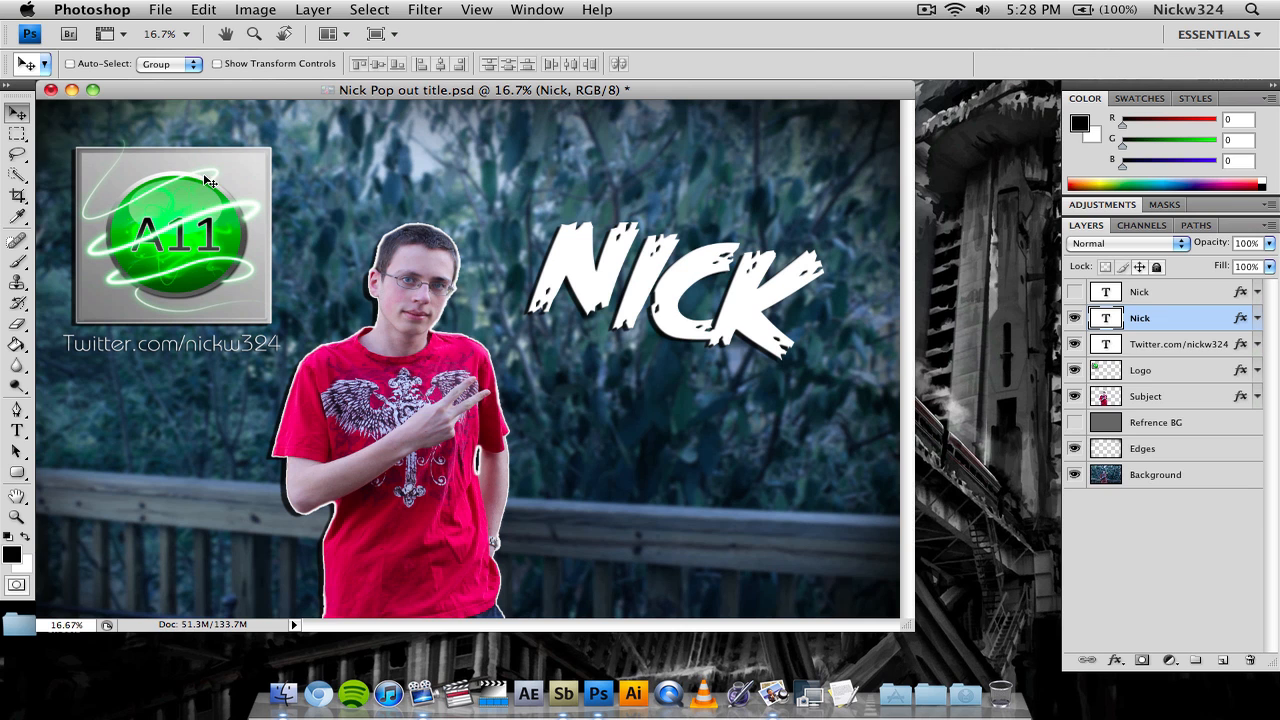
Close the example document without saving and open Test Pic.jpg from the desktop in Photoshop.
{"action": "left_click", "coordinate": [50, 90]}
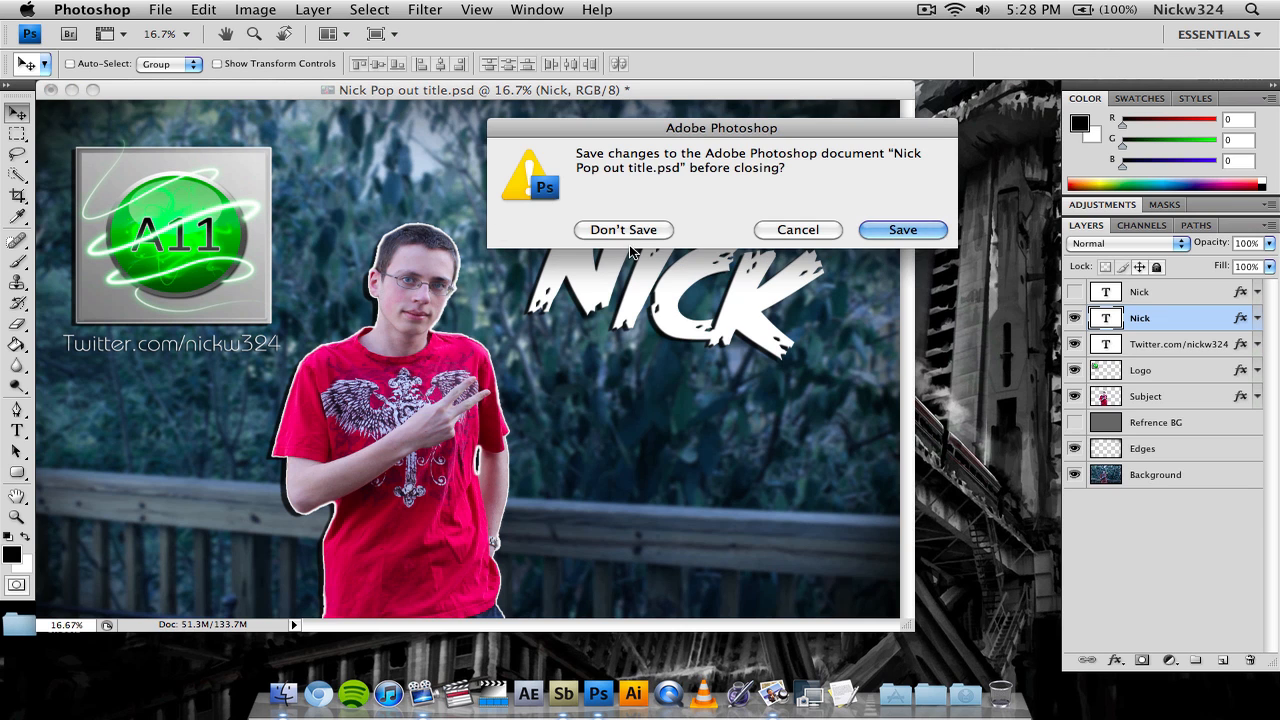
{"action": "left_click", "coordinate": [630, 230]}
{"action": "key", "text": "super+h"}
{"action": "left_click", "coordinate": [1153, 186]}
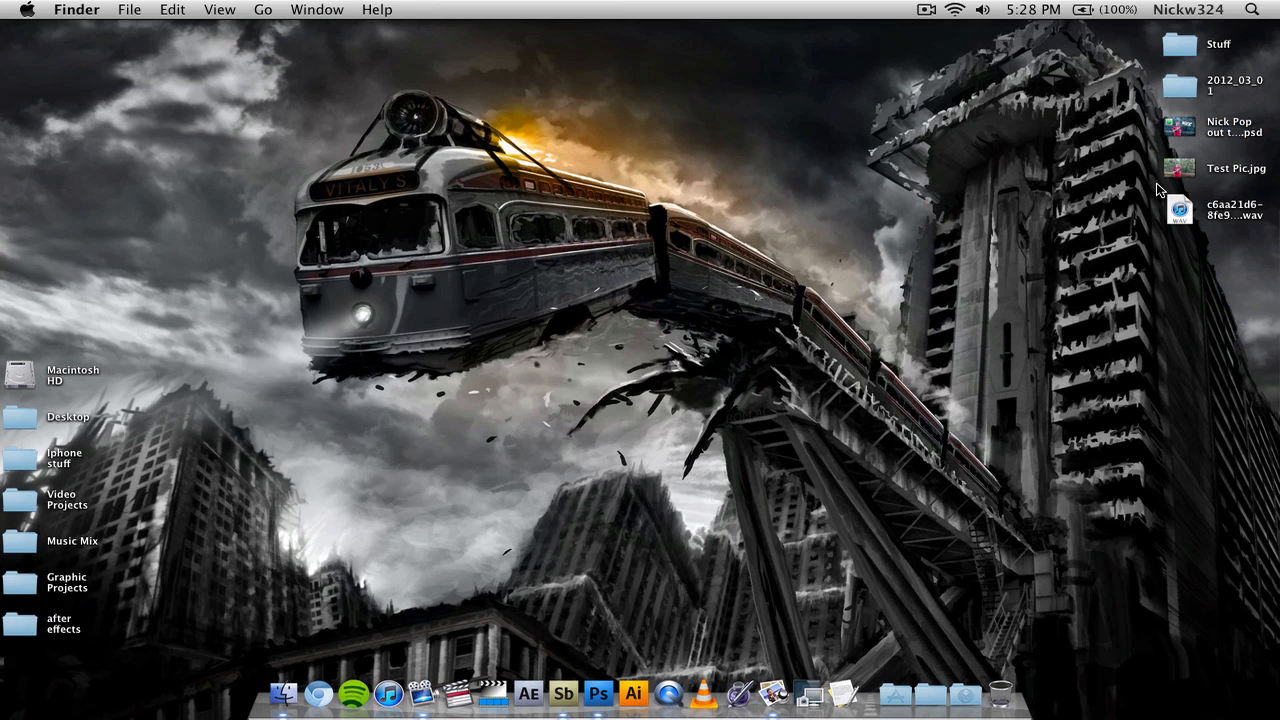
{"action": "left_click_drag", "start_coordinate": [1175, 173], "coordinate": [601, 690]}
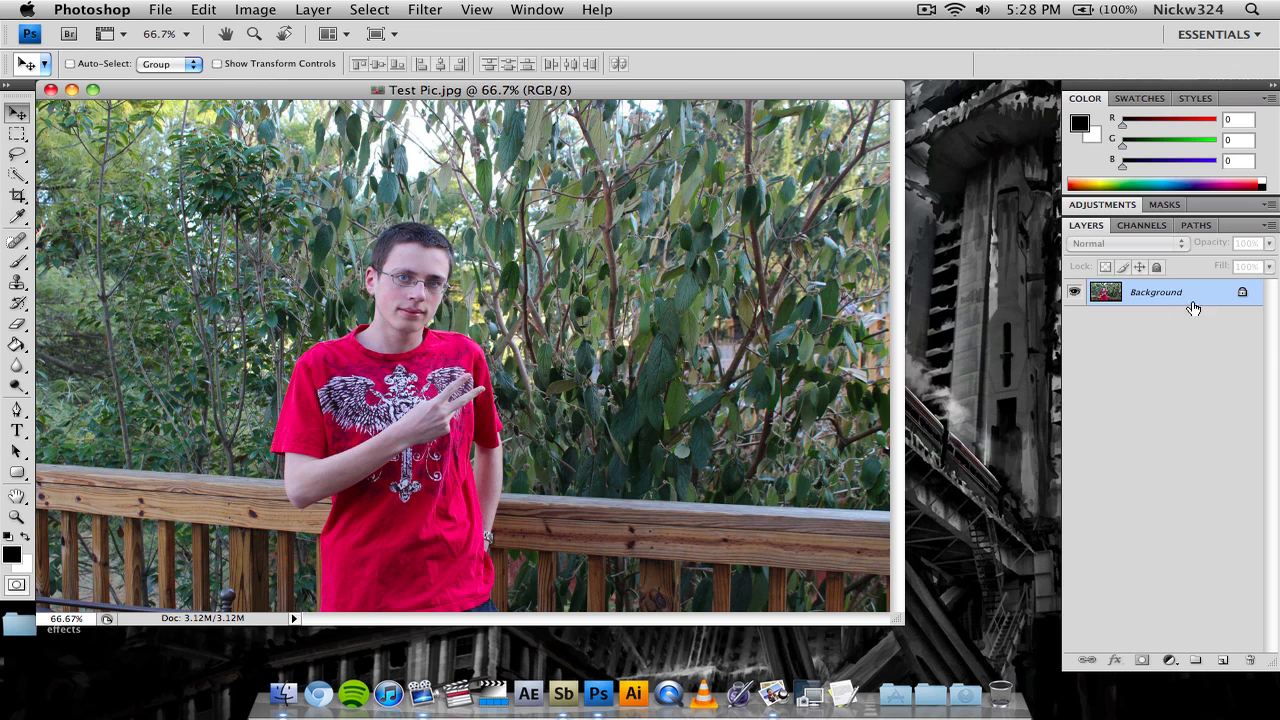
Convert the locked background into a regular layer named Layer 0 and place a duplicate of it underneath.
{"action": "double_click", "coordinate": [1244, 292]}
{"action": "left_click", "coordinate": [820, 240]}
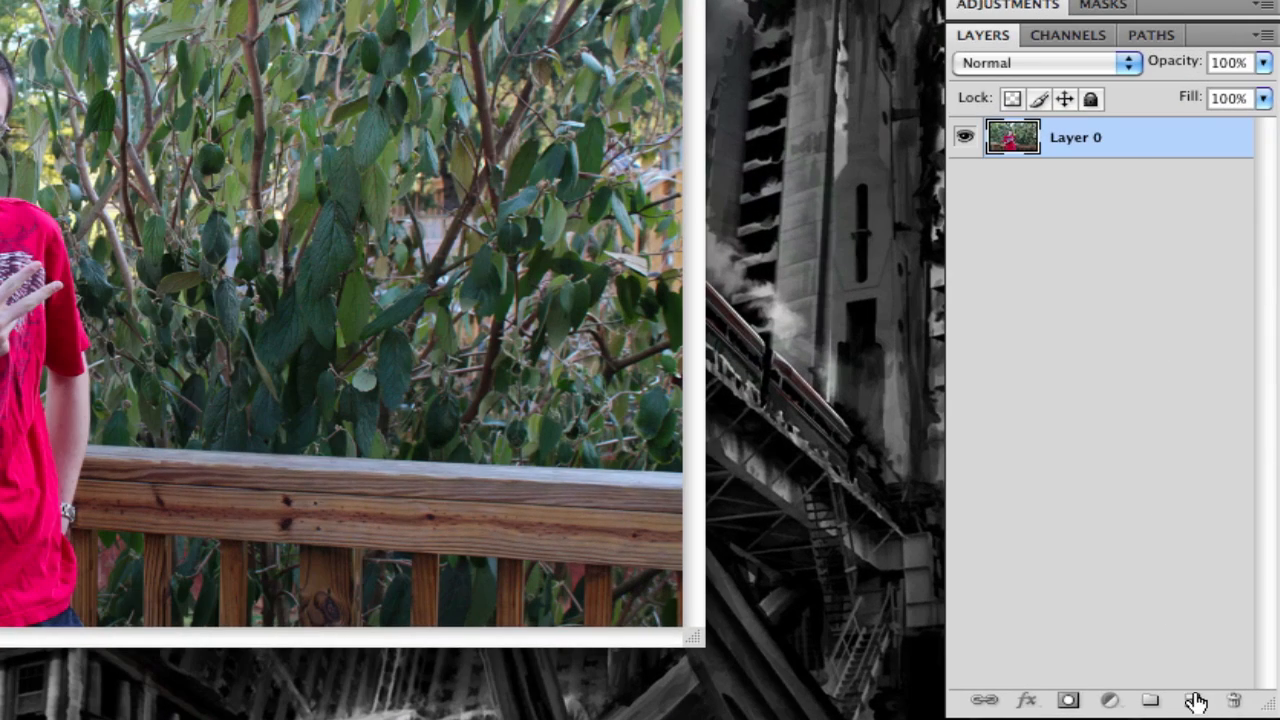
{"action": "left_click_drag", "start_coordinate": [1196, 702], "coordinate": [1196, 702]}
{"action": "left_click_drag", "start_coordinate": [1117, 150], "coordinate": [1114, 190]}
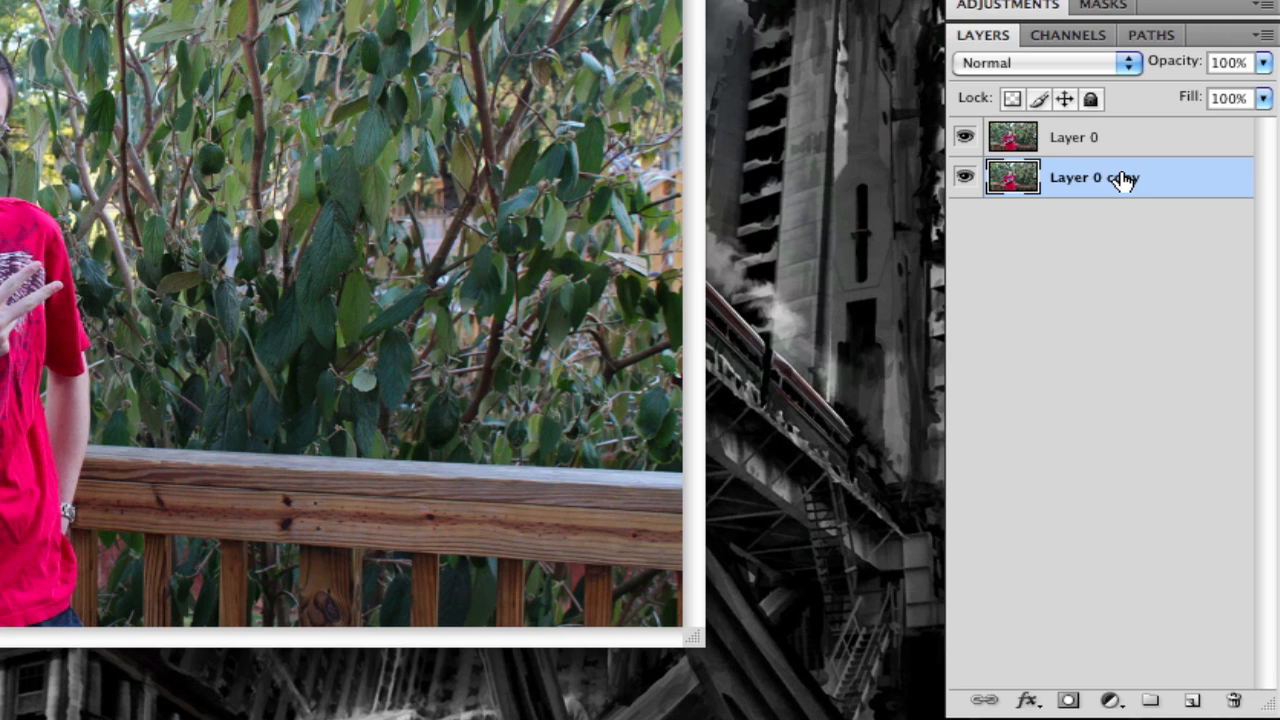
Rename the lower duplicate layer to "no change".
{"action": "double_click", "coordinate": [1122, 179]}
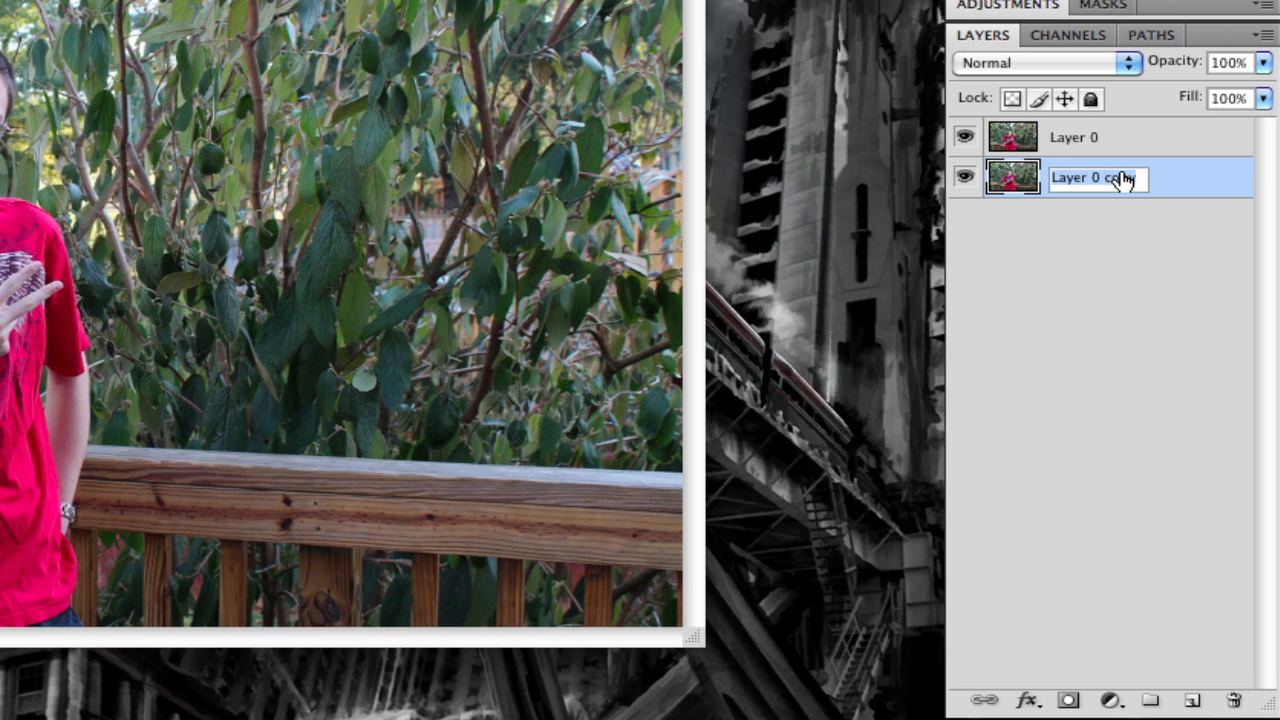
{"action": "type", "text": "no change"}
{"action": "left_click", "coordinate": [1149, 316]}
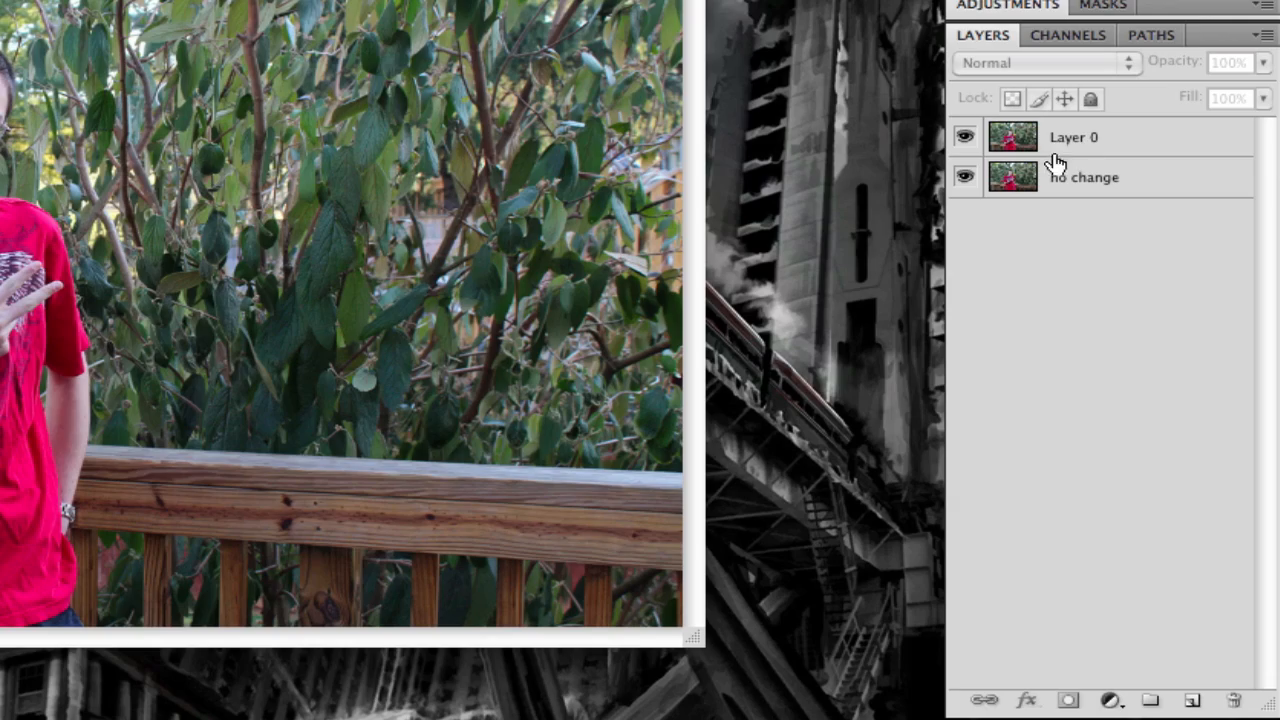
Hide the "no change" layer and make Layer 0 the active layer.
{"action": "left_click", "coordinate": [964, 176]}
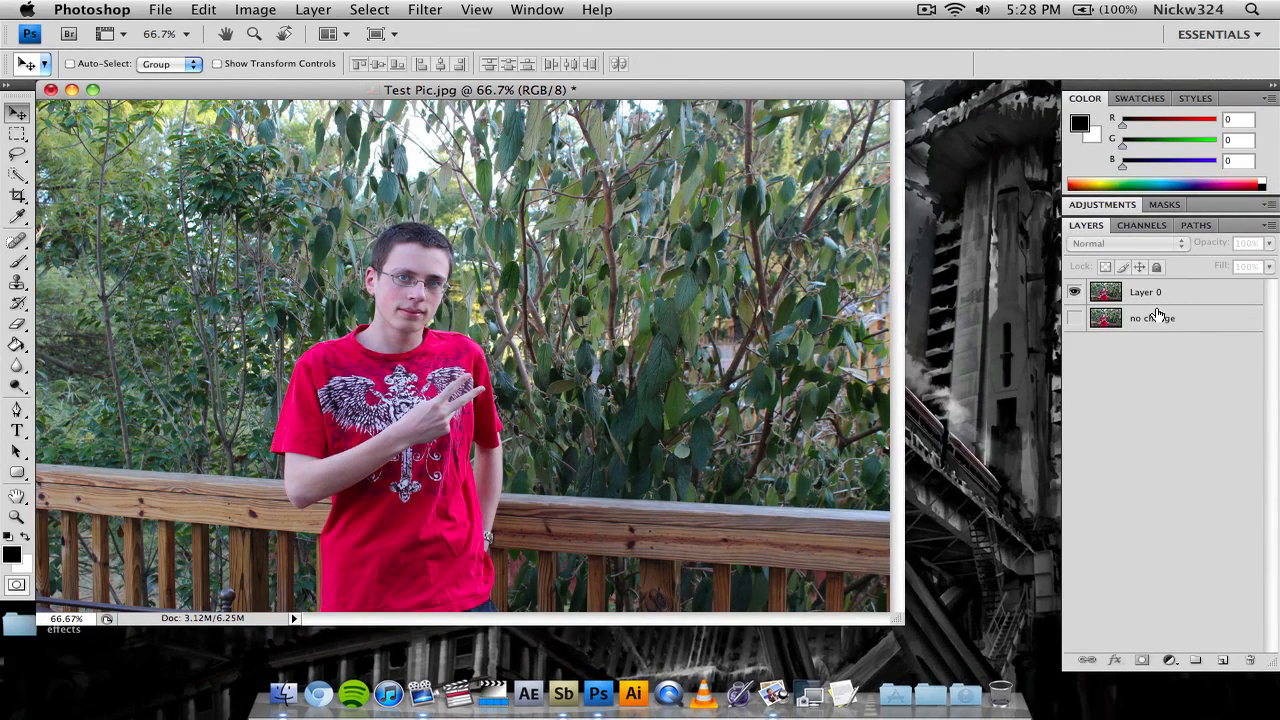
{"action": "left_click", "coordinate": [1067, 309]}
{"action": "left_click", "coordinate": [1076, 318]}
{"action": "left_click", "coordinate": [1184, 293]}
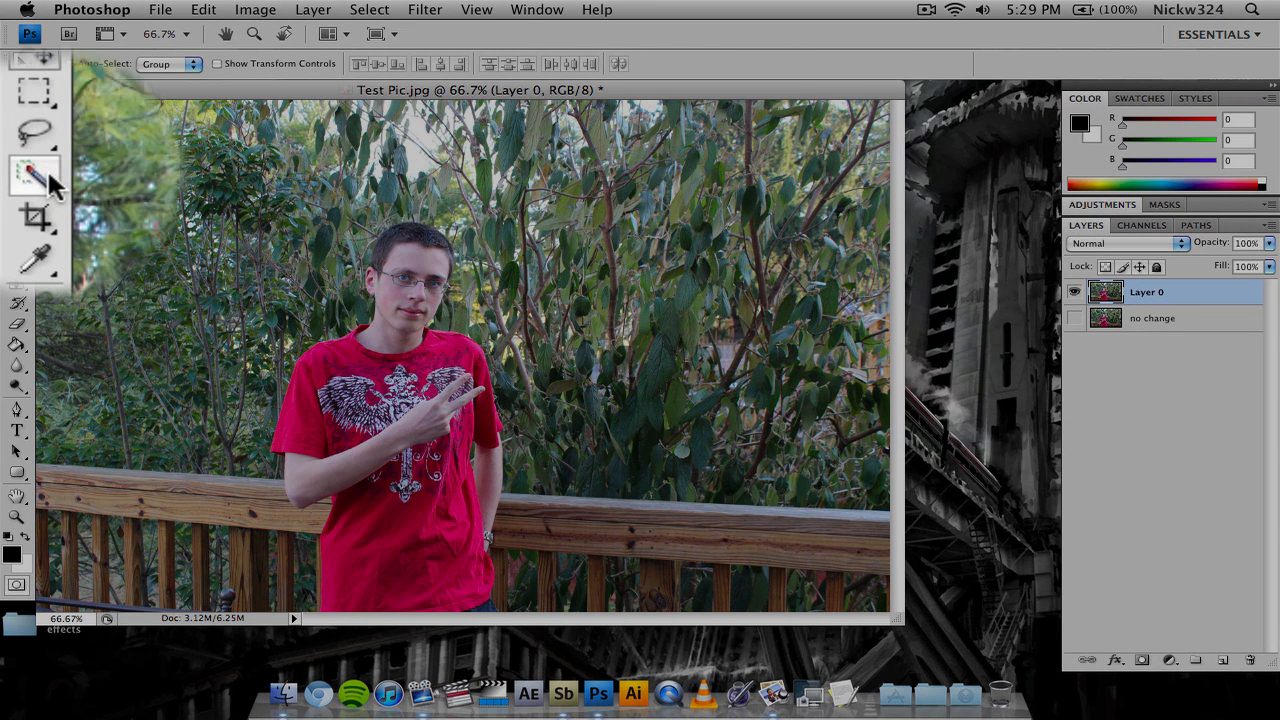
Select the person on Layer 0 with the Quick Selection tool, painting from the forehead down to the waist.
{"action": "left_click", "coordinate": [20, 176]}
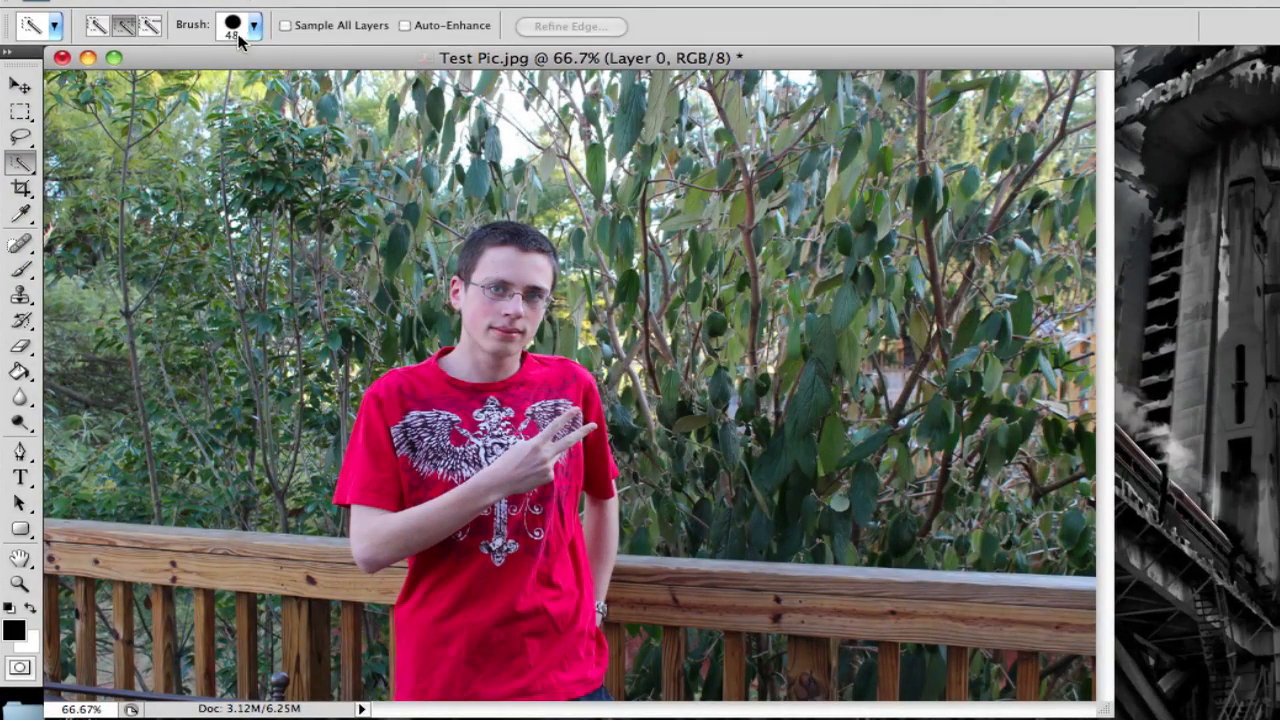
{"action": "left_click", "coordinate": [238, 38]}
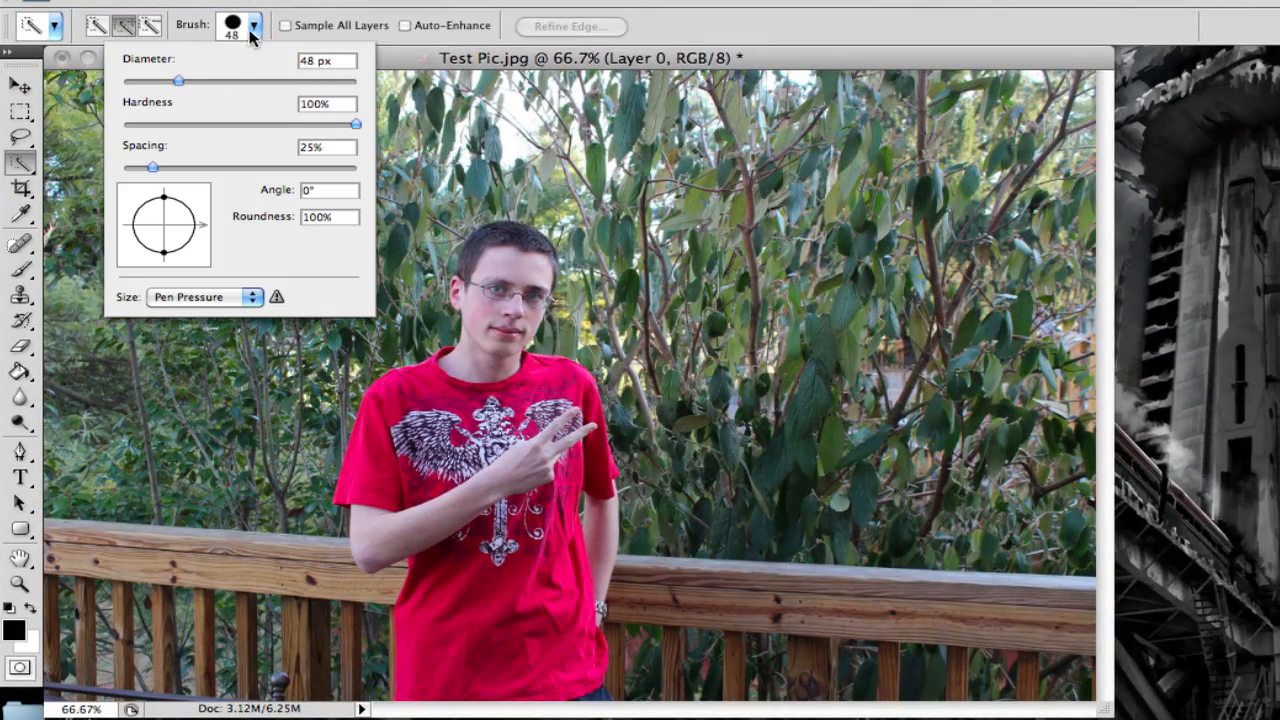
{"action": "left_click", "coordinate": [250, 28]}
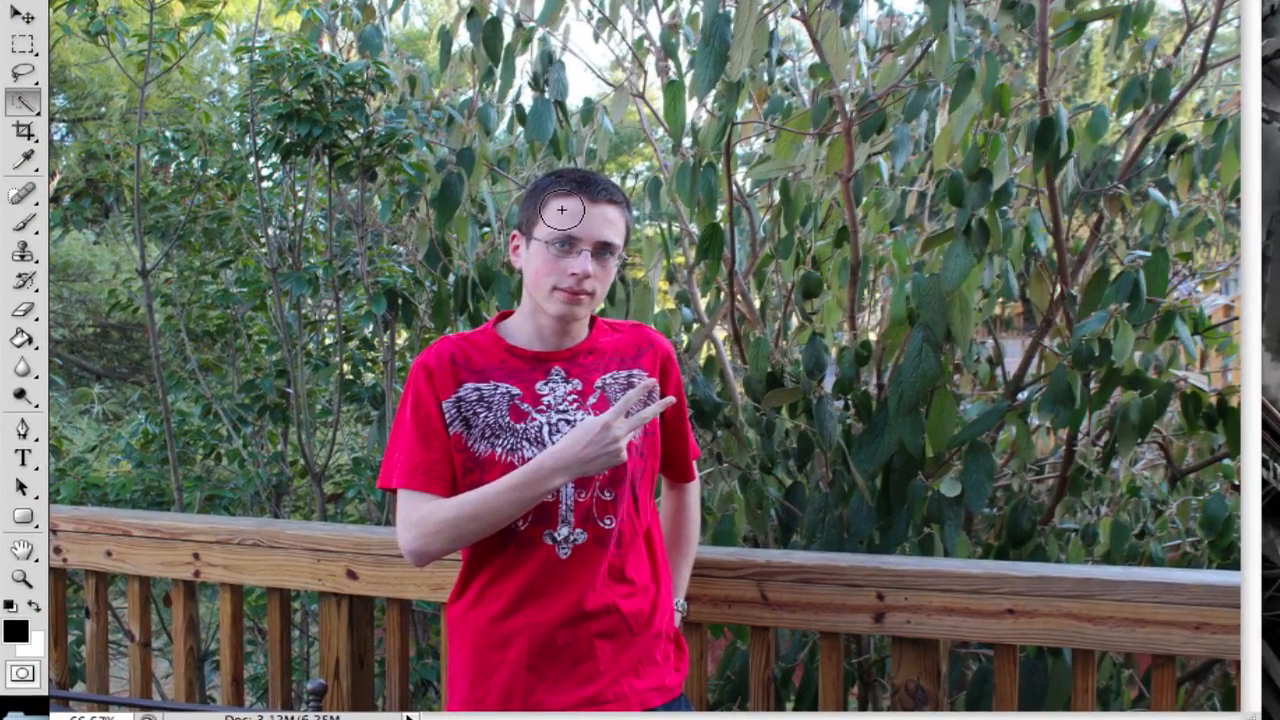
{"action": "mouse_move", "coordinate": [562, 210]}
{"action": "left_mouse_down"}
{"action": "mouse_move", "coordinate": [563, 410]}
{"action": "mouse_move", "coordinate": [462, 438]}
{"action": "mouse_move", "coordinate": [443, 523]}
{"action": "mouse_move", "coordinate": [570, 475]}
{"action": "mouse_move", "coordinate": [640, 430]}
{"action": "mouse_move", "coordinate": [660, 458]}
{"action": "mouse_move", "coordinate": [680, 580]}
{"action": "mouse_move", "coordinate": [662, 690]}
{"action": "left_mouse_up"}
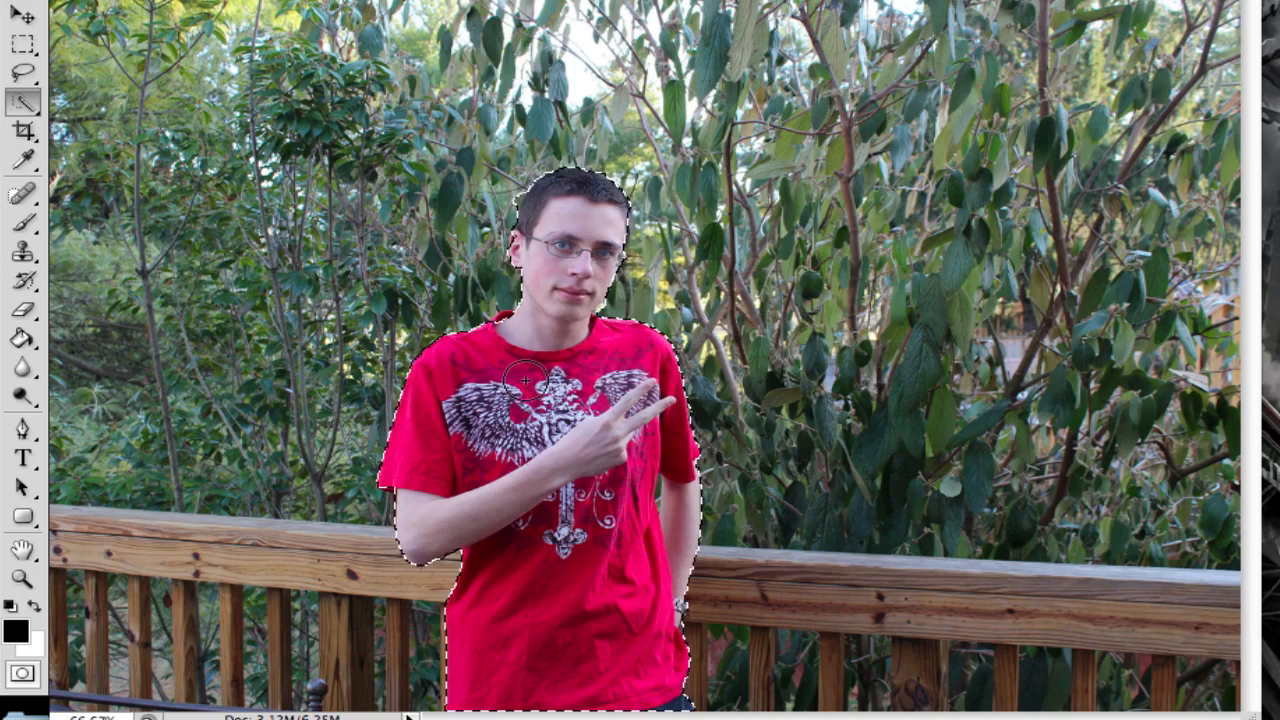
Add the missed strip of hair and face edge beside the glasses to the selection.
{"action": "key", "text": "super+equal"}
{"action": "key", "text": "super+equal"}
{"action": "key", "text": "super+equal"}
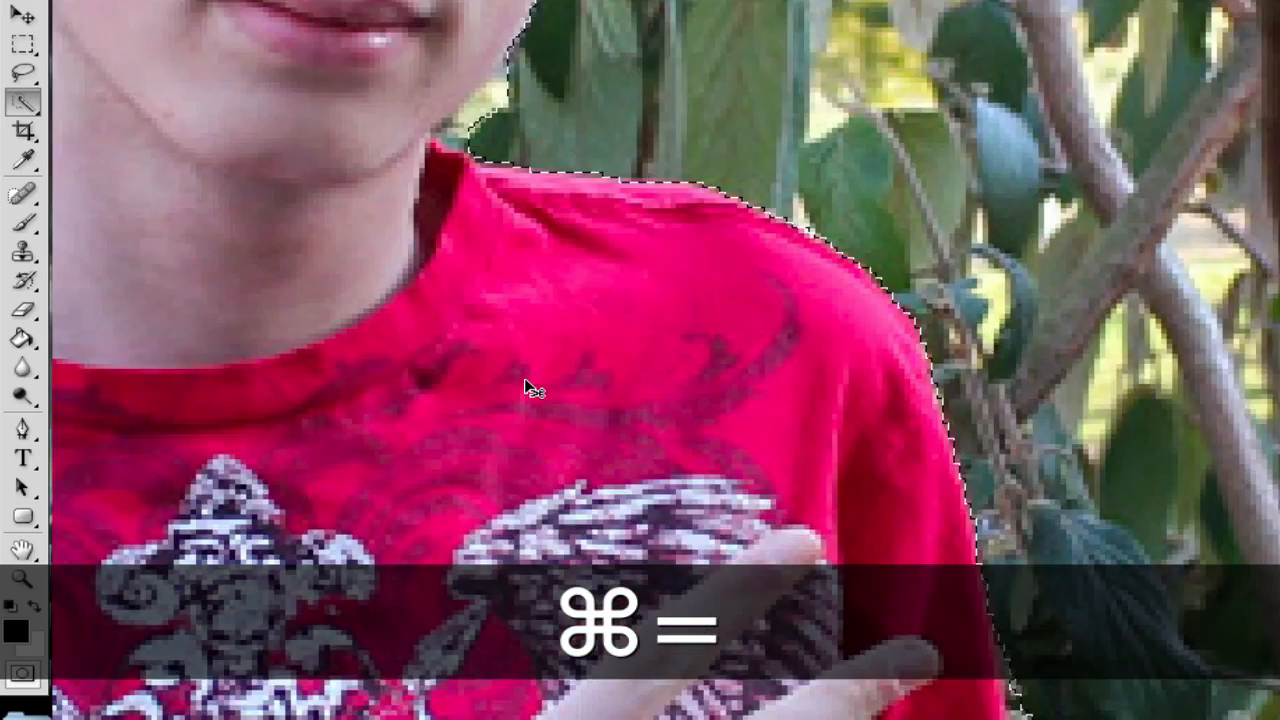
{"action": "scroll", "coordinate": [525, 380], "scroll_direction": "up", "scroll_amount": 7}
{"action": "scroll", "coordinate": [525, 380], "scroll_direction": "left", "scroll_amount": 4}
{"action": "scroll", "coordinate": [525, 380], "scroll_direction": "up", "scroll_amount": 5}
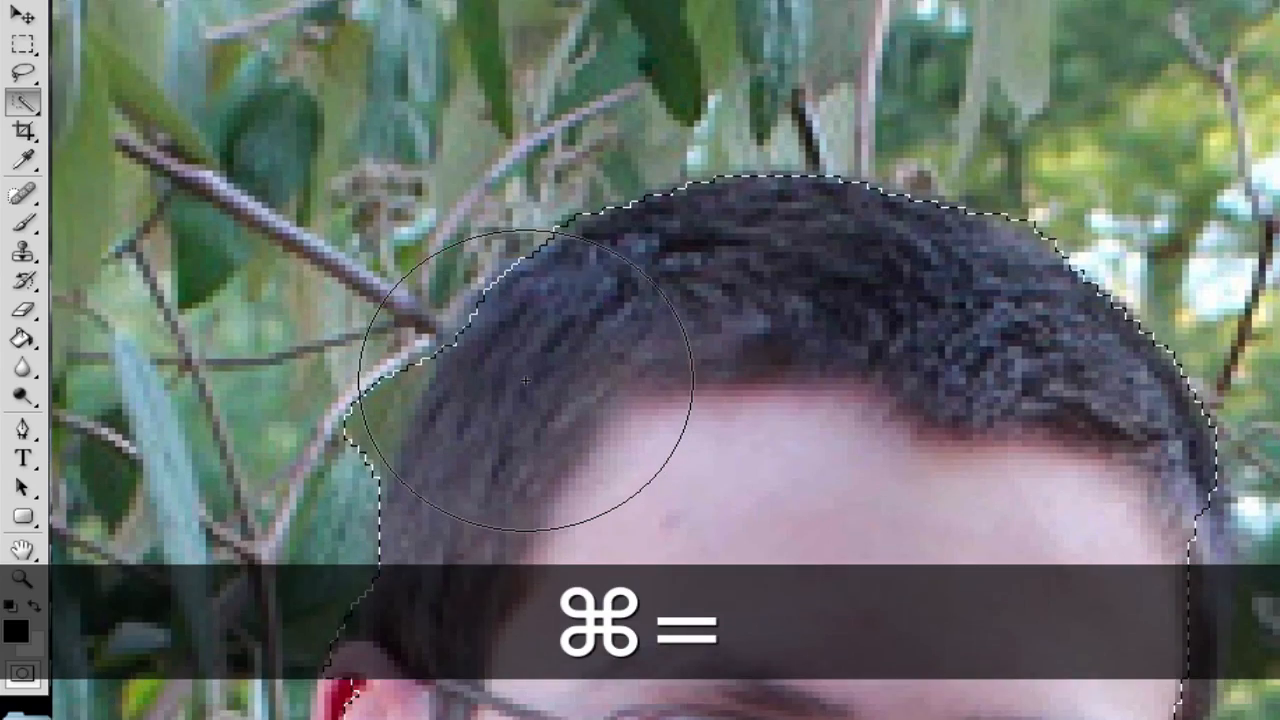
{"action": "scroll", "coordinate": [525, 380], "scroll_direction": "down", "scroll_amount": 2}
{"action": "scroll", "coordinate": [525, 380], "scroll_direction": "right", "scroll_amount": 3}
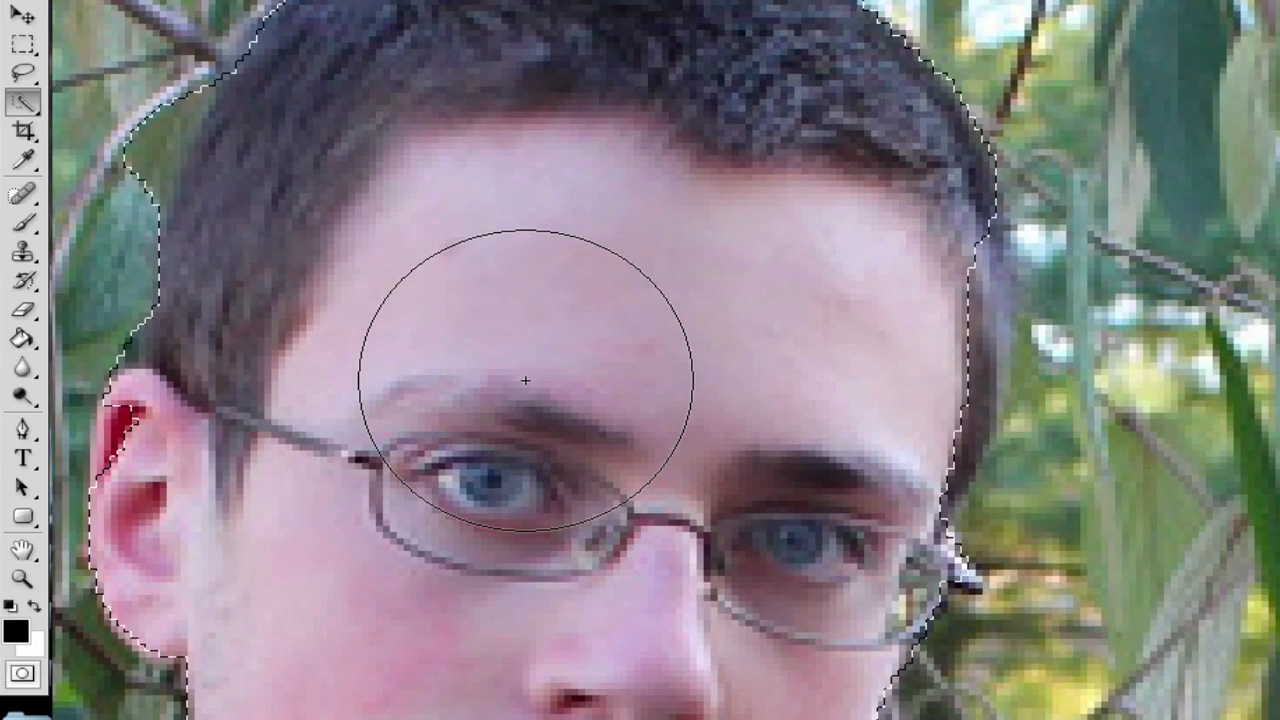
{"action": "scroll", "coordinate": [525, 380], "scroll_direction": "down", "scroll_amount": 3}
{"action": "scroll", "coordinate": [525, 380], "scroll_direction": "right", "scroll_amount": 1}
{"action": "mouse_move", "coordinate": [953, 183]}
{"action": "left_mouse_down"}
{"action": "mouse_move", "coordinate": [960, 237]}
{"action": "mouse_move", "coordinate": [951, 229]}
{"action": "mouse_move", "coordinate": [928, 357]}
{"action": "mouse_move", "coordinate": [943, 431]}
{"action": "mouse_move", "coordinate": [943, 414]}
{"action": "left_mouse_up"}
{"action": "scroll", "coordinate": [940, 415], "scroll_direction": "down", "scroll_amount": 8}
{"action": "scroll", "coordinate": [935, 416], "scroll_direction": "down", "scroll_amount": 5}
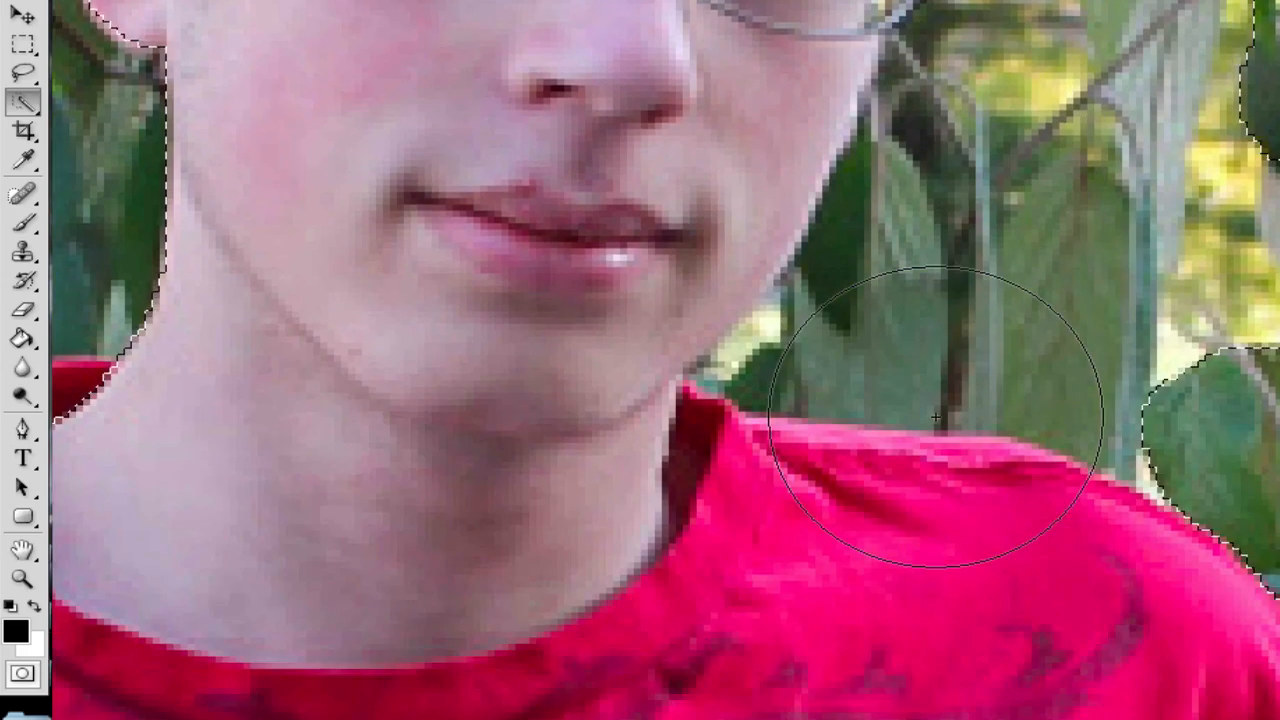
Check the selection edge around the body and reduce the Quick Selection brush diameter to 23 px.
{"action": "scroll", "coordinate": [935, 416], "scroll_direction": "up", "scroll_amount": 13}
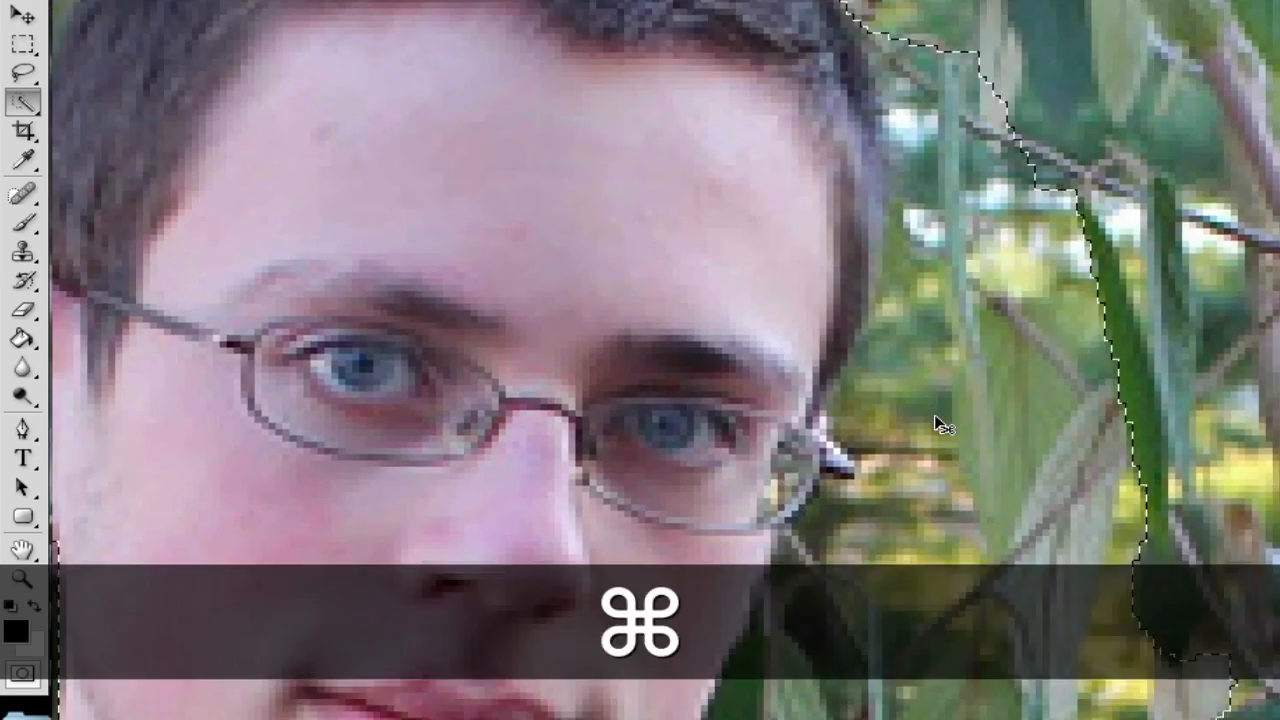
{"action": "key", "text": "super+minus"}
{"action": "key", "text": "super+minus"}
{"action": "key", "text": "super+minus"}
{"action": "scroll", "coordinate": [935, 416], "scroll_direction": "down", "scroll_amount": 15}
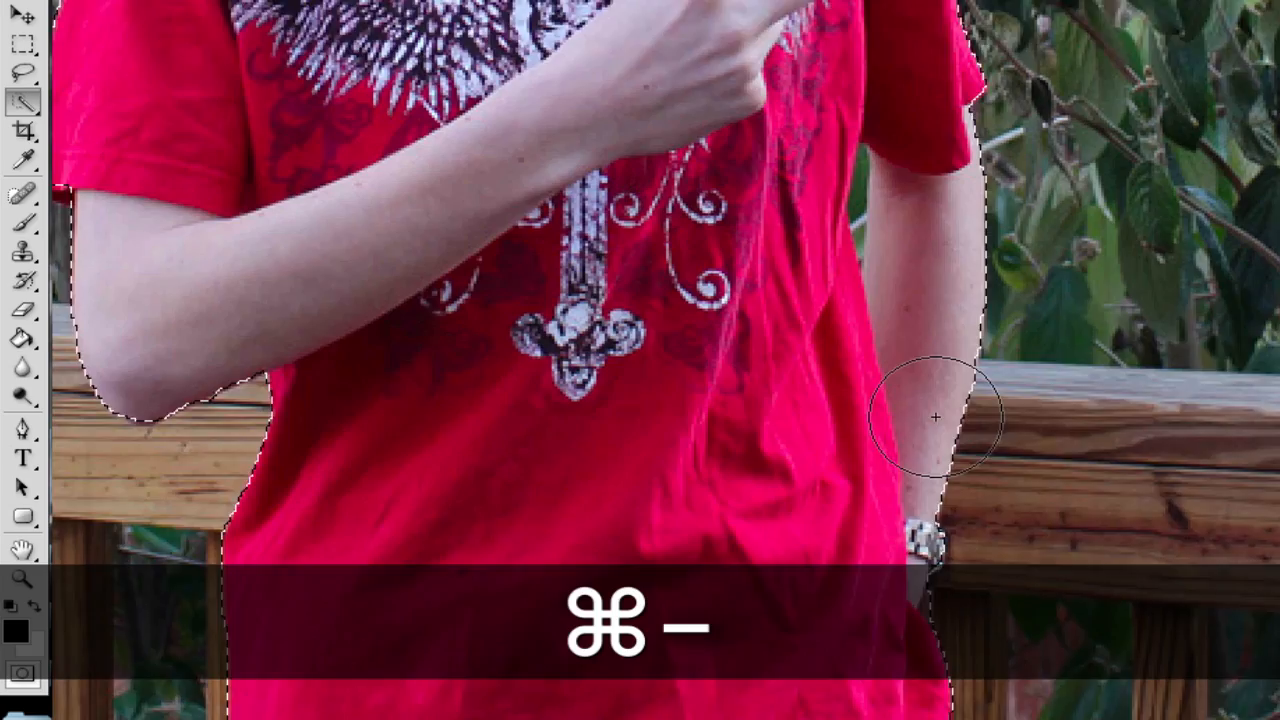
{"action": "scroll", "coordinate": [935, 416], "scroll_direction": "up", "scroll_amount": 15}
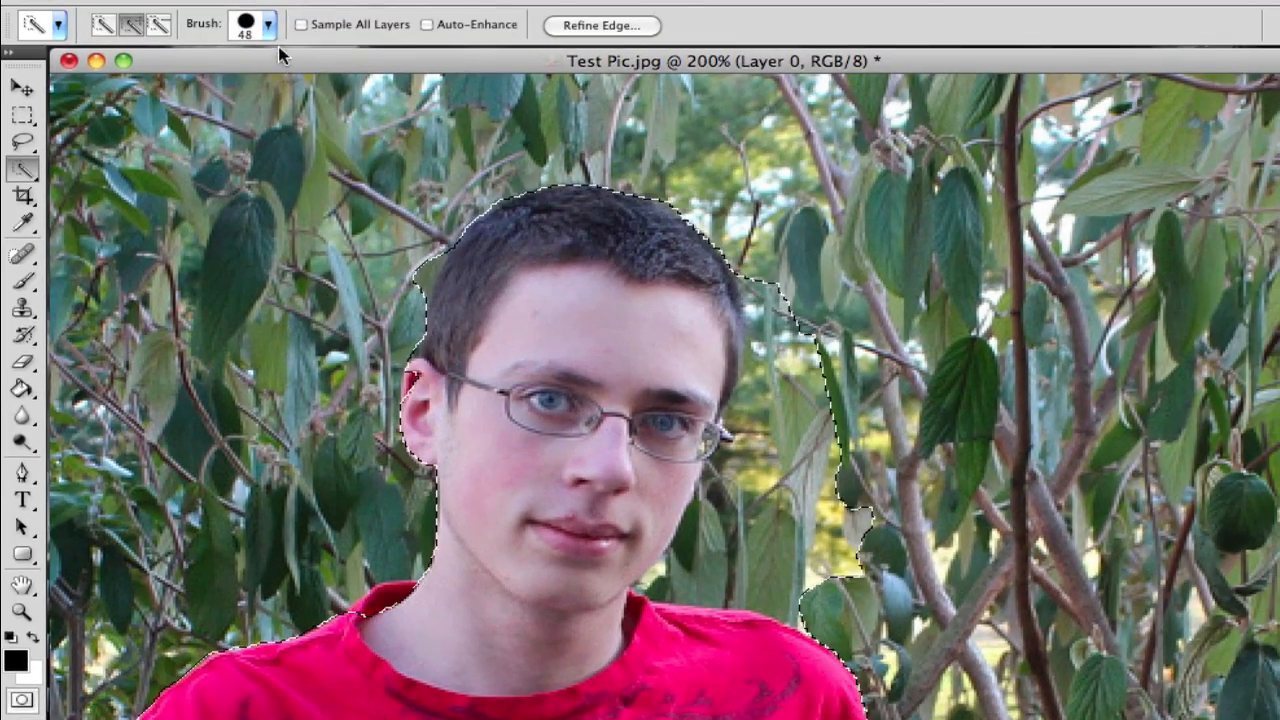
{"action": "left_click", "coordinate": [268, 24]}
{"action": "left_click_drag", "start_coordinate": [189, 83], "coordinate": [158, 83]}
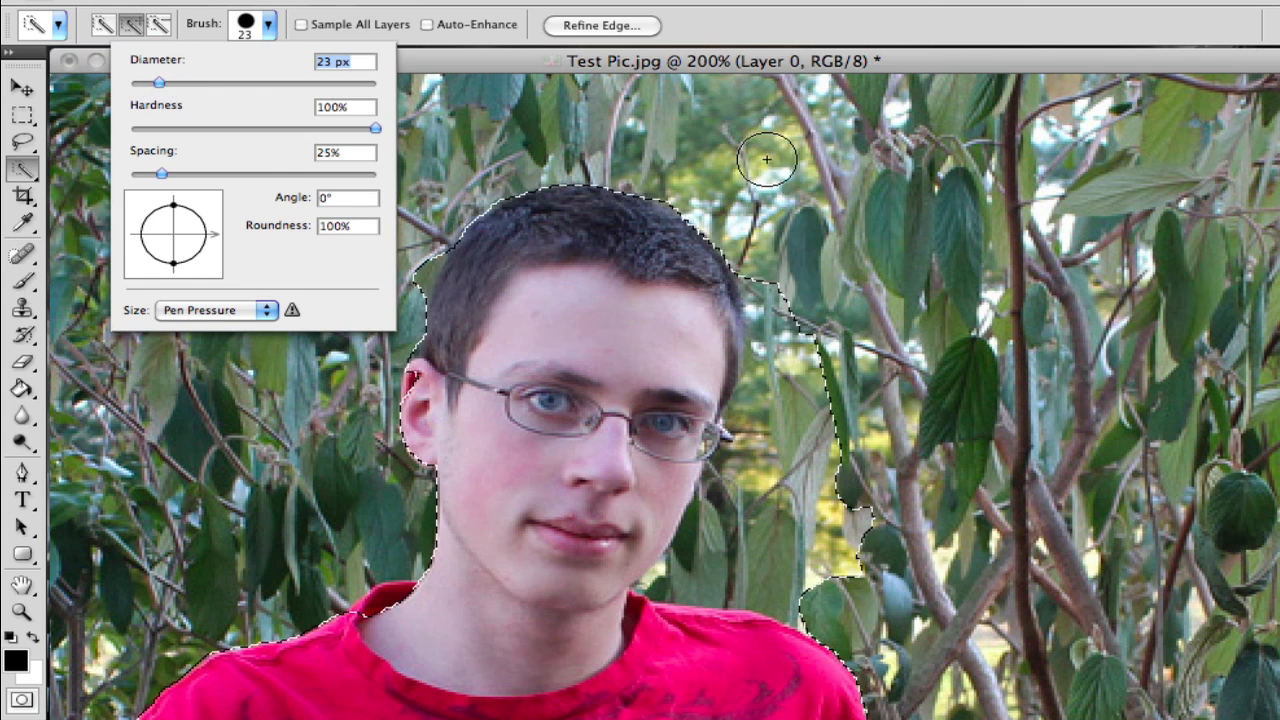
{"action": "left_click", "coordinate": [724, 73]}
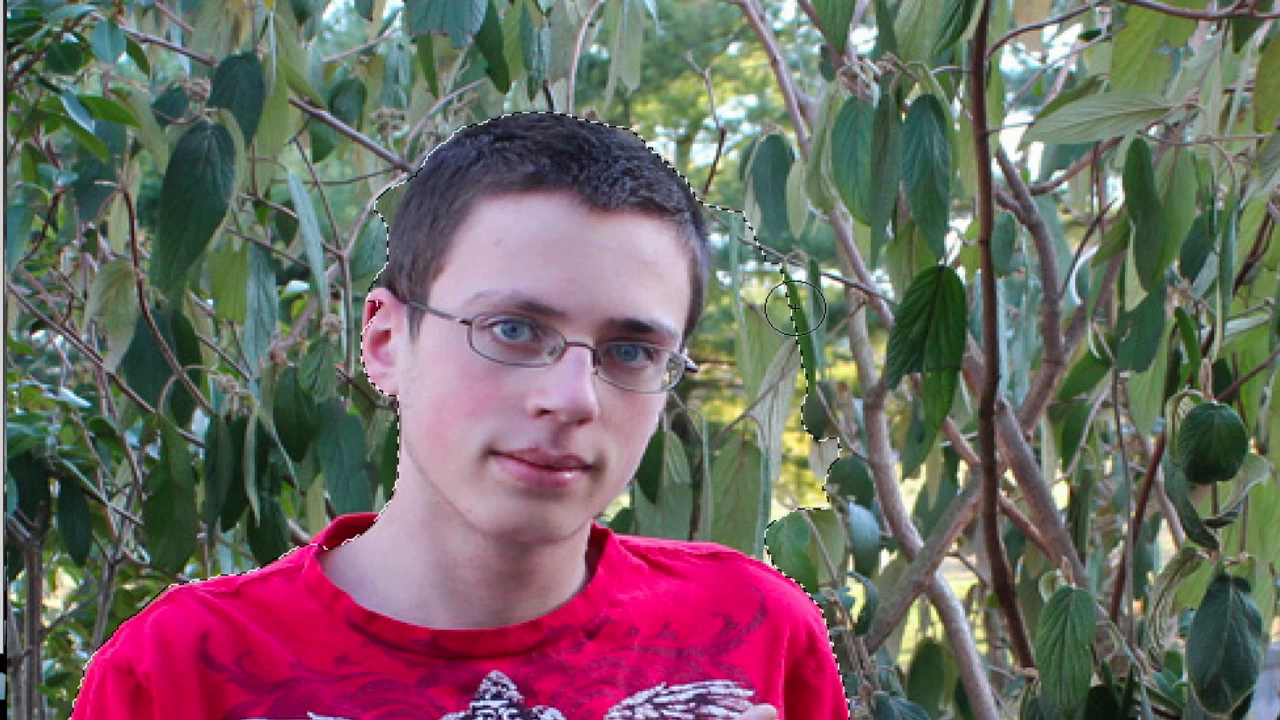
Subtract the spilled foliage area between the hair, glasses and shoulder from the selection.
{"action": "key", "text": "alt"}
{"action": "mouse_move", "coordinate": [766, 313]}
{"action": "left_mouse_down"}
{"action": "mouse_move", "coordinate": [774, 431]}
{"action": "mouse_move", "coordinate": [805, 475]}
{"action": "mouse_move", "coordinate": [818, 362]}
{"action": "left_mouse_up"}
{"action": "left_click", "coordinate": [745, 328], "text": "alt"}
{"action": "left_click_drag", "start_coordinate": [744, 328], "coordinate": [741, 196]}
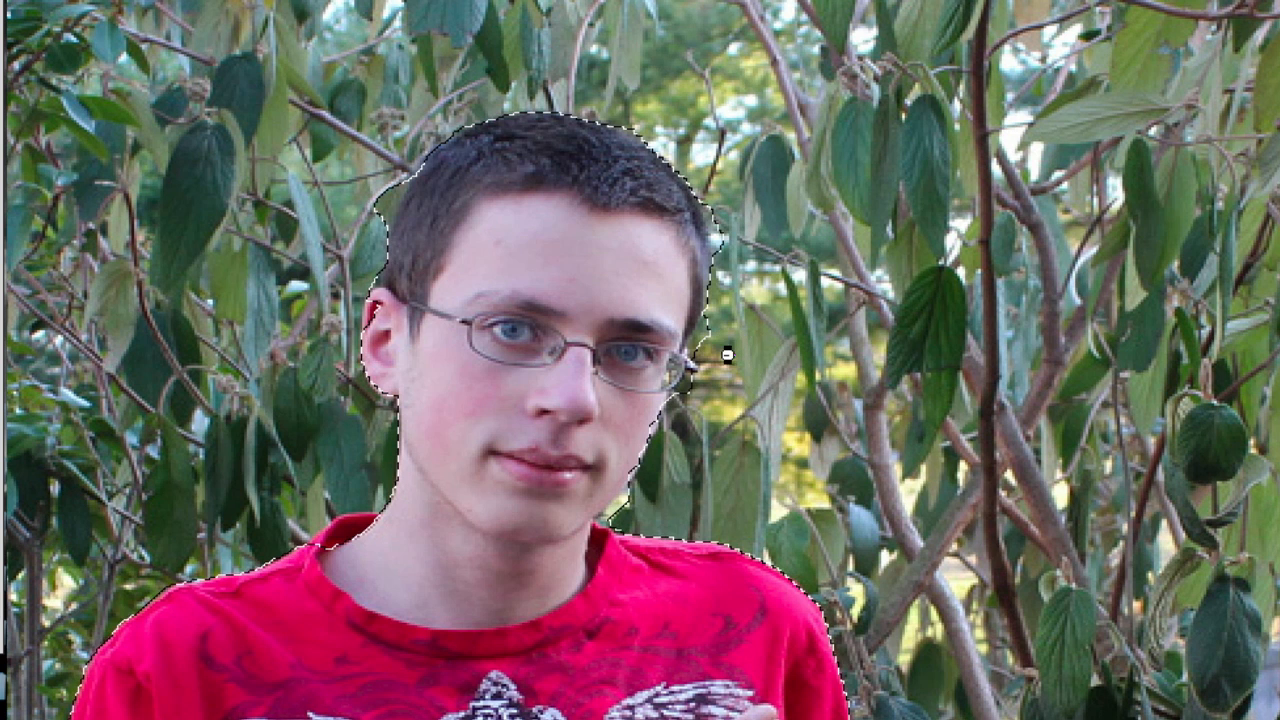
Add the missed strip of shirt collar beside the neck to the selection and subtract the foliage that spilled in below the ear.
{"action": "scroll", "coordinate": [525, 351], "scroll_direction": "down", "scroll_amount": 6}
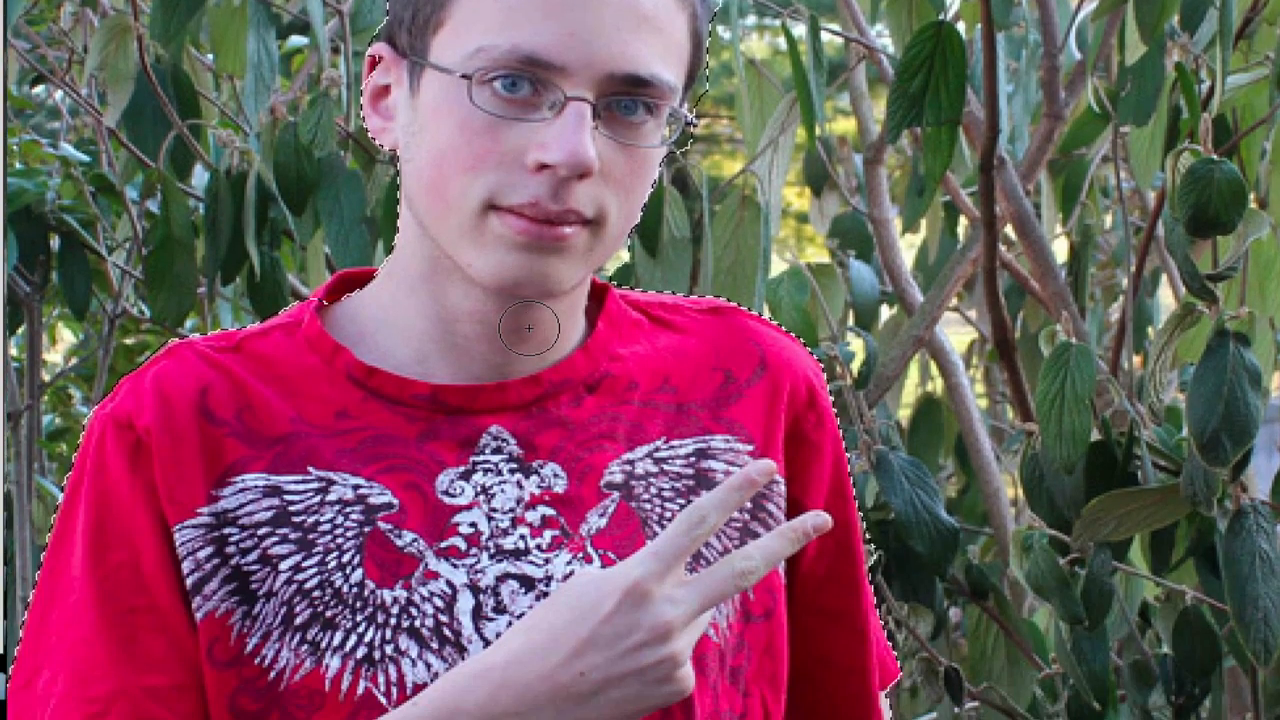
{"action": "scroll", "coordinate": [255, 315], "scroll_direction": "up", "scroll_amount": 1}
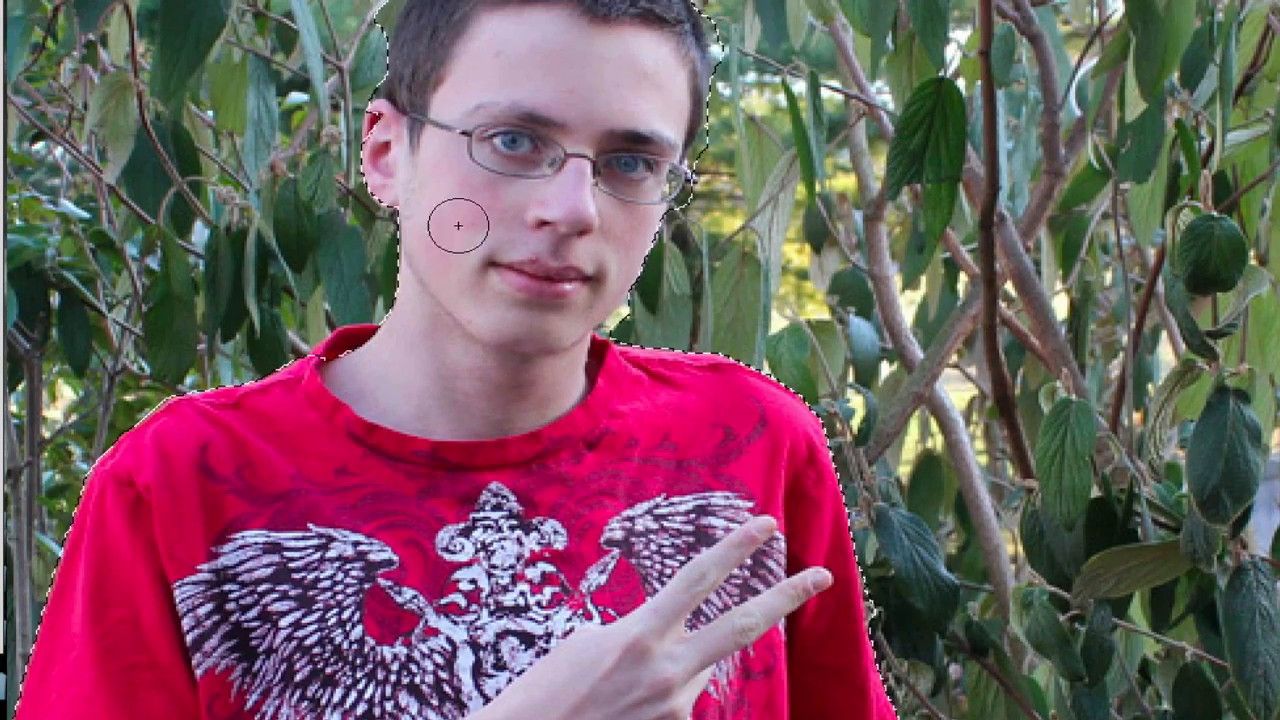
{"action": "left_click_drag", "start_coordinate": [342, 343], "coordinate": [357, 334]}
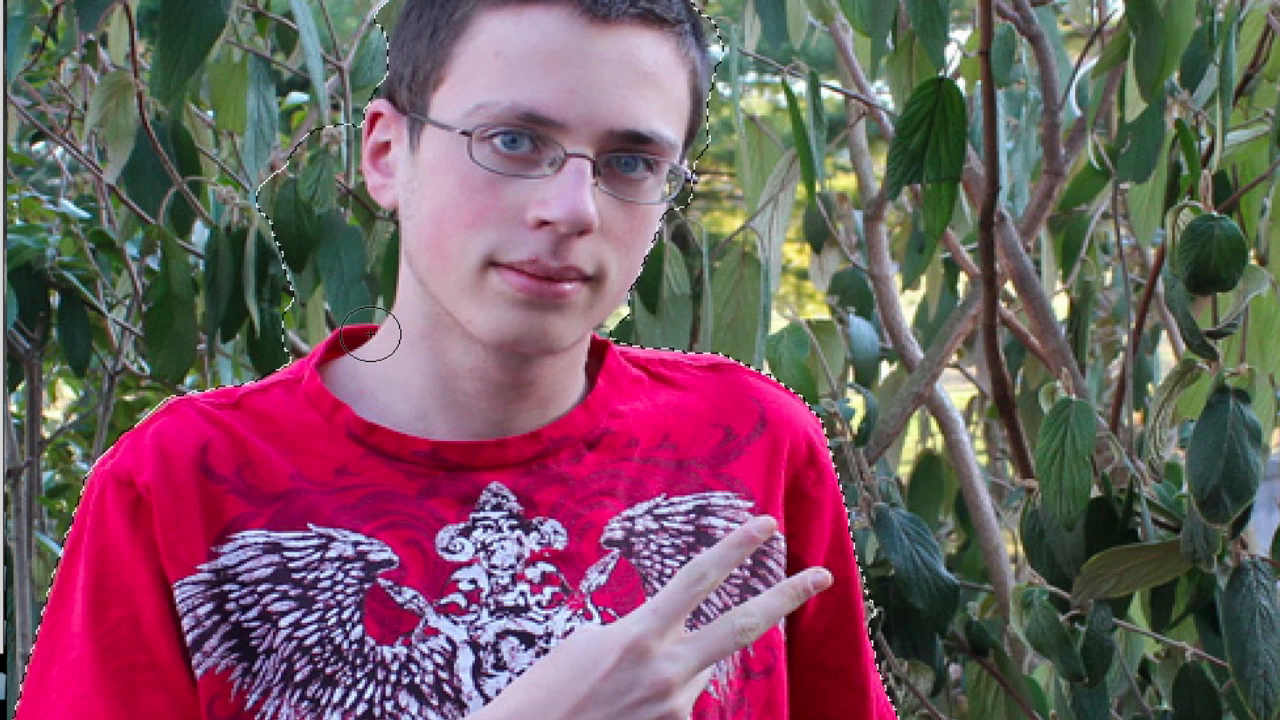
{"action": "mouse_move", "coordinate": [318, 176]}
{"action": "left_mouse_down"}
{"action": "mouse_move", "coordinate": [284, 206]}
{"action": "mouse_move", "coordinate": [266, 255]}
{"action": "mouse_move", "coordinate": [276, 300]}
{"action": "left_mouse_up"}
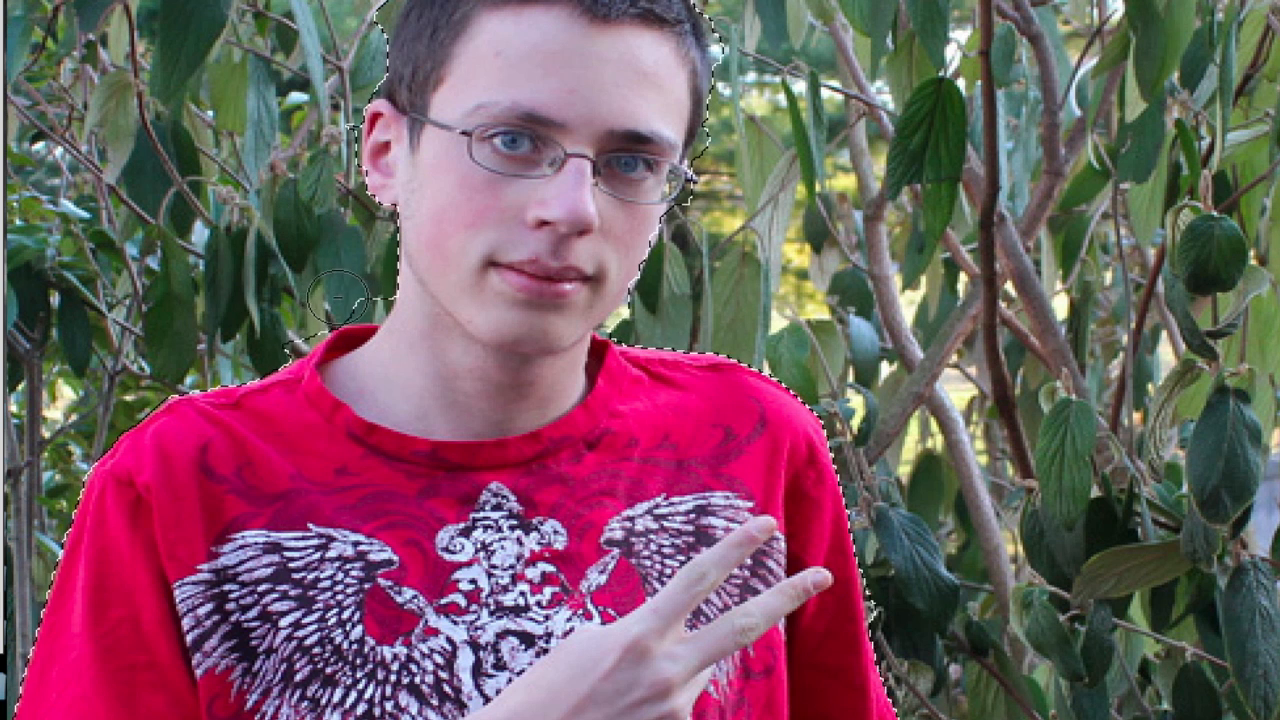
Examine the selection edge around the arms, waist and head.
{"action": "scroll", "coordinate": [314, 282], "scroll_direction": "down", "scroll_amount": 5}
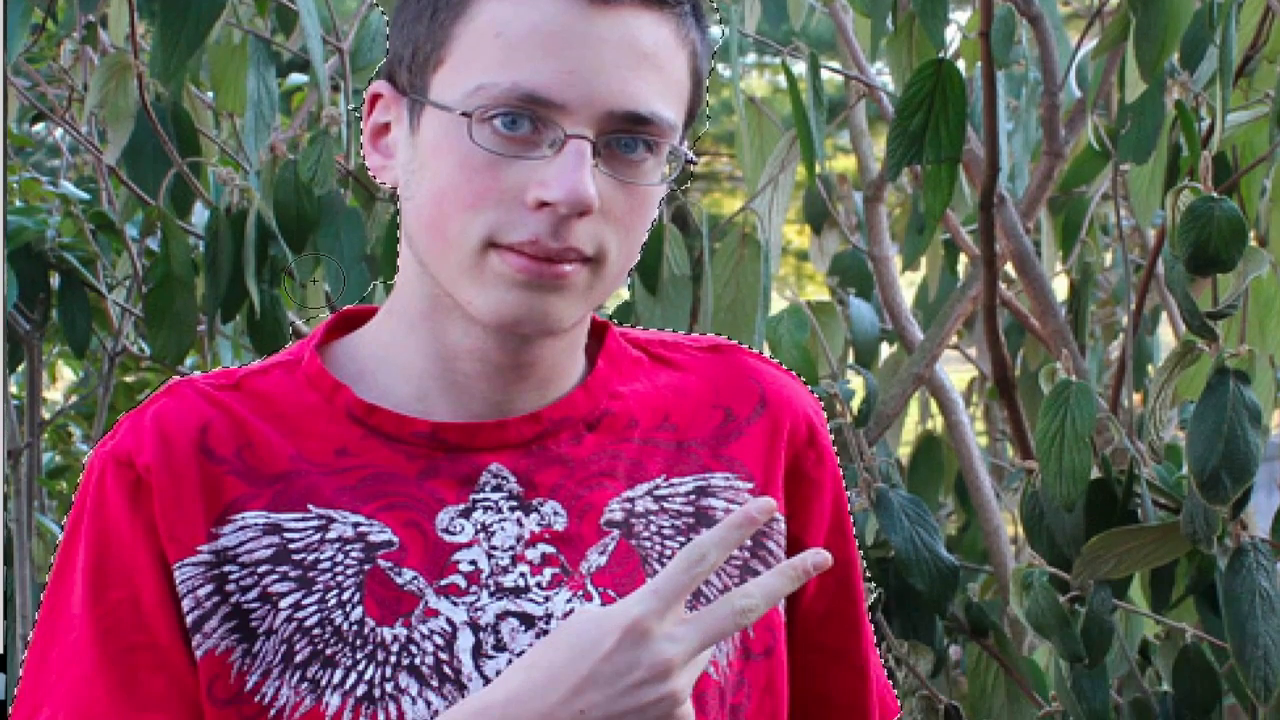
{"action": "scroll", "coordinate": [314, 282], "scroll_direction": "down", "scroll_amount": 13}
{"action": "scroll", "coordinate": [314, 282], "scroll_direction": "left", "scroll_amount": 2}
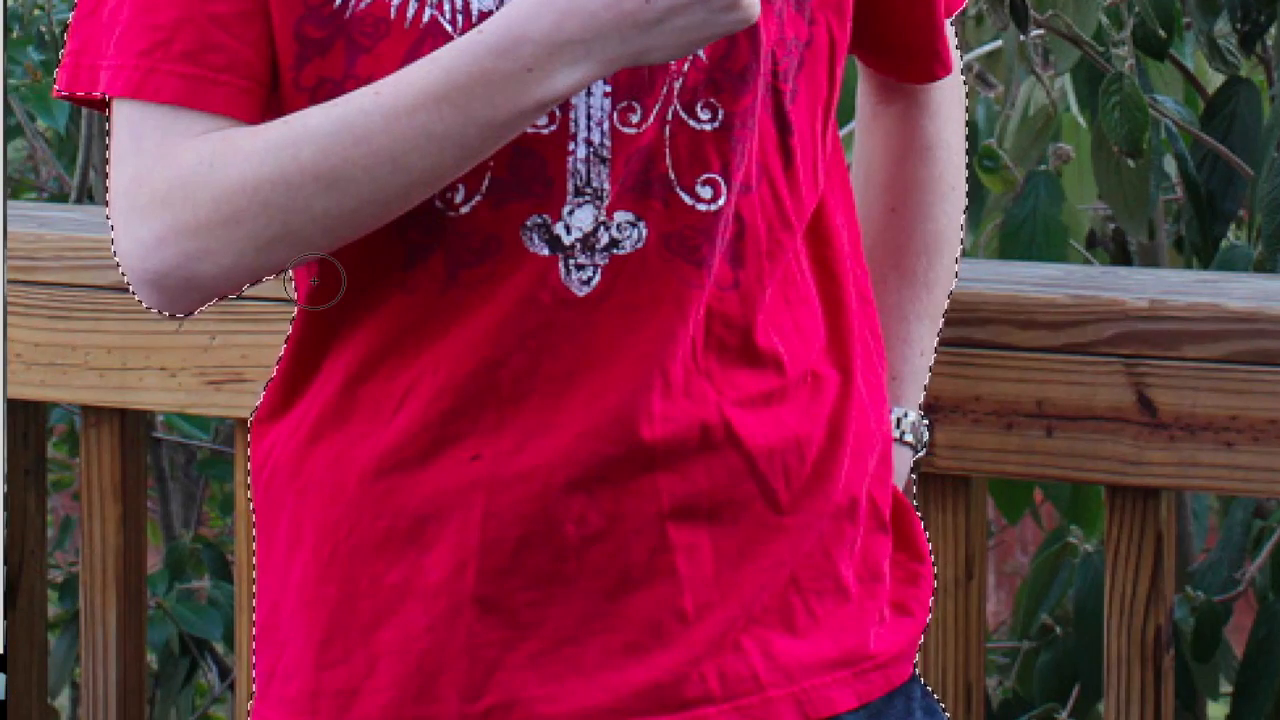
{"action": "scroll", "coordinate": [314, 282], "scroll_direction": "up", "scroll_amount": 15}
{"action": "scroll", "coordinate": [314, 282], "scroll_direction": "up", "scroll_amount": 15}
{"action": "scroll", "coordinate": [314, 282], "scroll_direction": "down", "scroll_amount": 12}
{"action": "scroll", "coordinate": [314, 282], "scroll_direction": "right", "scroll_amount": 2}
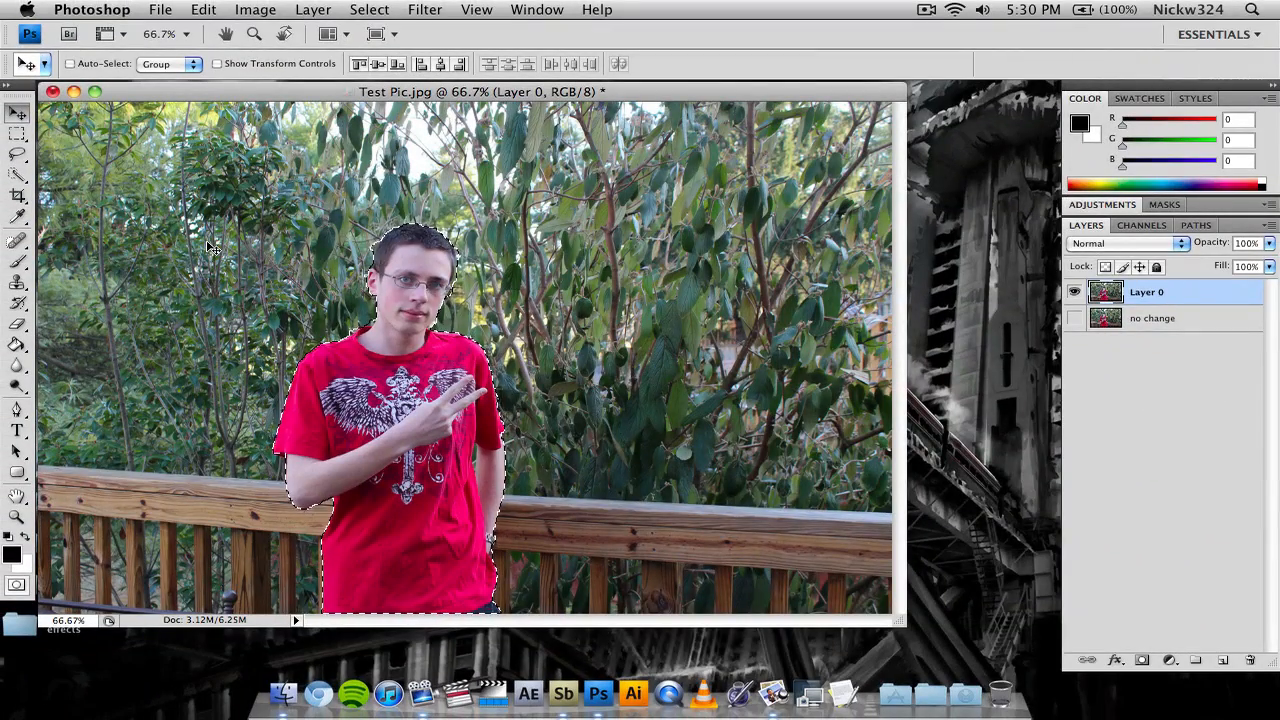
Copy the selected person, paste it as a new layer and hide Layer 0.
{"action": "key", "text": "super+c"}
{"action": "key", "text": "super+v"}
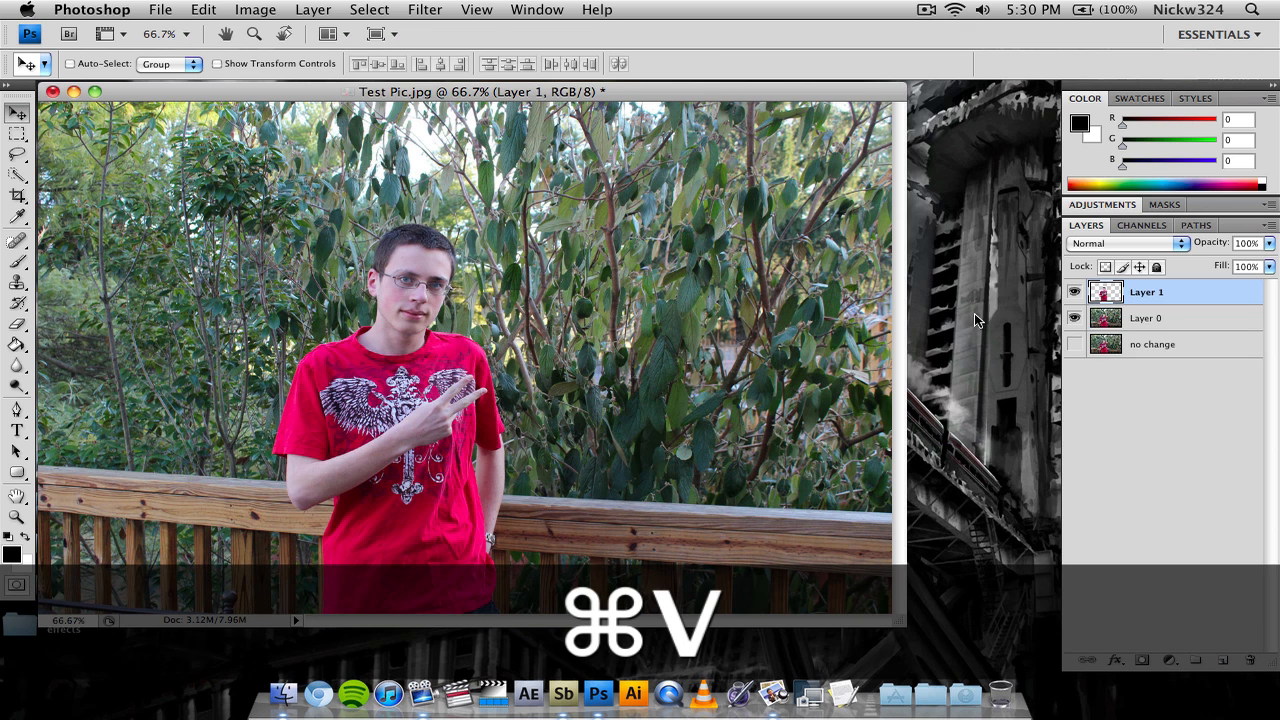
{"action": "left_click", "coordinate": [1076, 317]}
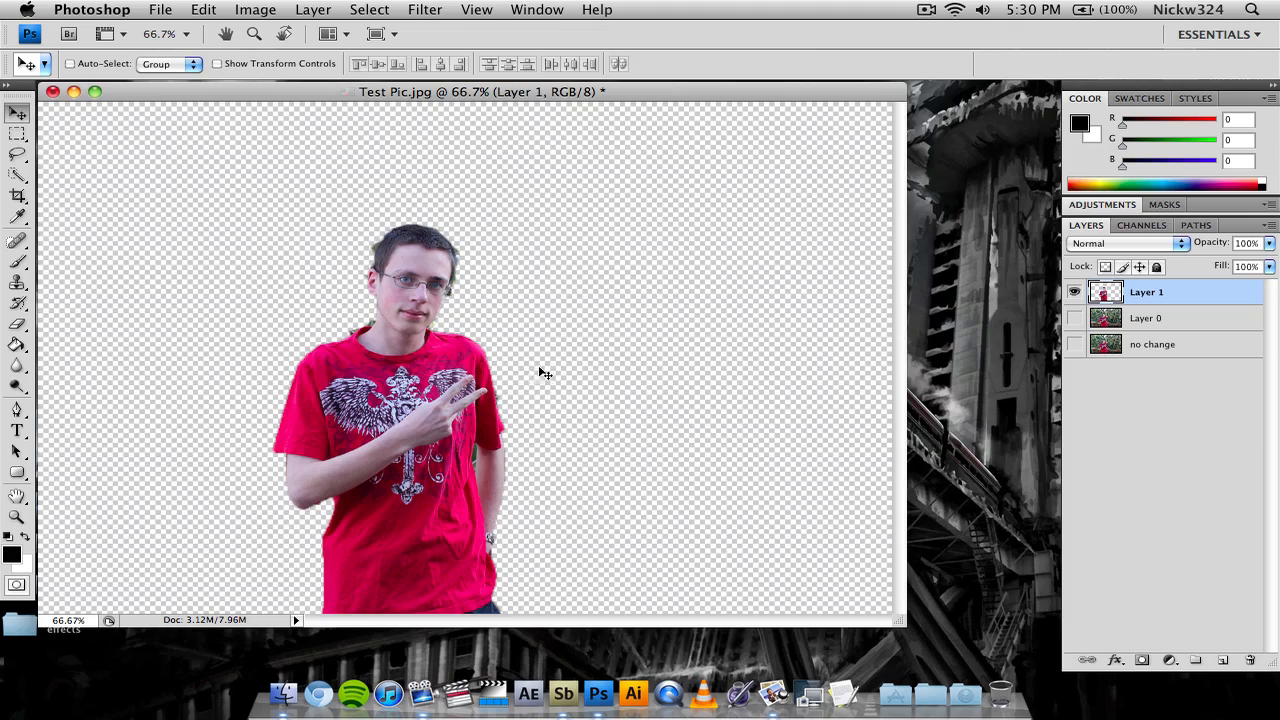
Inspect the cutout's edges around the hair, ear and glasses for leftover foliage.
{"action": "key", "text": "super+equal"}
{"action": "key", "text": "super+equal"}
{"action": "key", "text": "super+equal"}
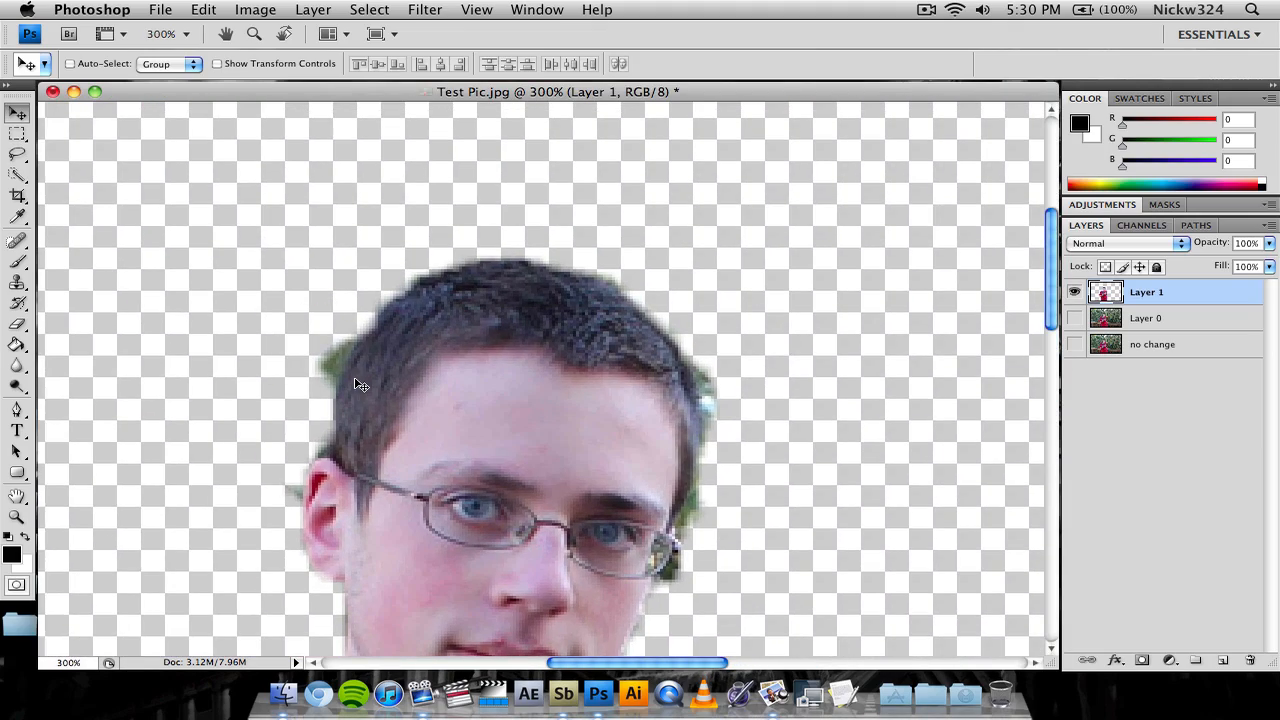
{"action": "key", "text": "super+minus"}
{"action": "key", "text": "super+minus"}
{"action": "key", "text": "super+minus"}
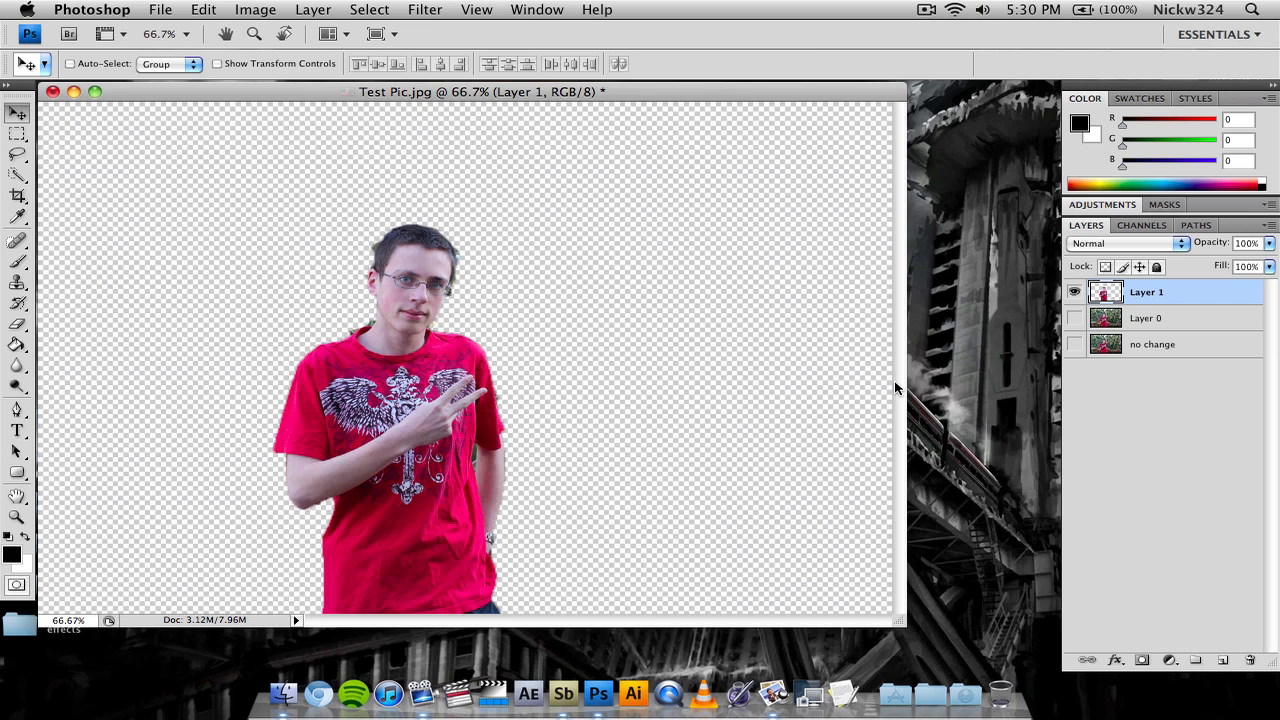
Create a new layer between Layer 1 and Layer 0 and fill it with grey (RGB 101, 101, 101).
{"action": "left_click", "coordinate": [1190, 318]}
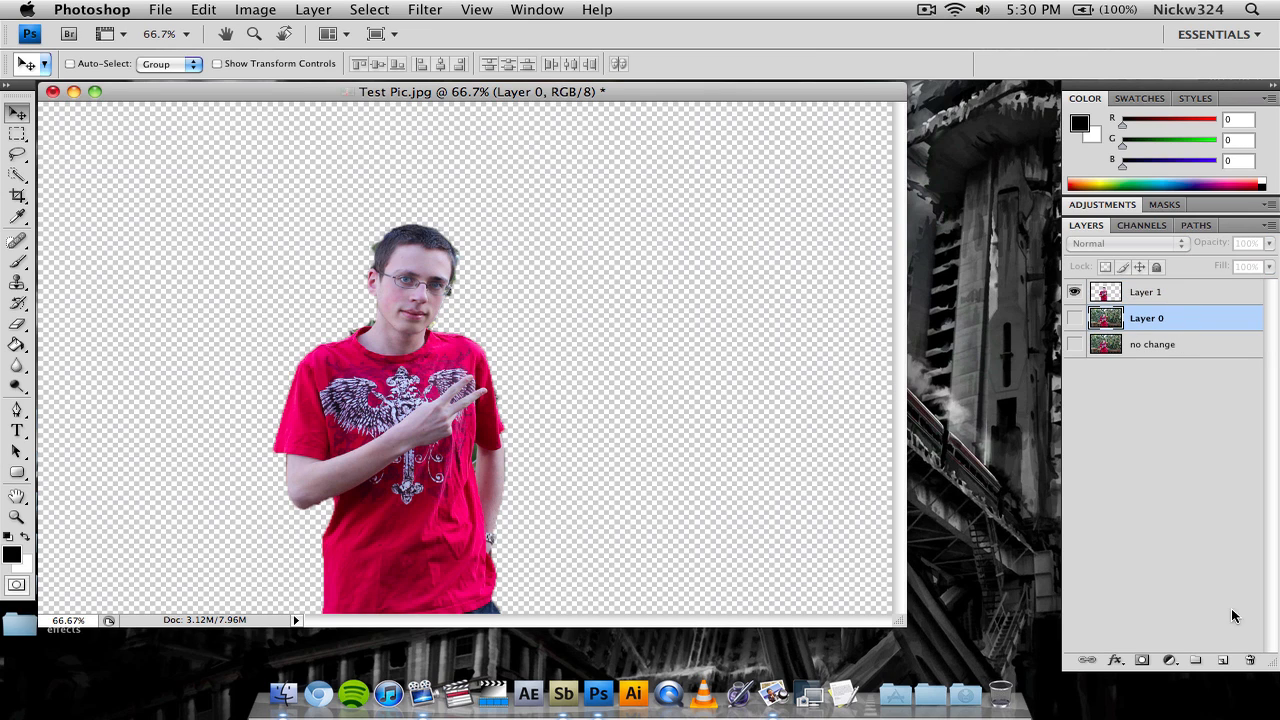
{"action": "left_click", "coordinate": [1222, 660]}
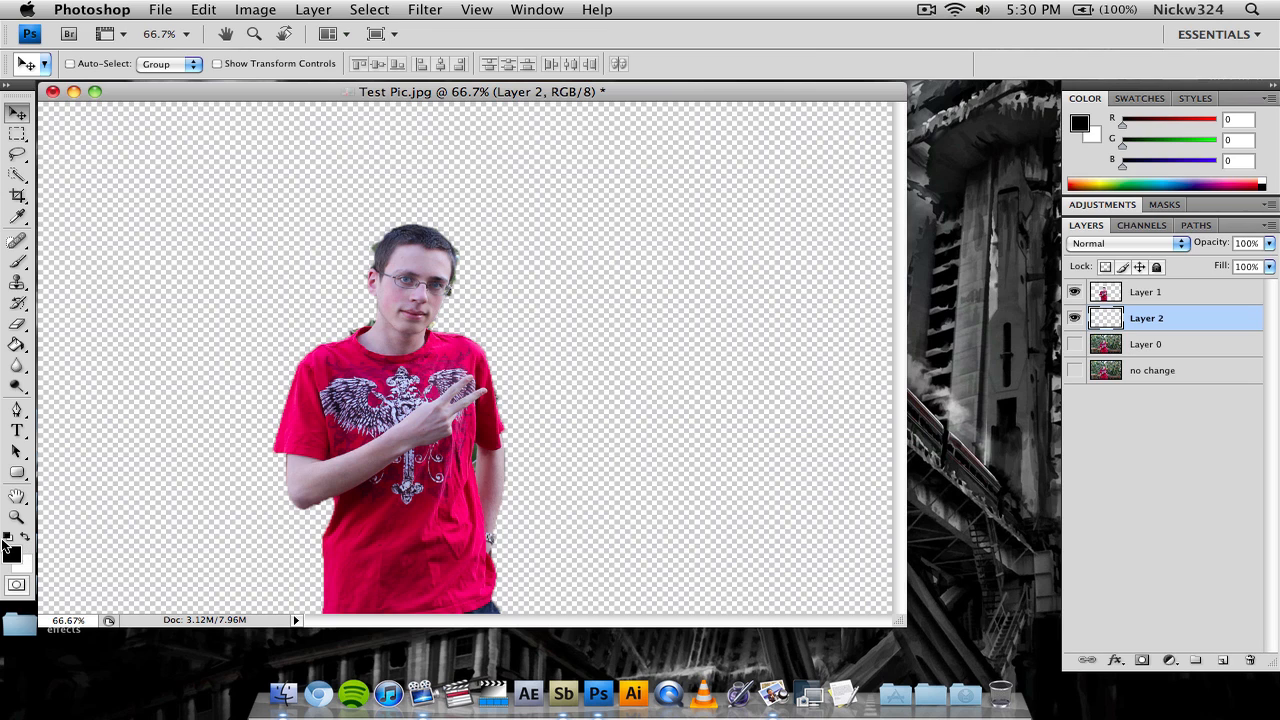
{"action": "left_click", "coordinate": [12, 556]}
{"action": "left_click_drag", "start_coordinate": [612, 370], "coordinate": [568, 341]}
{"action": "left_click", "coordinate": [985, 190]}
{"action": "key", "text": "v"}
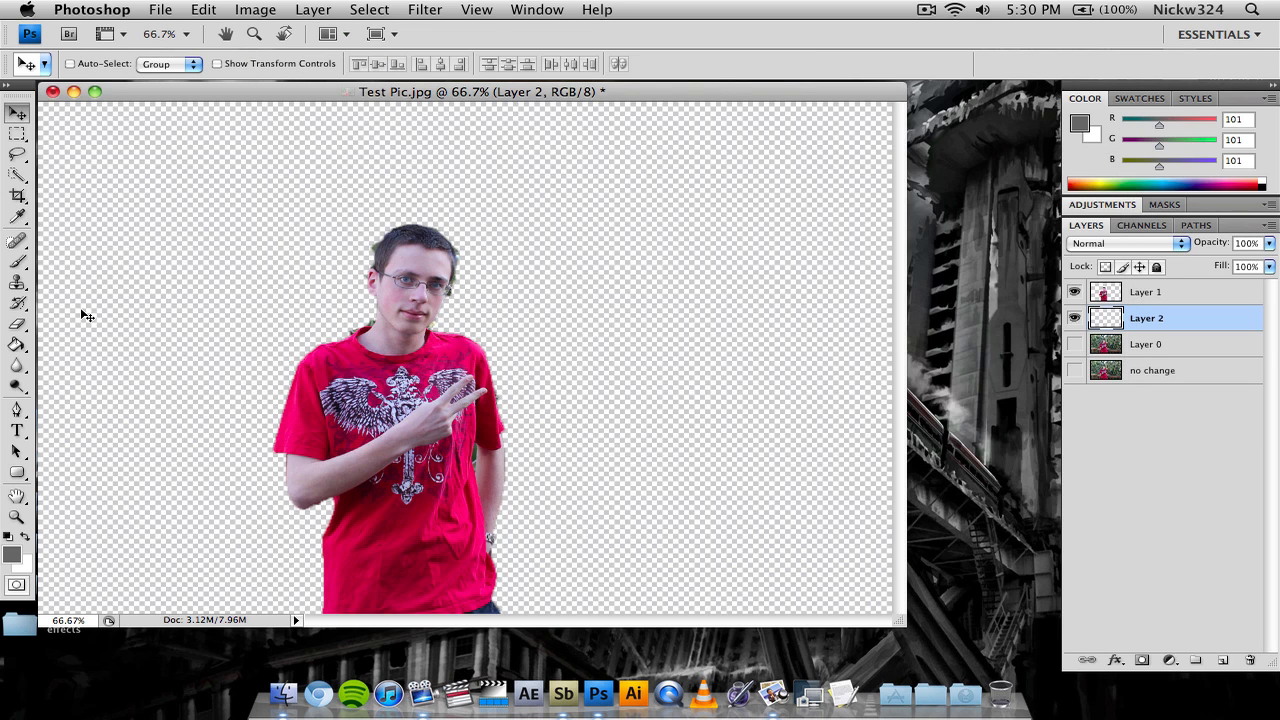
{"action": "left_click", "coordinate": [20, 345]}
{"action": "left_click", "coordinate": [114, 329]}
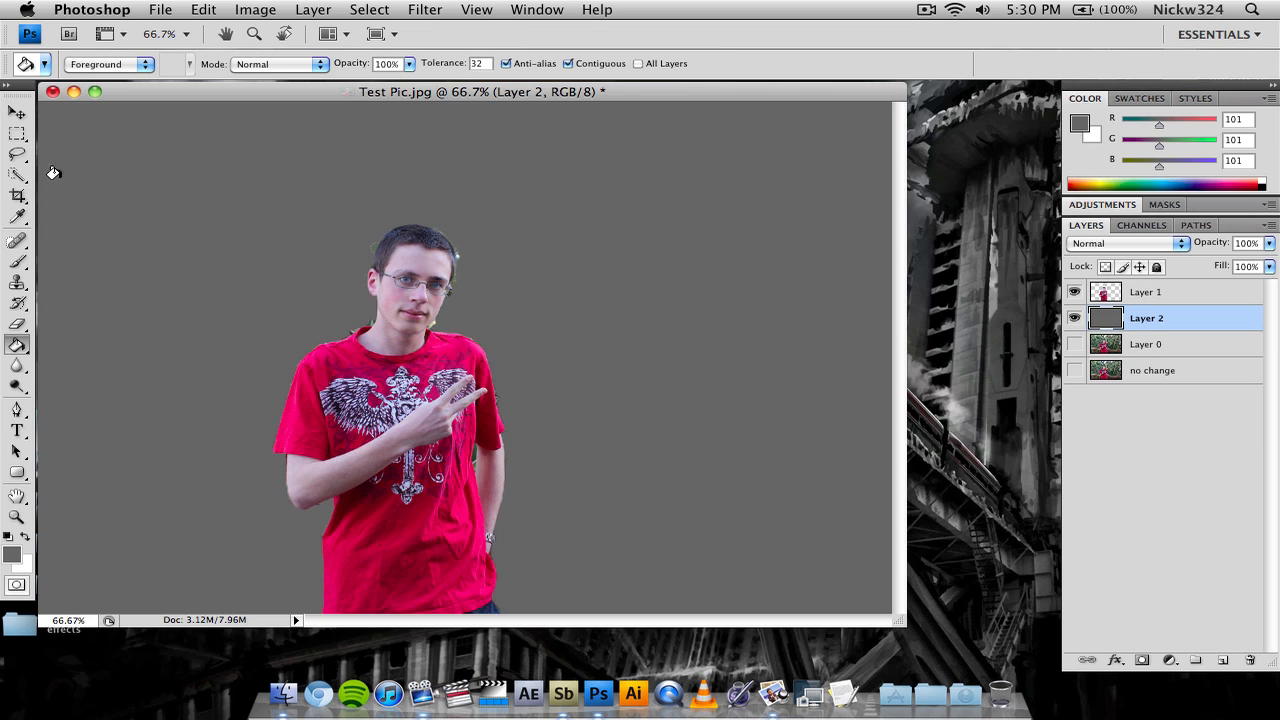
{"action": "left_click", "coordinate": [16, 113]}
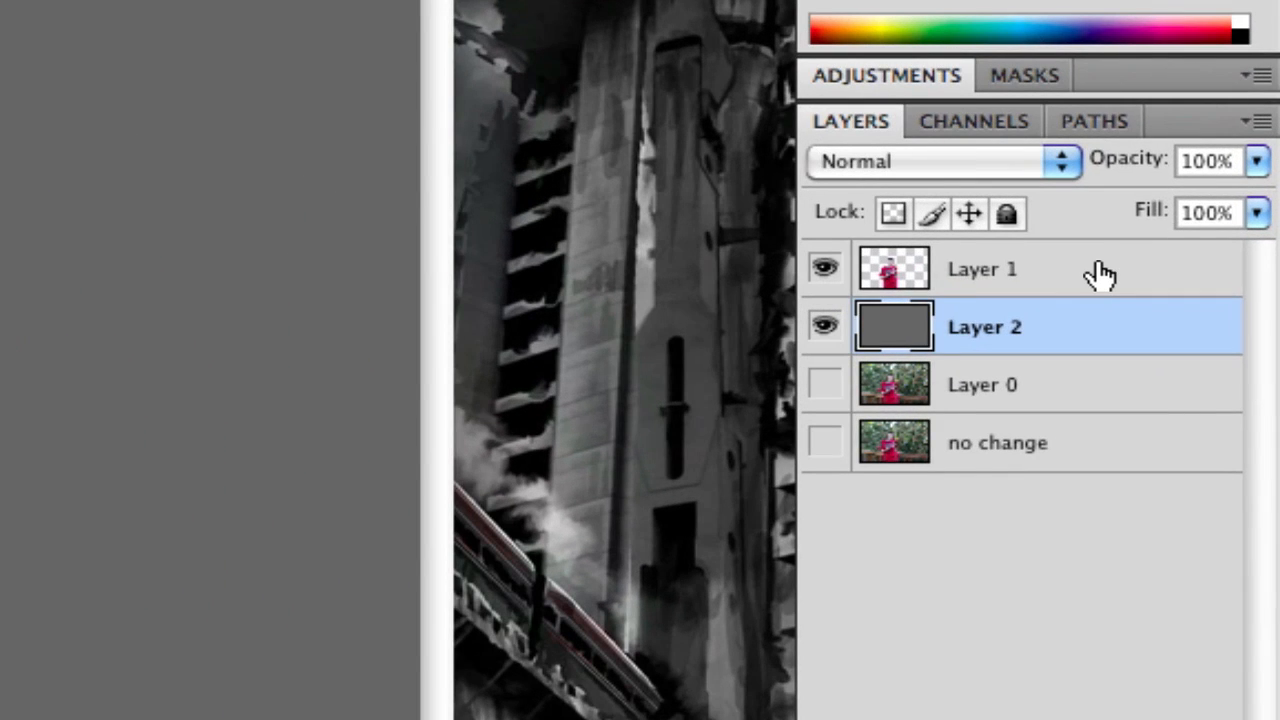
Activate Layer 1 and set the Eraser to a soft brush with a 27 px diameter.
{"action": "left_click", "coordinate": [1195, 295]}
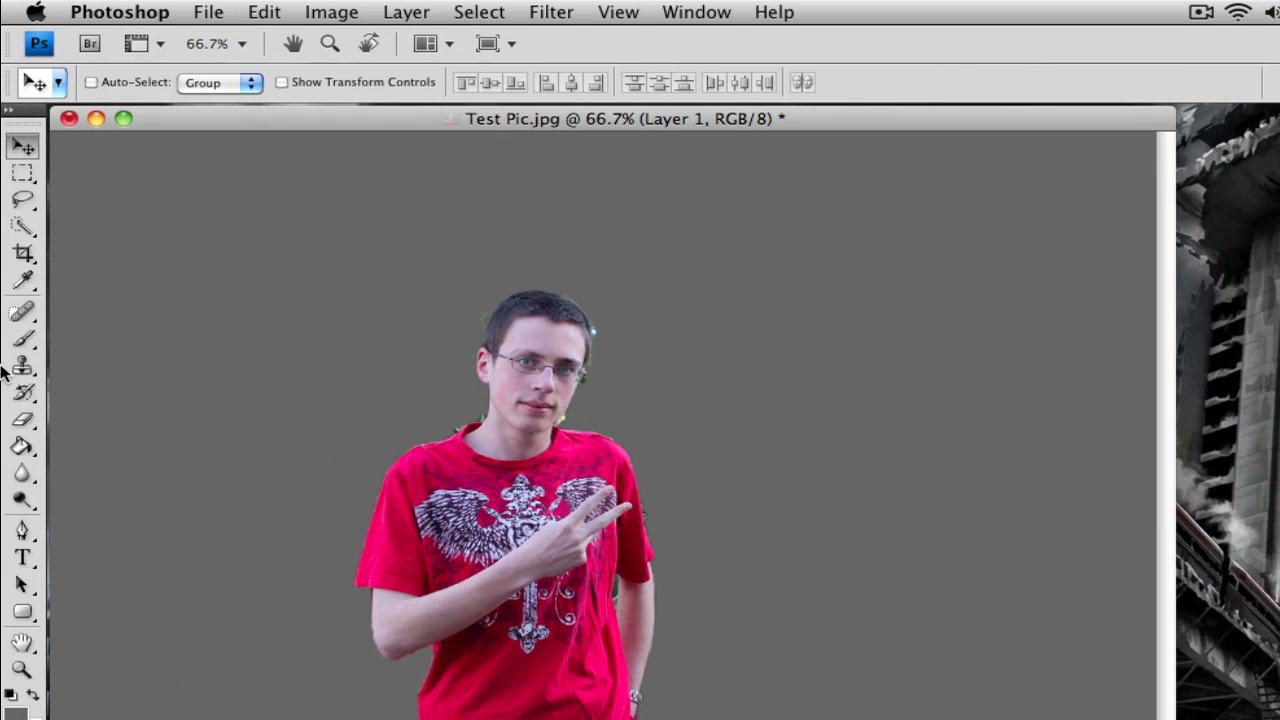
{"action": "left_click", "coordinate": [23, 418]}
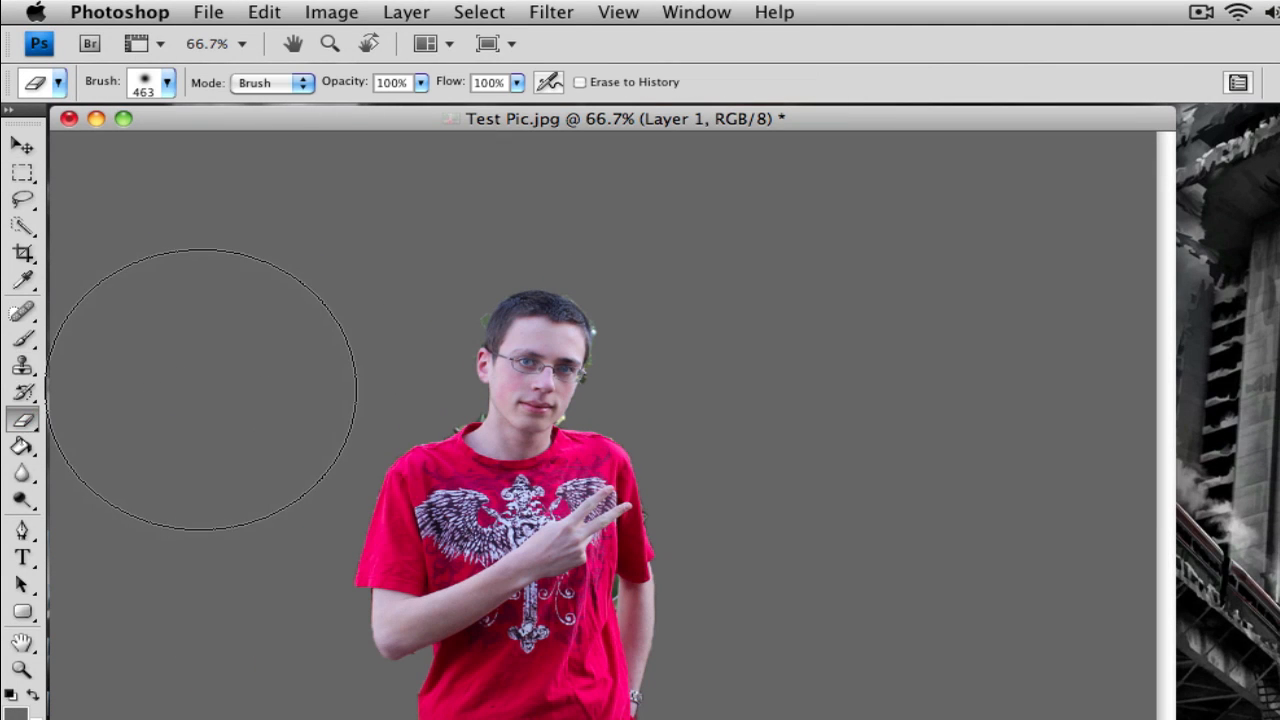
{"action": "left_click", "coordinate": [166, 82]}
{"action": "left_click_drag", "start_coordinate": [143, 147], "coordinate": [64, 145]}
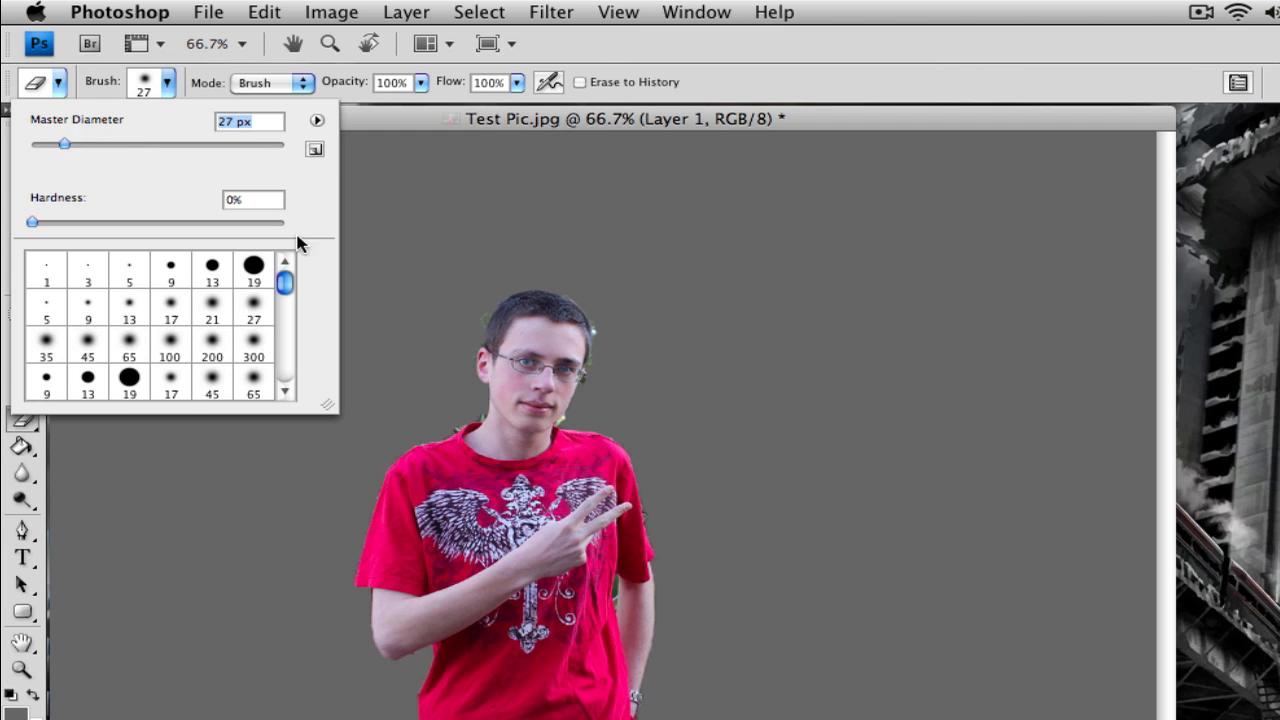
{"action": "left_click", "coordinate": [496, 118]}
Erase the leftover foliage around the ear, along the top of the hair and down the far side of the face.
{"action": "key", "text": "super+plus"}
{"action": "key", "text": "super+plus"}
{"action": "key", "text": "super+plus"}
{"action": "key", "text": "super+plus"}
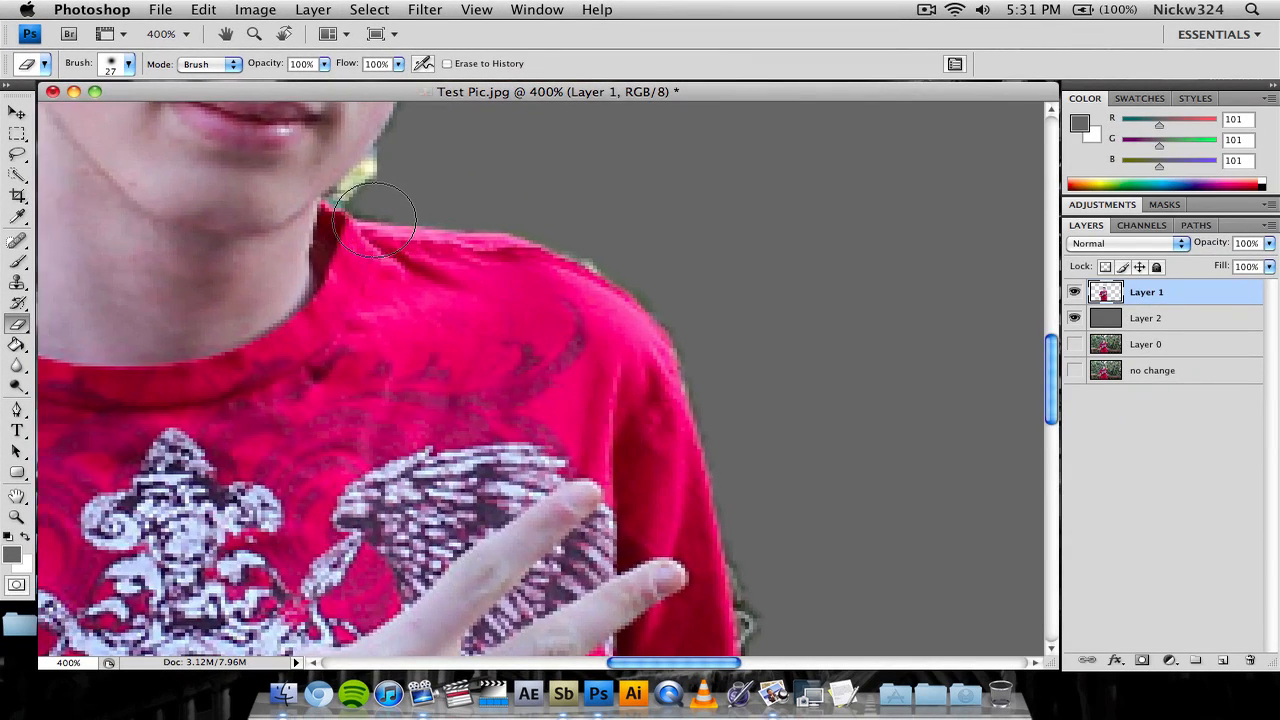
{"action": "scroll", "coordinate": [432, 259], "scroll_direction": "up", "scroll_amount": 15}
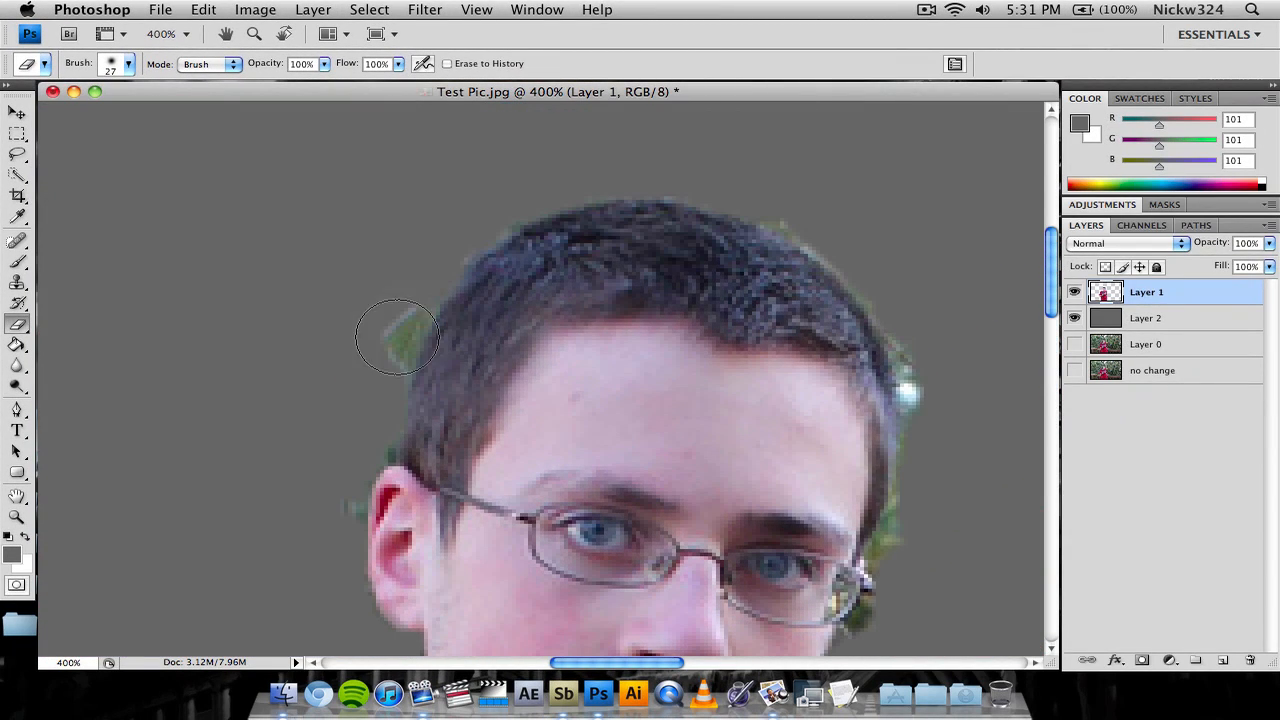
{"action": "scroll", "coordinate": [400, 377], "scroll_direction": "down", "scroll_amount": 5}
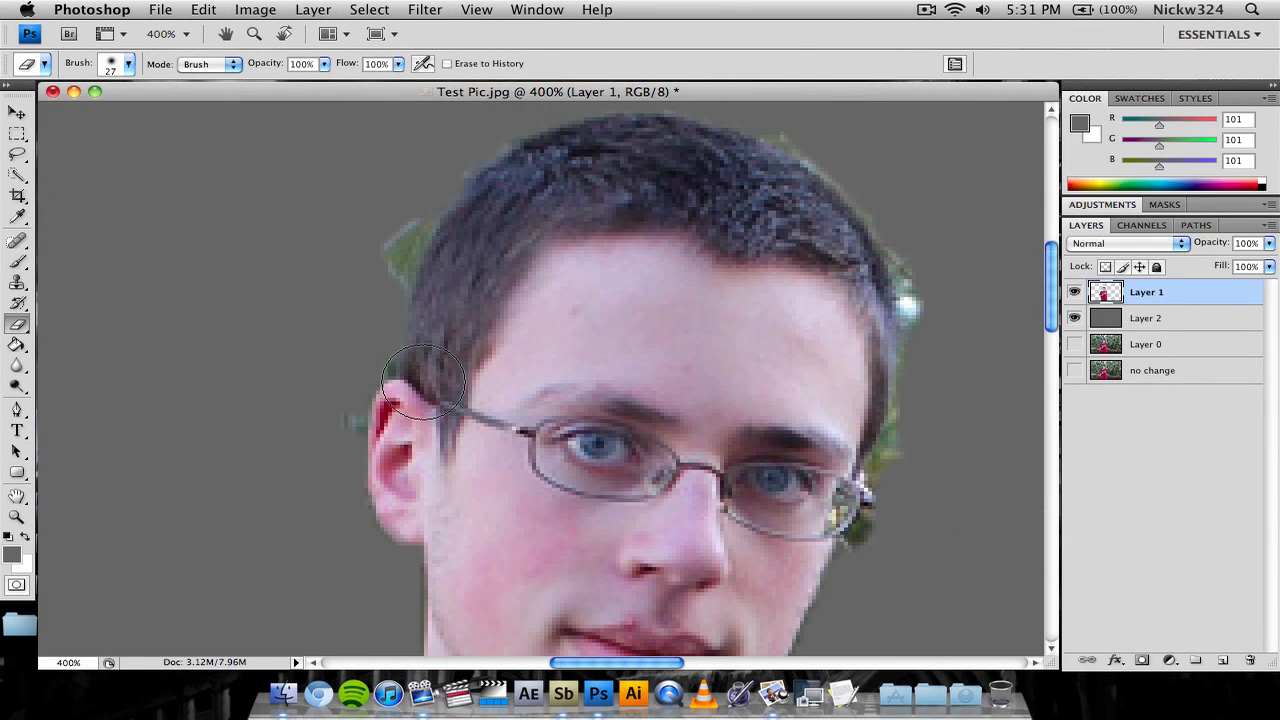
{"action": "scroll", "coordinate": [424, 381], "scroll_direction": "up", "scroll_amount": 3}
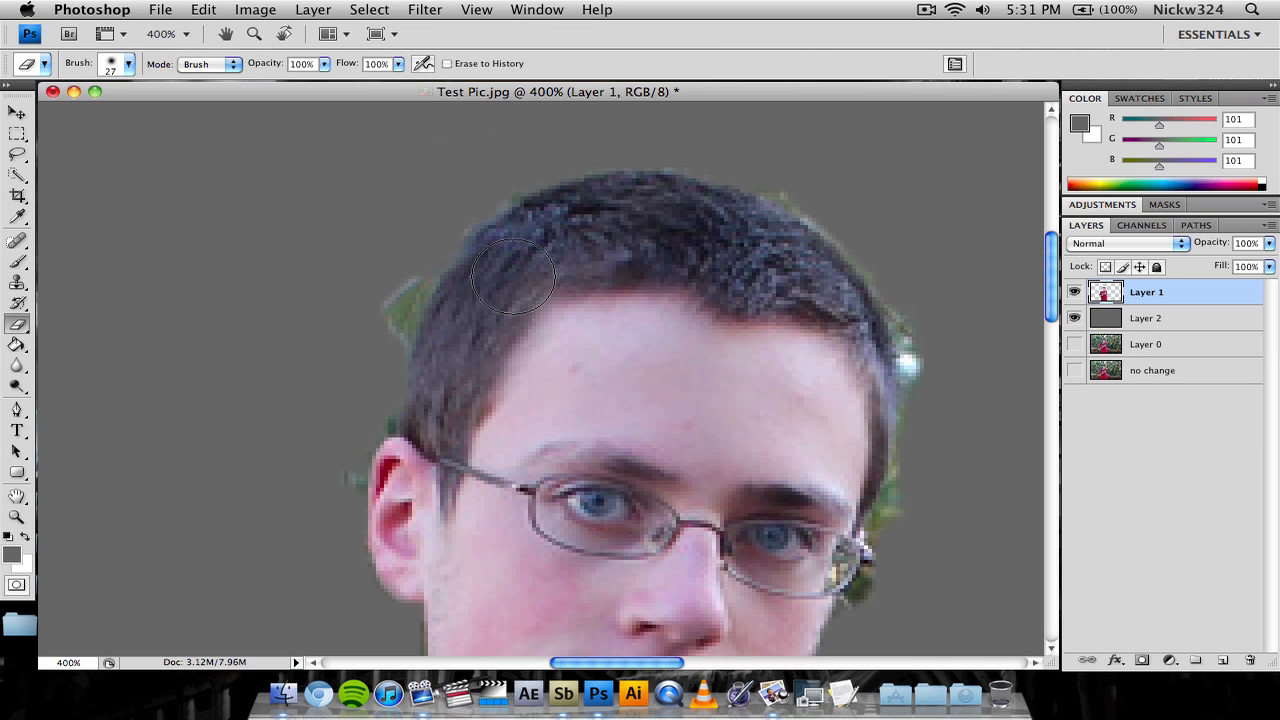
{"action": "scroll", "coordinate": [500, 320], "scroll_direction": "down", "scroll_amount": 3}
{"action": "scroll", "coordinate": [379, 345], "scroll_direction": "up", "scroll_amount": 3}
{"action": "mouse_move", "coordinate": [408, 240]}
{"action": "left_mouse_down"}
{"action": "mouse_move", "coordinate": [420, 230]}
{"action": "mouse_move", "coordinate": [309, 478]}
{"action": "mouse_move", "coordinate": [340, 540]}
{"action": "left_mouse_up"}
{"action": "mouse_move", "coordinate": [490, 195]}
{"action": "left_mouse_down"}
{"action": "mouse_move", "coordinate": [717, 166]}
{"action": "mouse_move", "coordinate": [930, 361]}
{"action": "mouse_move", "coordinate": [866, 262]}
{"action": "left_mouse_up"}
{"action": "scroll", "coordinate": [940, 405], "scroll_direction": "down", "scroll_amount": 2}
{"action": "mouse_move", "coordinate": [940, 414]}
{"action": "left_mouse_down"}
{"action": "mouse_move", "coordinate": [929, 376]}
{"action": "mouse_move", "coordinate": [936, 335]}
{"action": "left_mouse_up"}
{"action": "scroll", "coordinate": [920, 400], "scroll_direction": "down", "scroll_amount": 2}
{"action": "left_click_drag", "start_coordinate": [900, 457], "coordinate": [884, 454]}
Reduce the Eraser diameter to 11 px and erase the small foliage remnants beside the glasses.
{"action": "key", "text": "super+plus"}
{"action": "key", "text": "super+plus"}
{"action": "key", "text": "super+plus"}
{"action": "scroll", "coordinate": [884, 454], "scroll_direction": "right", "scroll_amount": 6}
{"action": "scroll", "coordinate": [884, 454], "scroll_direction": "down", "scroll_amount": 1}
{"action": "left_click", "coordinate": [122, 64]}
{"action": "left_click_drag", "start_coordinate": [62, 111], "coordinate": [38, 112]}
{"action": "left_click", "coordinate": [536, 452]}
{"action": "left_click_drag", "start_coordinate": [536, 452], "coordinate": [515, 405]}
Erase the foliage remnants between the jaw and the collar and along the adjoining shoulder.
{"action": "key", "text": "super+minus"}
{"action": "key", "text": "super+minus"}
{"action": "key", "text": "super+minus"}
{"action": "scroll", "coordinate": [614, 320], "scroll_direction": "down", "scroll_amount": 6}
{"action": "scroll", "coordinate": [614, 320], "scroll_direction": "left", "scroll_amount": 3}
{"action": "scroll", "coordinate": [530, 197], "scroll_direction": "up", "scroll_amount": 3}
{"action": "scroll", "coordinate": [530, 197], "scroll_direction": "right", "scroll_amount": 3}
{"action": "mouse_move", "coordinate": [530, 197]}
{"action": "left_mouse_down"}
{"action": "mouse_move", "coordinate": [512, 225]}
{"action": "mouse_move", "coordinate": [524, 206]}
{"action": "mouse_move", "coordinate": [502, 206]}
{"action": "left_mouse_up"}
{"action": "left_click_drag", "start_coordinate": [722, 290], "coordinate": [742, 304]}
Erase the background fringe along the sleeve and lowered arm and in the gap between that arm and the shirt.
{"action": "scroll", "coordinate": [780, 330], "scroll_direction": "down", "scroll_amount": 5}
{"action": "scroll", "coordinate": [780, 330], "scroll_direction": "right", "scroll_amount": 1}
{"action": "mouse_move", "coordinate": [792, 268]}
{"action": "left_mouse_down"}
{"action": "mouse_move", "coordinate": [803, 338]}
{"action": "mouse_move", "coordinate": [796, 318]}
{"action": "left_mouse_up"}
{"action": "scroll", "coordinate": [819, 390], "scroll_direction": "down", "scroll_amount": 5}
{"action": "scroll", "coordinate": [819, 390], "scroll_direction": "up", "scroll_amount": 5}
{"action": "left_click_drag", "start_coordinate": [665, 340], "coordinate": [650, 505]}
{"action": "scroll", "coordinate": [652, 416], "scroll_direction": "down", "scroll_amount": 5}
{"action": "scroll", "coordinate": [653, 416], "scroll_direction": "down", "scroll_amount": 5}
{"action": "scroll", "coordinate": [653, 416], "scroll_direction": "right", "scroll_amount": 2}
{"action": "left_click_drag", "start_coordinate": [565, 270], "coordinate": [565, 325]}
{"action": "mouse_move", "coordinate": [600, 470]}
{"action": "left_mouse_down"}
{"action": "mouse_move", "coordinate": [607, 625]}
{"action": "mouse_move", "coordinate": [585, 590]}
{"action": "left_mouse_up"}
Erase the background fringe along the raised arm's side, over the shoulder and up to the neck.
{"action": "scroll", "coordinate": [594, 352], "scroll_direction": "left", "scroll_amount": 6}
{"action": "scroll", "coordinate": [594, 352], "scroll_direction": "up", "scroll_amount": 5}
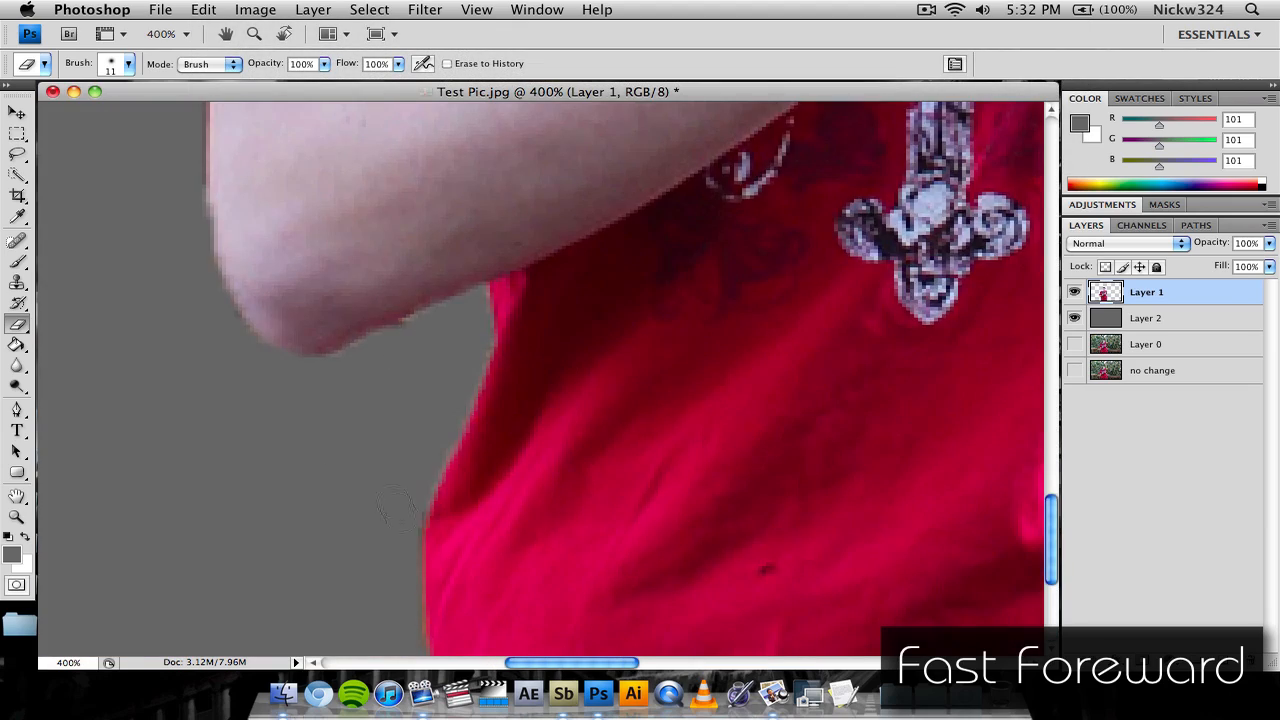
{"action": "scroll", "coordinate": [428, 513], "scroll_direction": "up", "scroll_amount": 3}
{"action": "scroll", "coordinate": [365, 244], "scroll_direction": "up", "scroll_amount": 4}
{"action": "scroll", "coordinate": [365, 244], "scroll_direction": "right", "scroll_amount": 1}
{"action": "mouse_move", "coordinate": [219, 394]}
{"action": "left_mouse_down"}
{"action": "mouse_move", "coordinate": [308, 343]}
{"action": "mouse_move", "coordinate": [446, 306]}
{"action": "mouse_move", "coordinate": [541, 237]}
{"action": "mouse_move", "coordinate": [515, 262]}
{"action": "mouse_move", "coordinate": [636, 199]}
{"action": "left_mouse_up"}
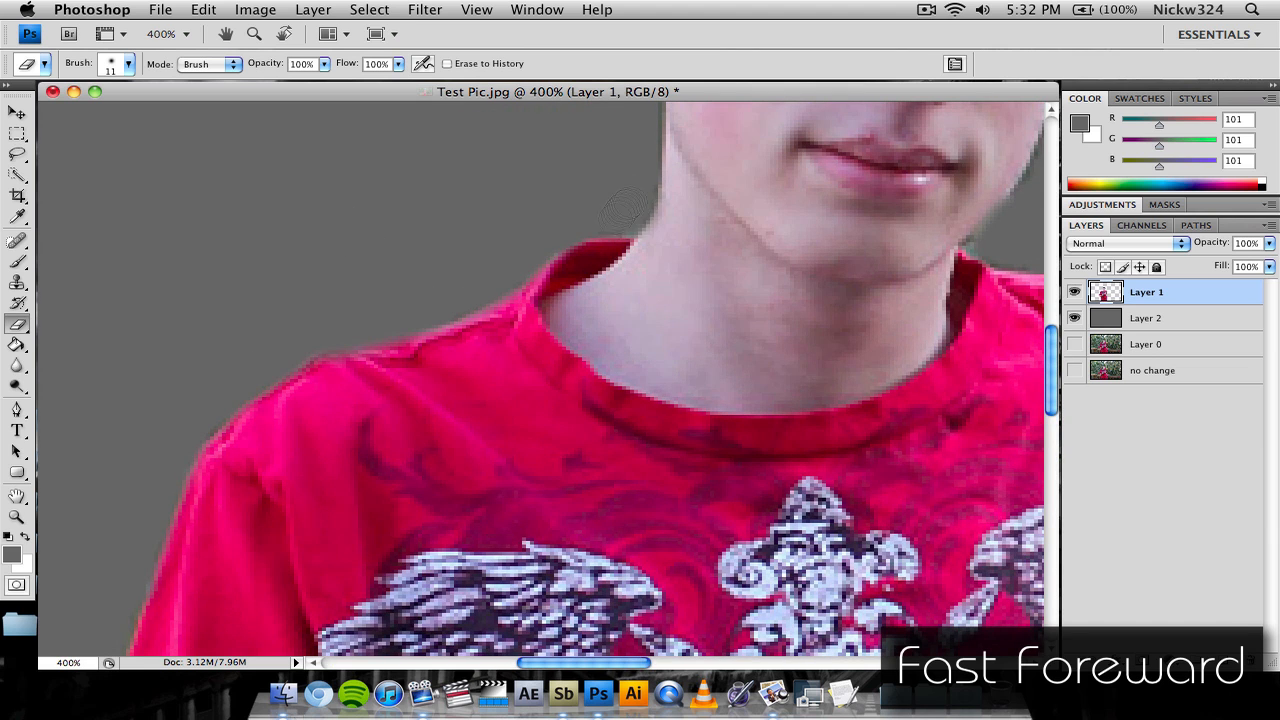
{"action": "key", "text": "super+minus"}
{"action": "key", "text": "super+minus"}
{"action": "key", "text": "super+minus"}
{"action": "key", "text": "super+minus"}
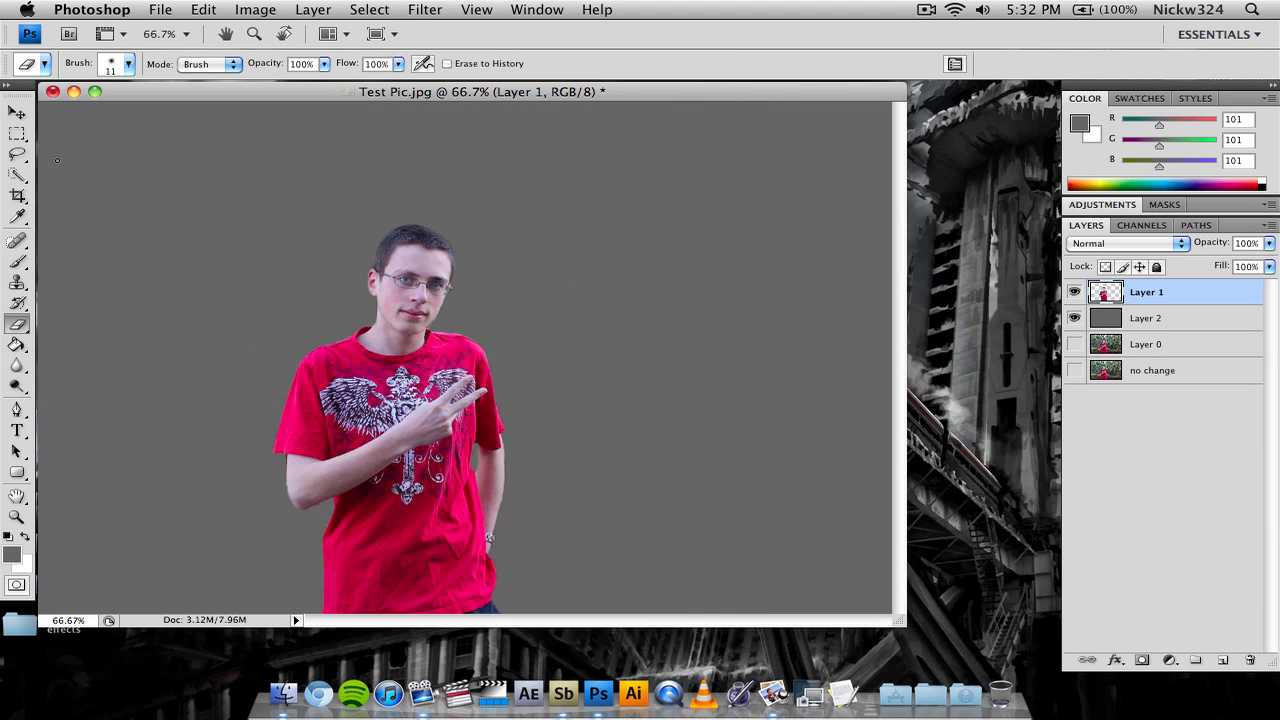
{"action": "left_click", "coordinate": [16, 112]}
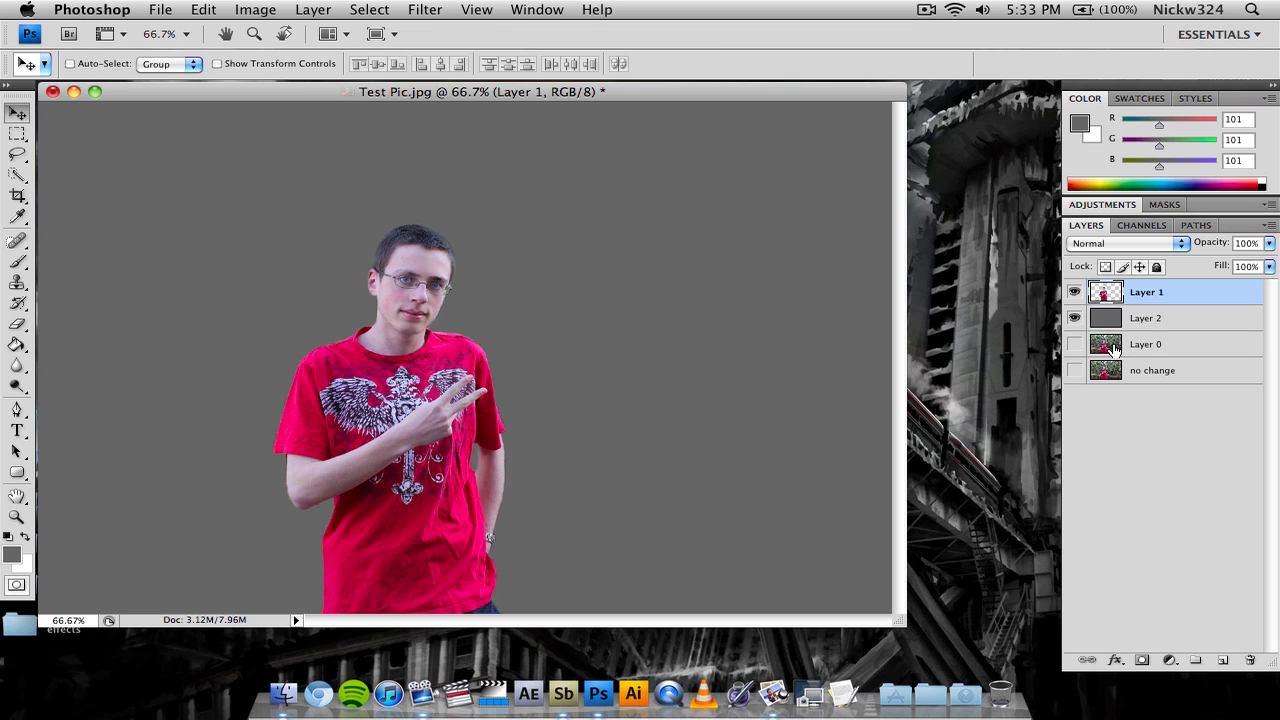
Turn on Layer 0 and toggle the grey Layer 2 off and on to compare the backgrounds, leaving both visible.
{"action": "left_click", "coordinate": [1075, 318]}
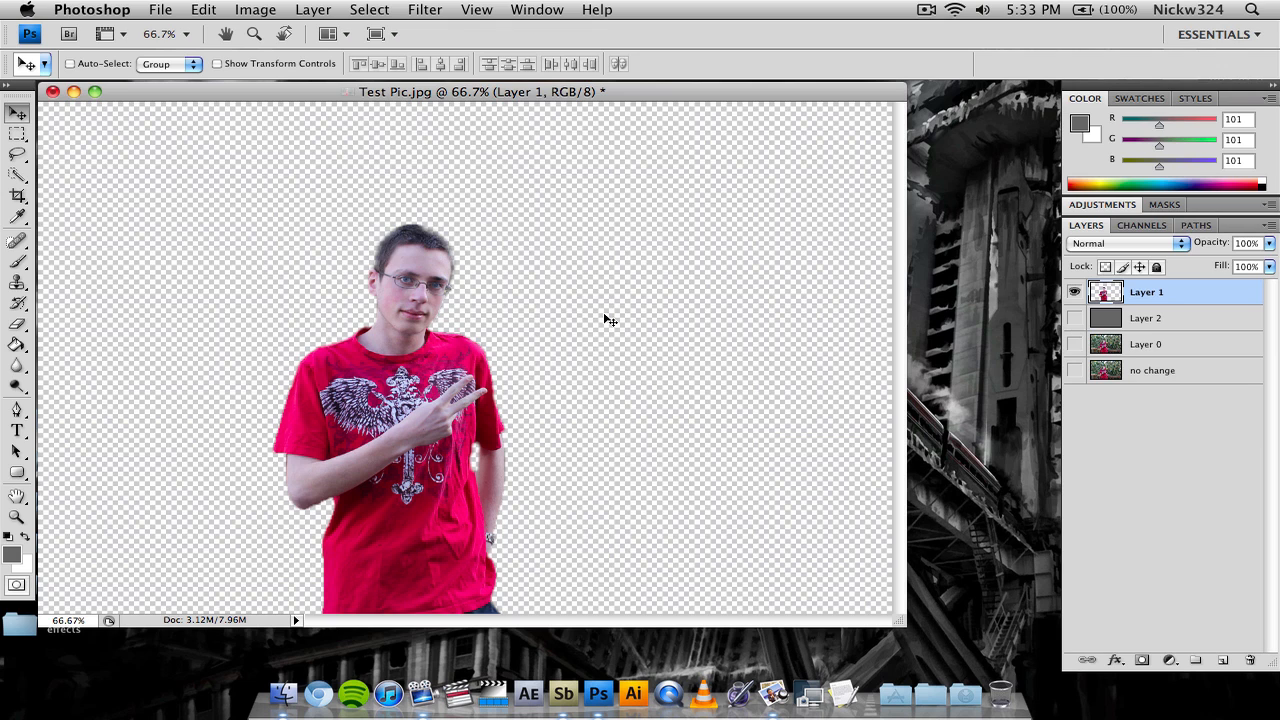
{"action": "left_click", "coordinate": [1074, 318]}
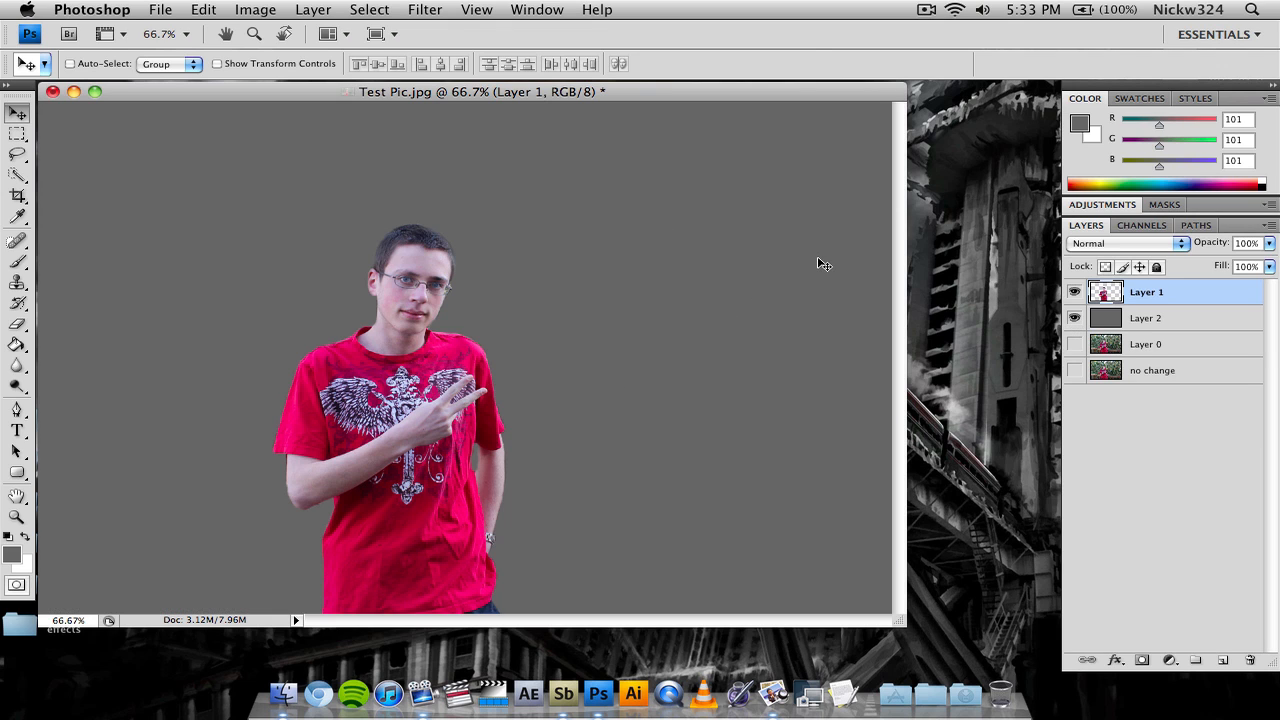
{"action": "left_click", "coordinate": [1075, 340]}
{"action": "left_click", "coordinate": [1075, 325]}
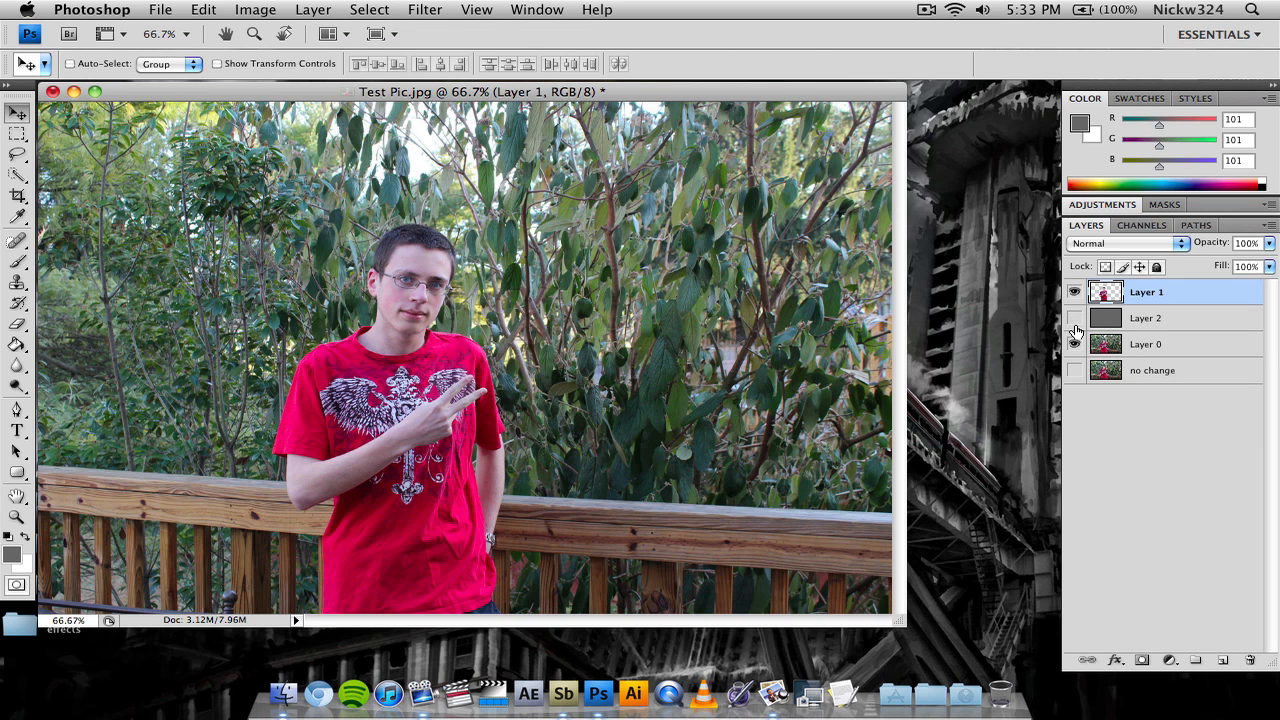
{"action": "left_click_drag", "start_coordinate": [1212, 368], "coordinate": [1201, 410]}
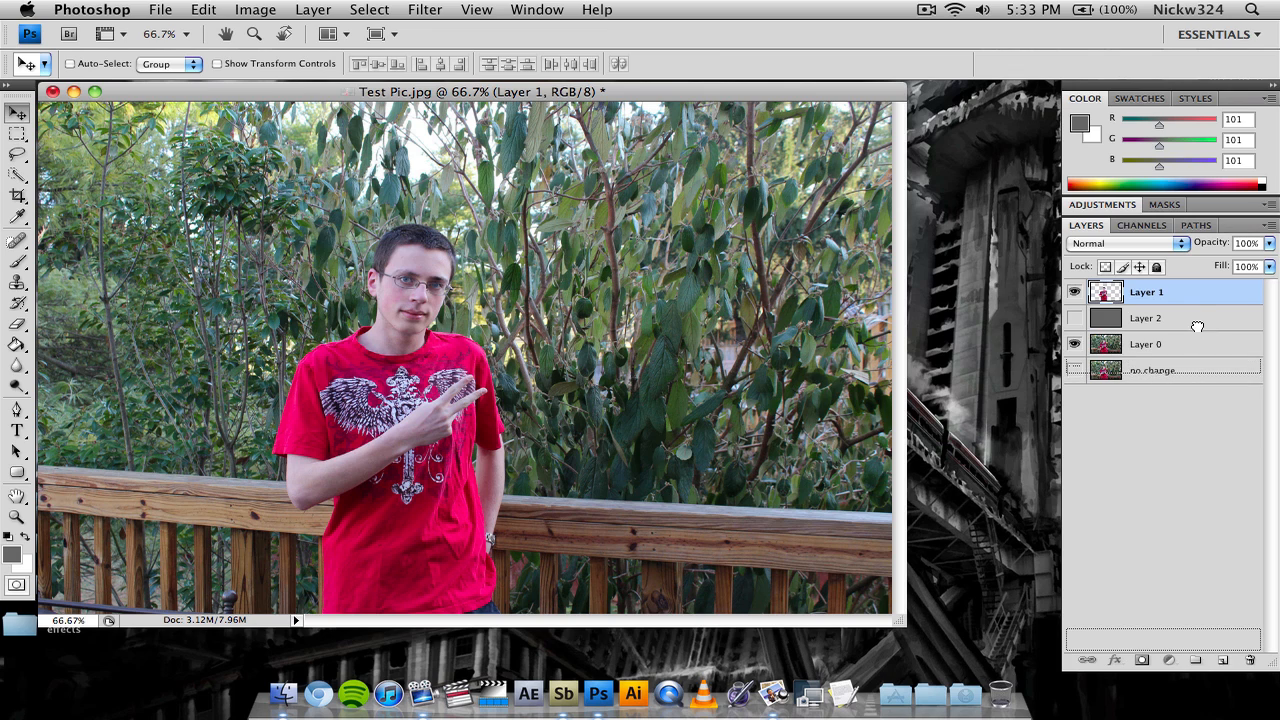
{"action": "left_click", "coordinate": [1197, 322]}
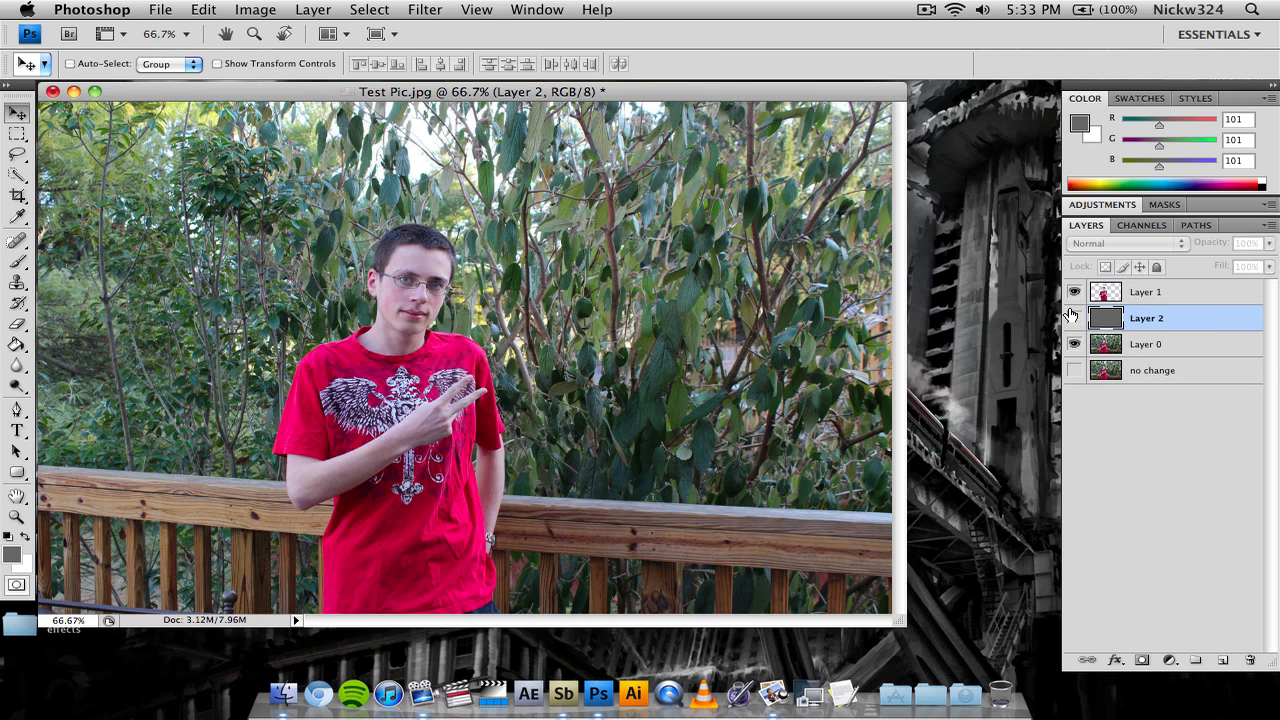
{"action": "left_click", "coordinate": [1073, 318]}
Add a white outside Stroke to the cutout on Layer 1.
{"action": "left_click", "coordinate": [1178, 297]}
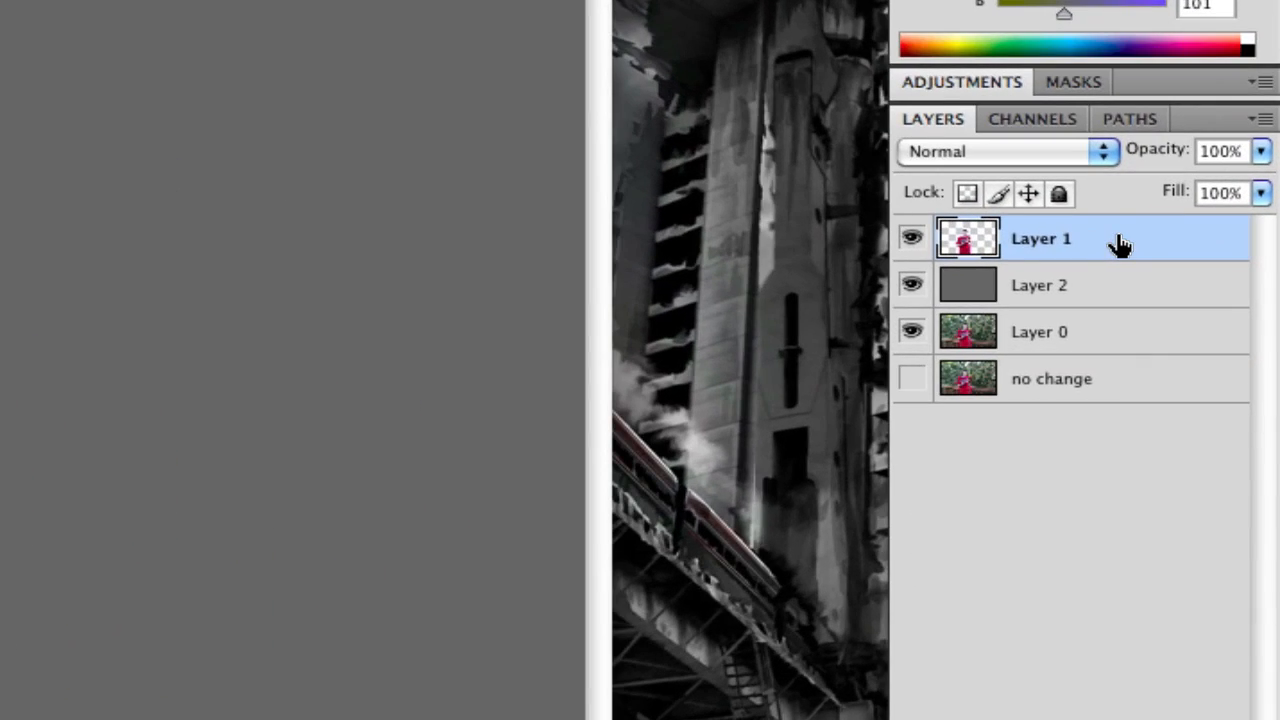
{"action": "double_click", "coordinate": [1188, 292]}
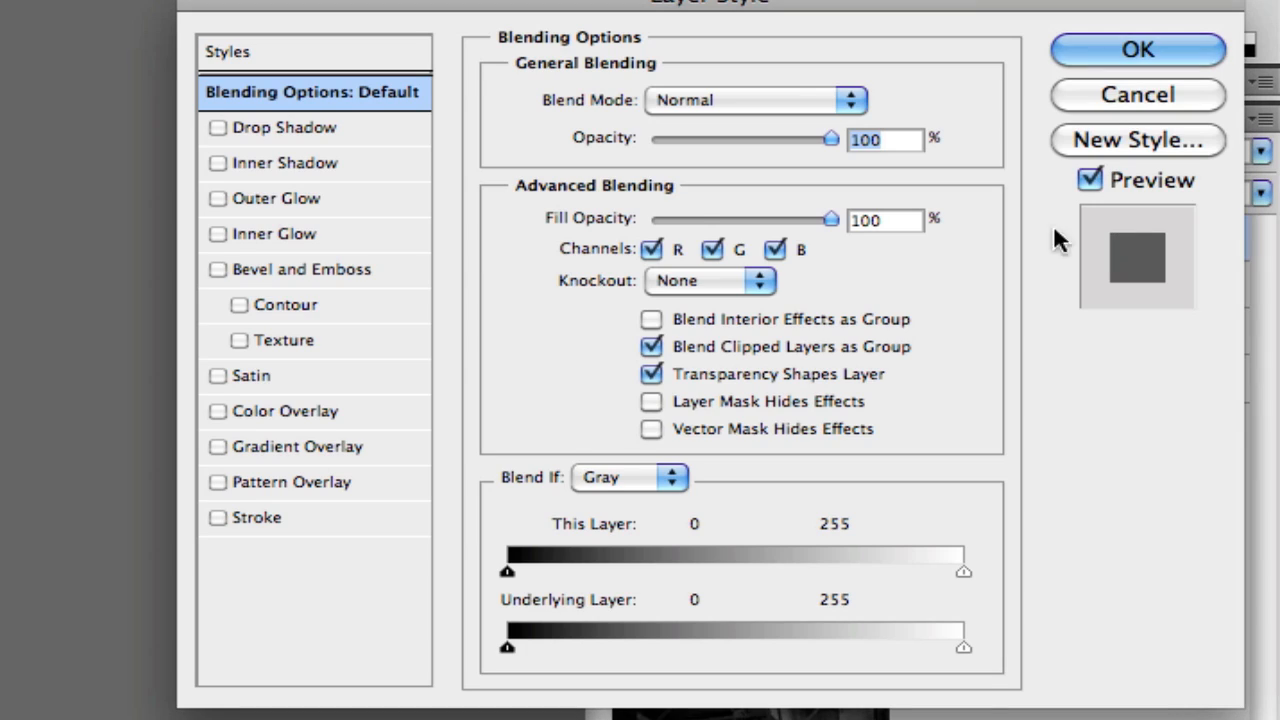
{"action": "left_click", "coordinate": [255, 515]}
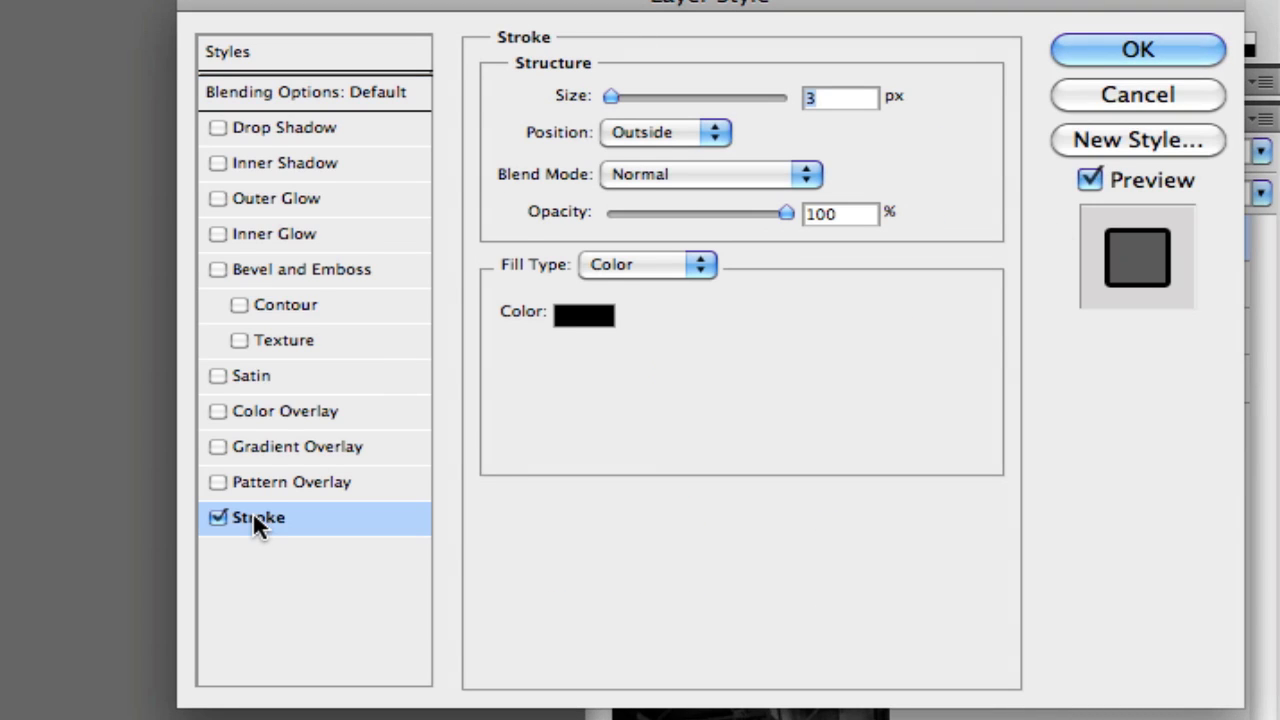
{"action": "left_click", "coordinate": [582, 316]}
{"action": "left_click", "coordinate": [20, 81]}
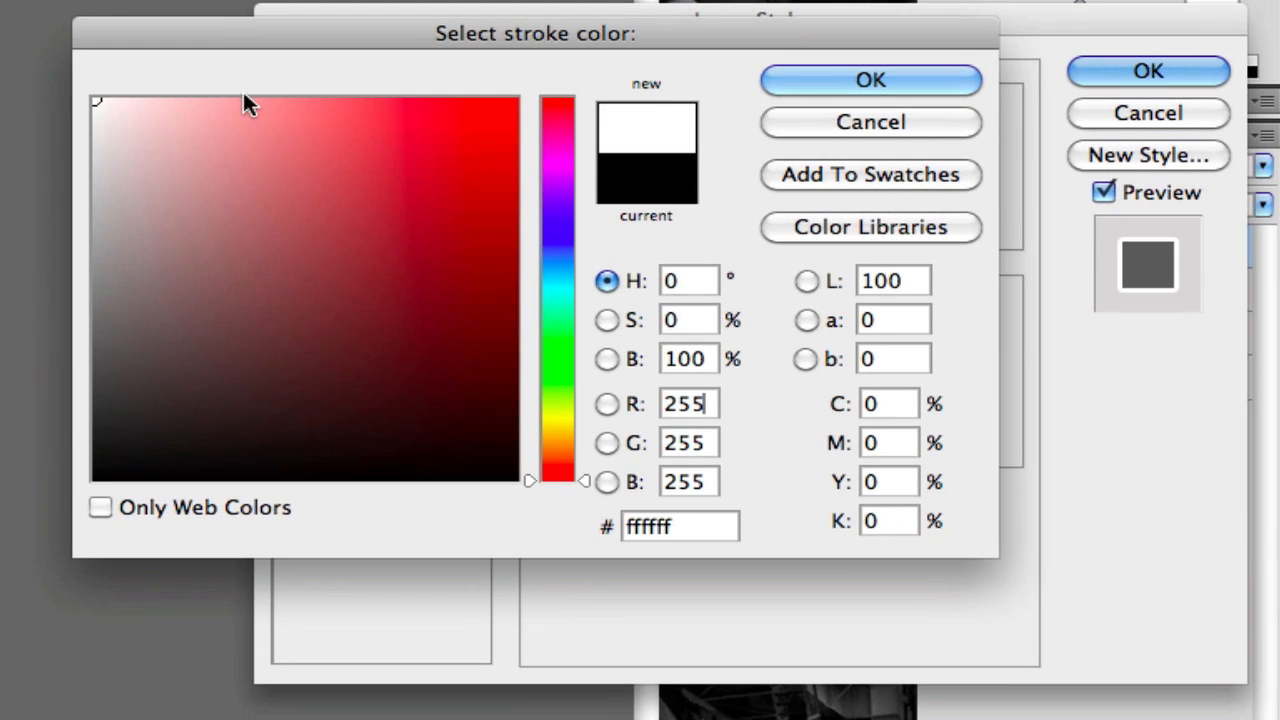
{"action": "left_click", "coordinate": [786, 80]}
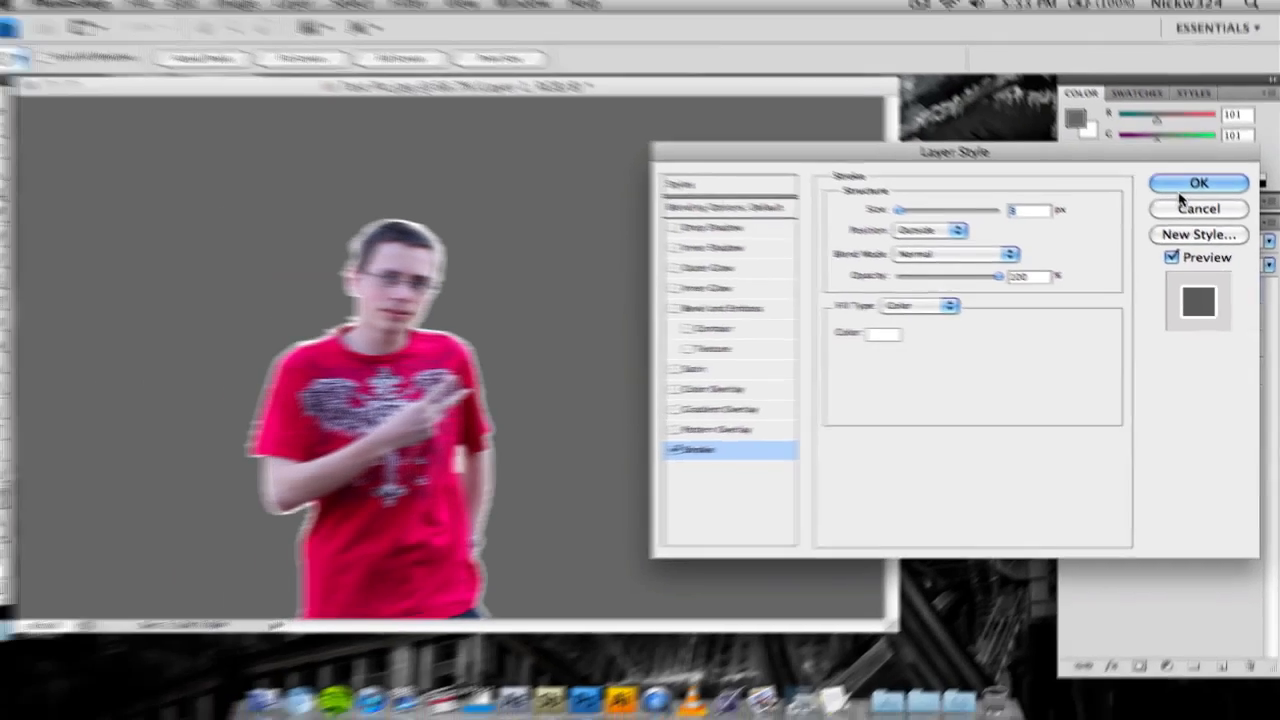
{"action": "left_click", "coordinate": [1182, 190]}
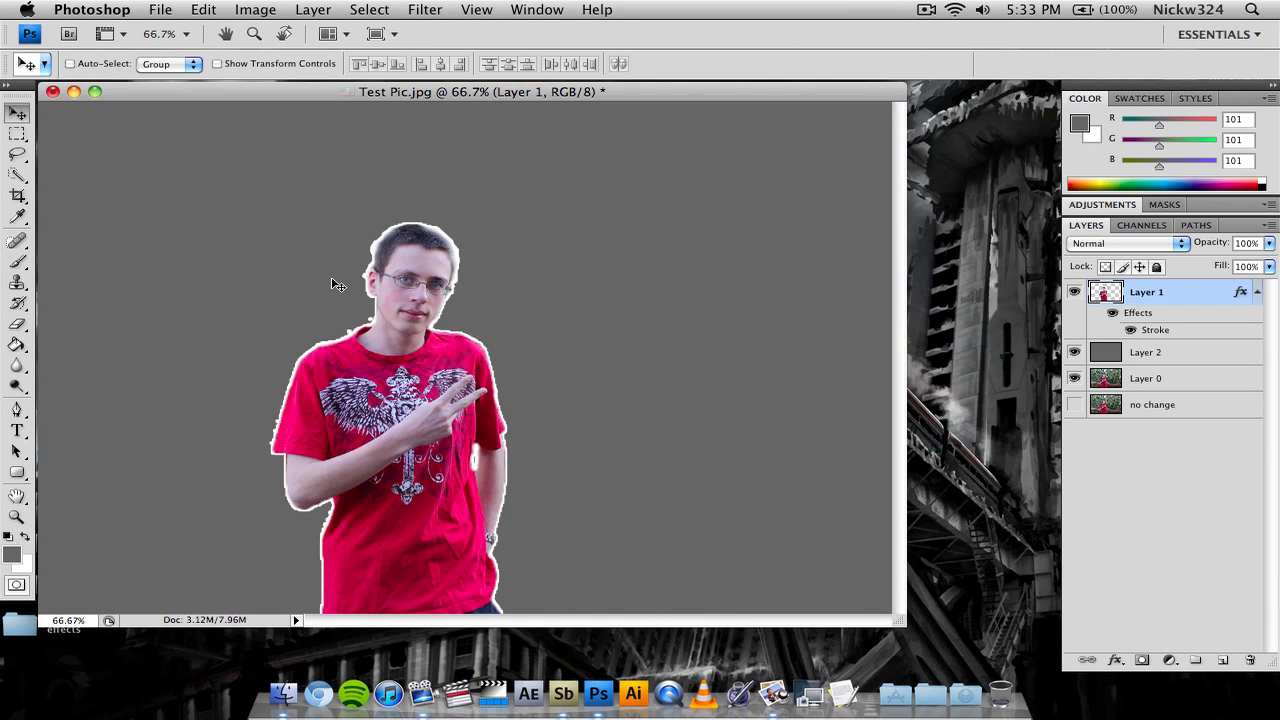
Erase the stray specks and uneven edge along the shoulder and neck below the ear on Layer 1.
{"action": "key", "text": "super+equal"}
{"action": "key", "text": "super+equal"}
{"action": "scroll", "coordinate": [343, 286], "scroll_direction": "up", "scroll_amount": 5}
{"action": "scroll", "coordinate": [343, 286], "scroll_direction": "left", "scroll_amount": 4}
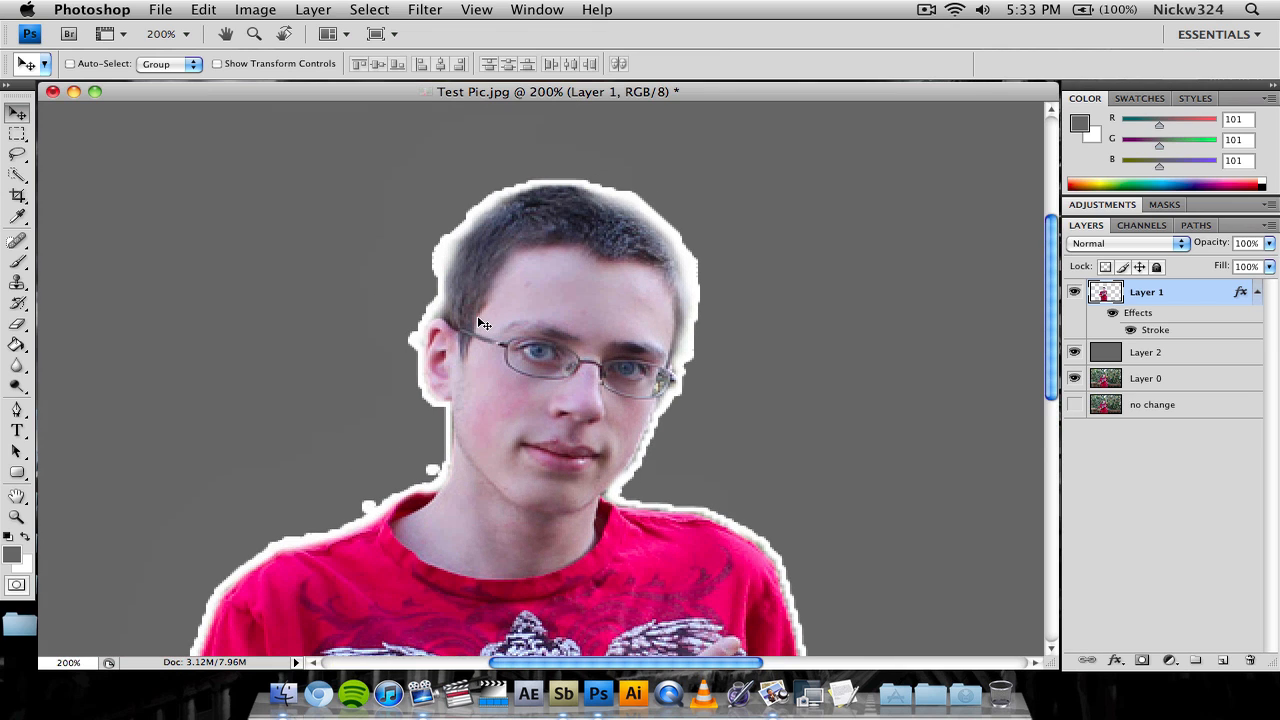
{"action": "scroll", "coordinate": [477, 315], "scroll_direction": "down", "scroll_amount": 4}
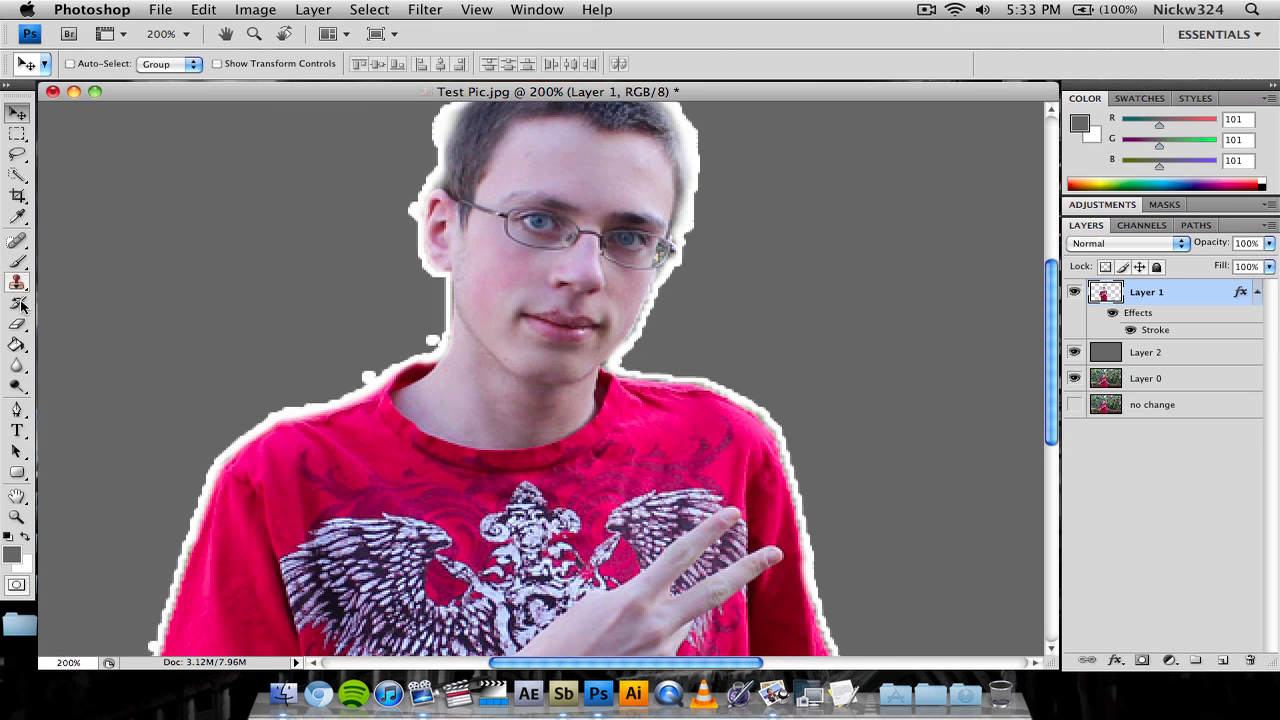
{"action": "left_click", "coordinate": [17, 323]}
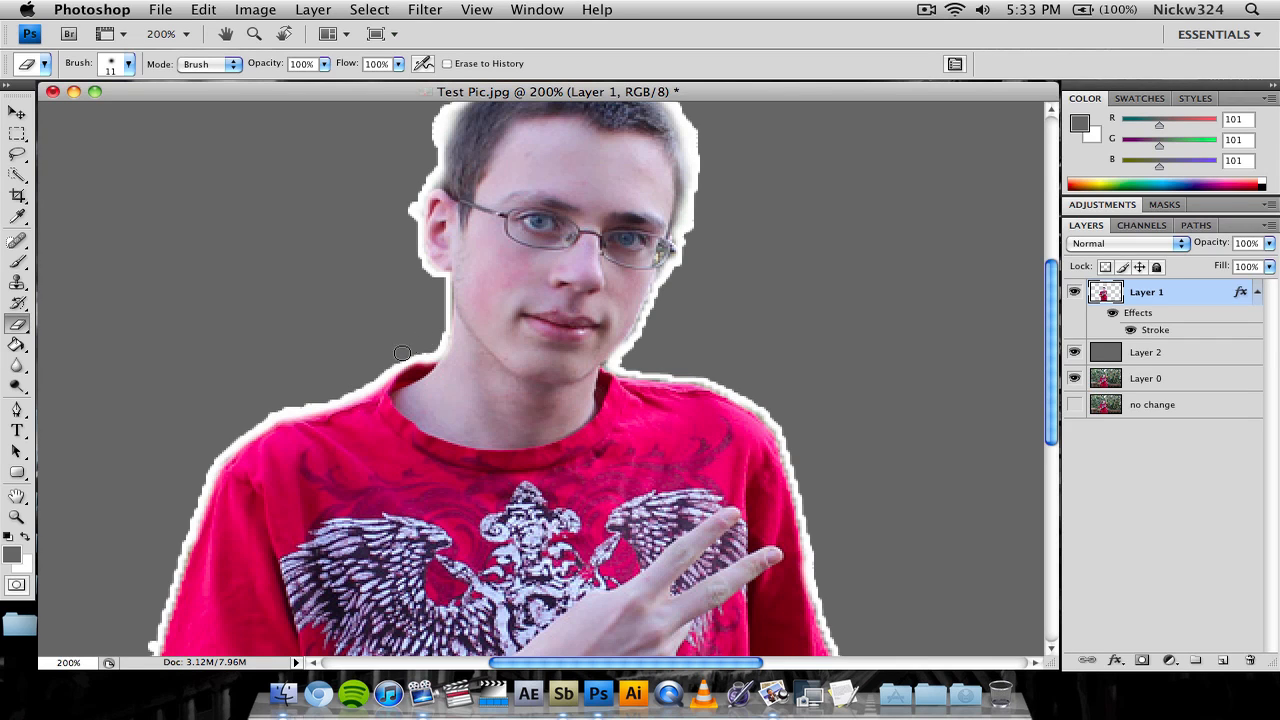
{"action": "left_click_drag", "start_coordinate": [261, 413], "coordinate": [357, 389]}
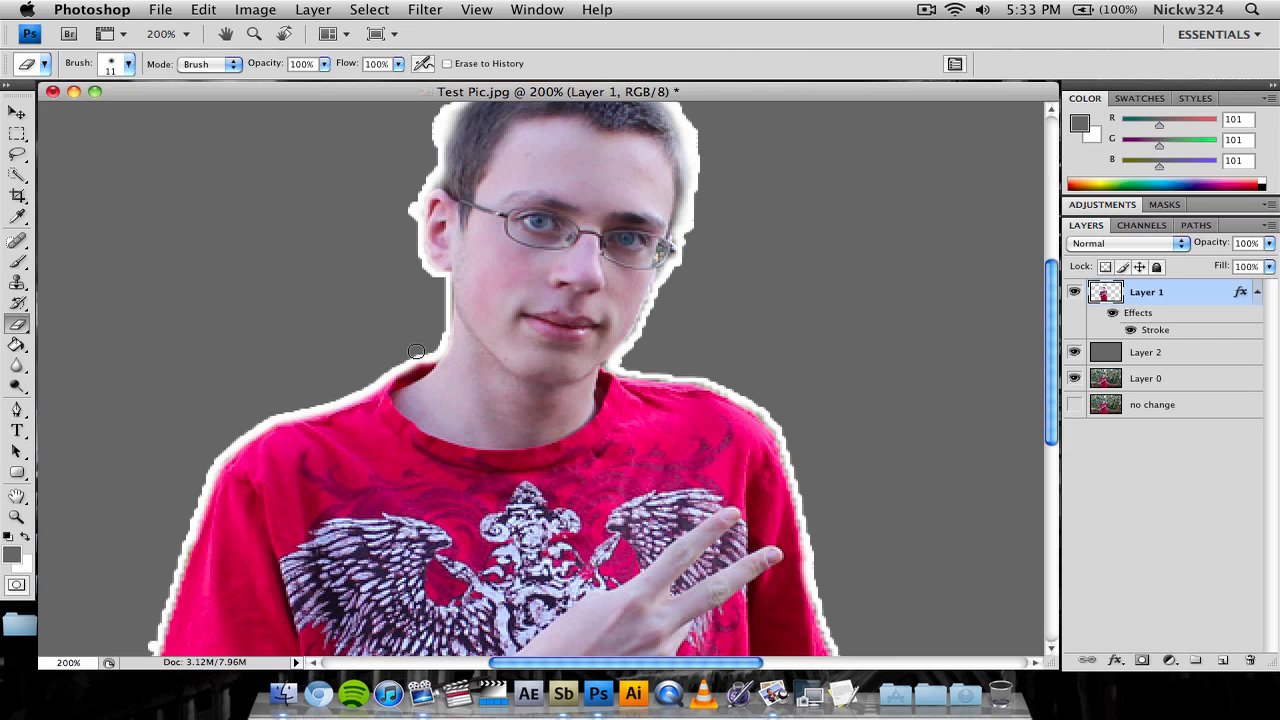
Erase the leftover fringe around the ear, the far side of the head and jaw, and the adjoining shoulder.
{"action": "scroll", "coordinate": [414, 342], "scroll_direction": "up", "scroll_amount": 5}
{"action": "scroll", "coordinate": [414, 336], "scroll_direction": "down", "scroll_amount": 1}
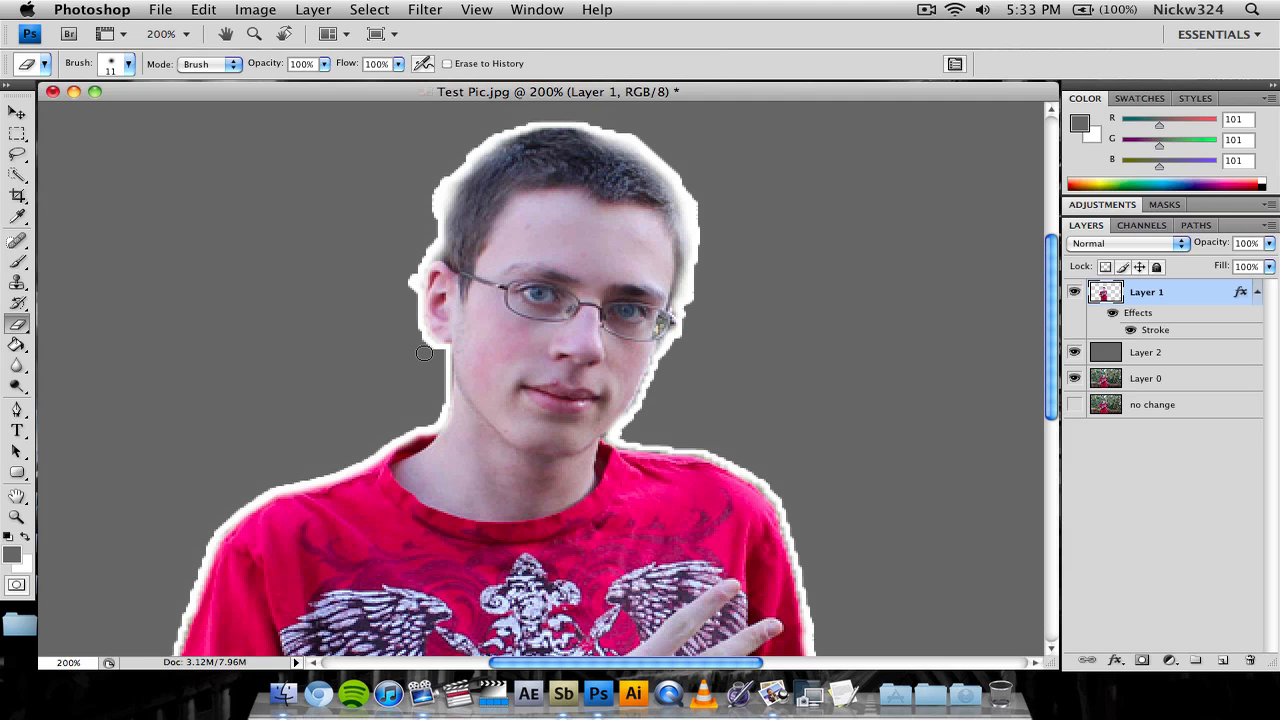
{"action": "mouse_move", "coordinate": [410, 322]}
{"action": "left_mouse_down"}
{"action": "mouse_move", "coordinate": [423, 229]}
{"action": "mouse_move", "coordinate": [414, 265]}
{"action": "mouse_move", "coordinate": [444, 180]}
{"action": "mouse_move", "coordinate": [410, 302]}
{"action": "mouse_move", "coordinate": [466, 238]}
{"action": "mouse_move", "coordinate": [555, 197]}
{"action": "mouse_move", "coordinate": [469, 209]}
{"action": "mouse_move", "coordinate": [609, 203]}
{"action": "mouse_move", "coordinate": [718, 280]}
{"action": "mouse_move", "coordinate": [697, 316]}
{"action": "left_mouse_up"}
{"action": "scroll", "coordinate": [409, 296], "scroll_direction": "up", "scroll_amount": 4}
{"action": "left_click_drag", "start_coordinate": [666, 429], "coordinate": [700, 313]}
{"action": "mouse_move", "coordinate": [644, 512]}
{"action": "left_mouse_down"}
{"action": "mouse_move", "coordinate": [724, 531]}
{"action": "mouse_move", "coordinate": [796, 572]}
{"action": "mouse_move", "coordinate": [774, 505]}
{"action": "mouse_move", "coordinate": [750, 500]}
{"action": "mouse_move", "coordinate": [751, 533]}
{"action": "mouse_move", "coordinate": [745, 519]}
{"action": "left_mouse_up"}
Examine the stroked outline along the sleeves, arms and torso down to the waist, and in the full picture.
{"action": "scroll", "coordinate": [783, 546], "scroll_direction": "down", "scroll_amount": 2}
{"action": "scroll", "coordinate": [780, 492], "scroll_direction": "down", "scroll_amount": 7}
{"action": "scroll", "coordinate": [748, 524], "scroll_direction": "down", "scroll_amount": 5}
{"action": "scroll", "coordinate": [750, 527], "scroll_direction": "down", "scroll_amount": 4}
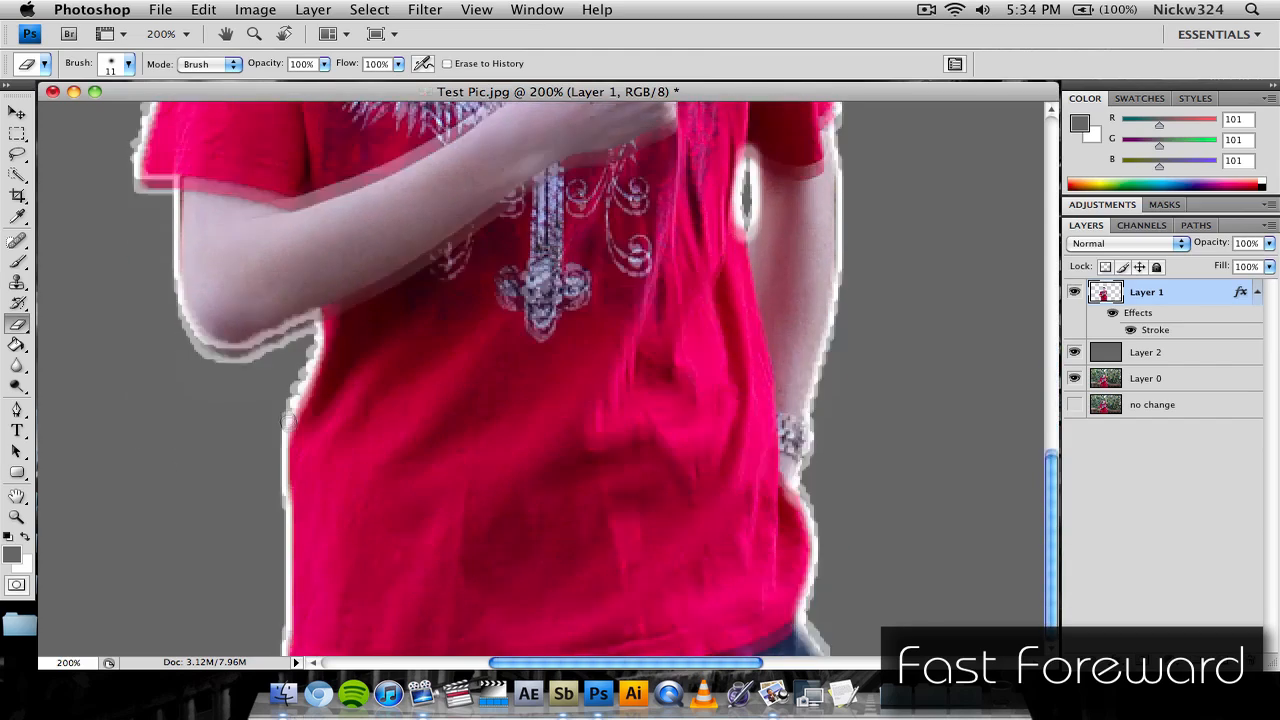
{"action": "scroll", "coordinate": [297, 421], "scroll_direction": "up", "scroll_amount": 3}
{"action": "scroll", "coordinate": [268, 499], "scroll_direction": "up", "scroll_amount": 5}
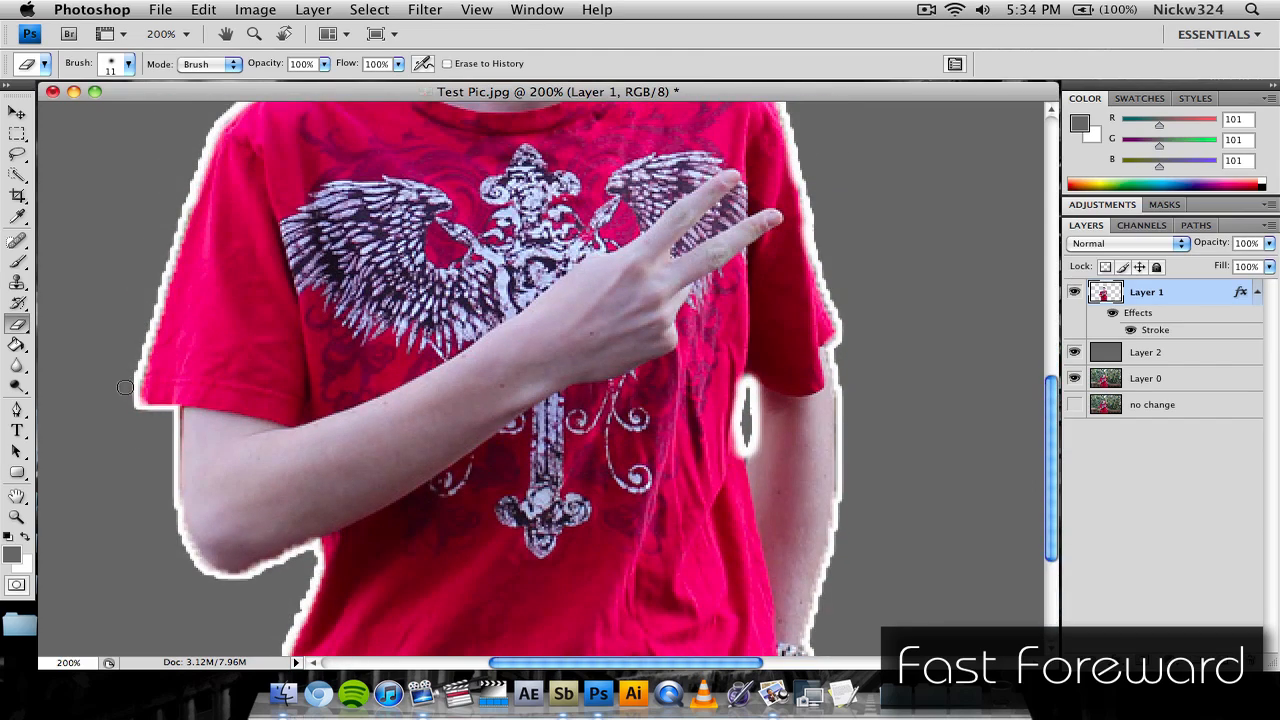
{"action": "key", "text": "ctrl+minus"}
{"action": "key", "text": "ctrl+minus"}
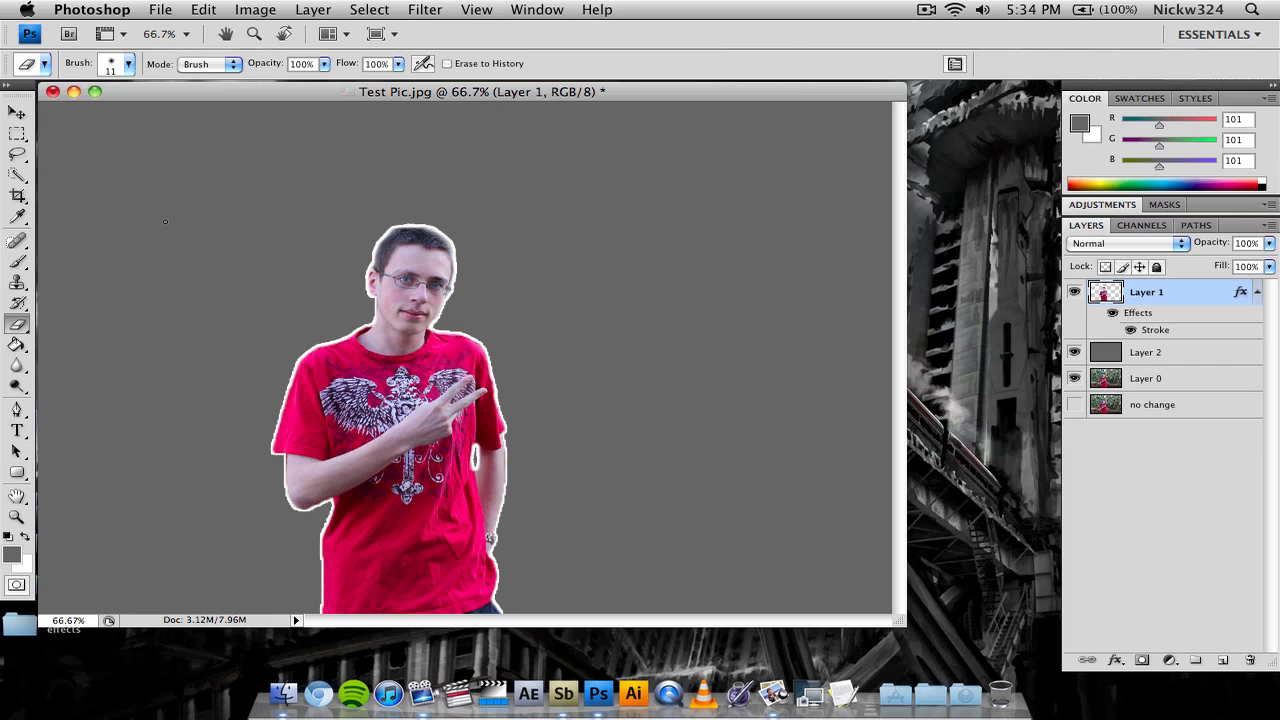
Add a Drop Shadow with a distance of 15 px to Layer 1, trying Bevel and Emboss but leaving it off.
{"action": "left_click", "coordinate": [17, 113]}
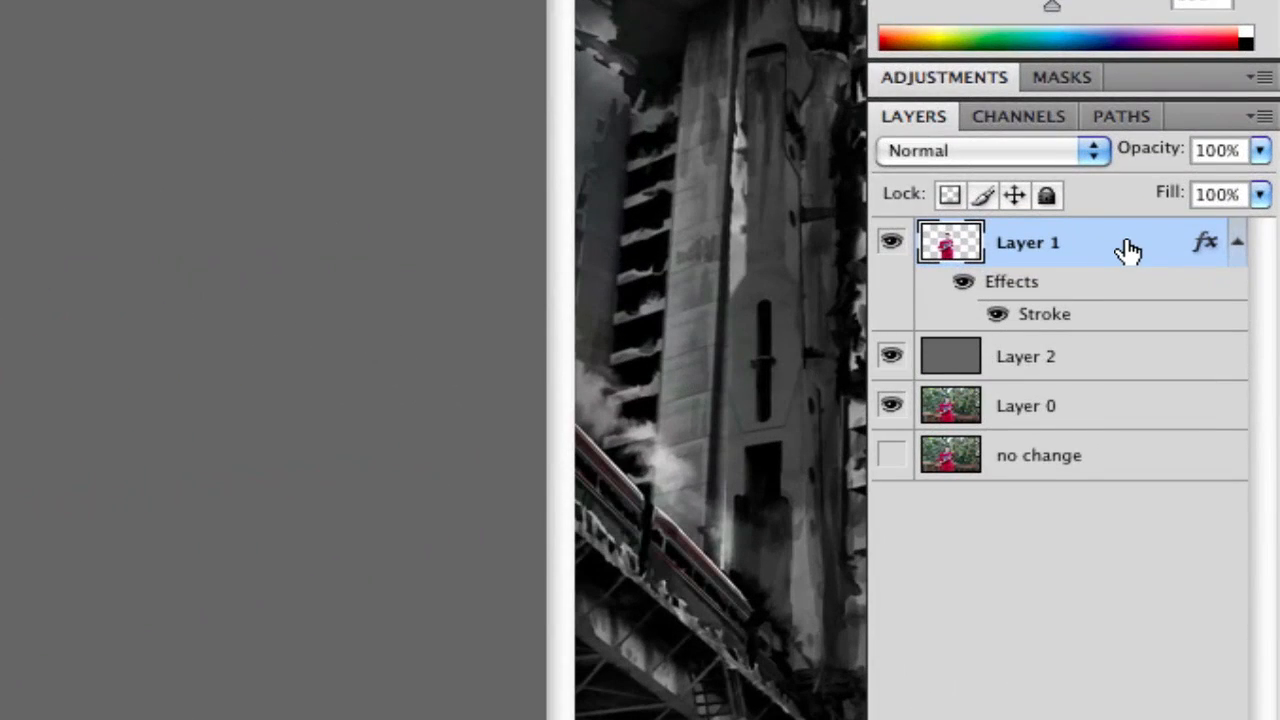
{"action": "double_click", "coordinate": [1150, 259]}
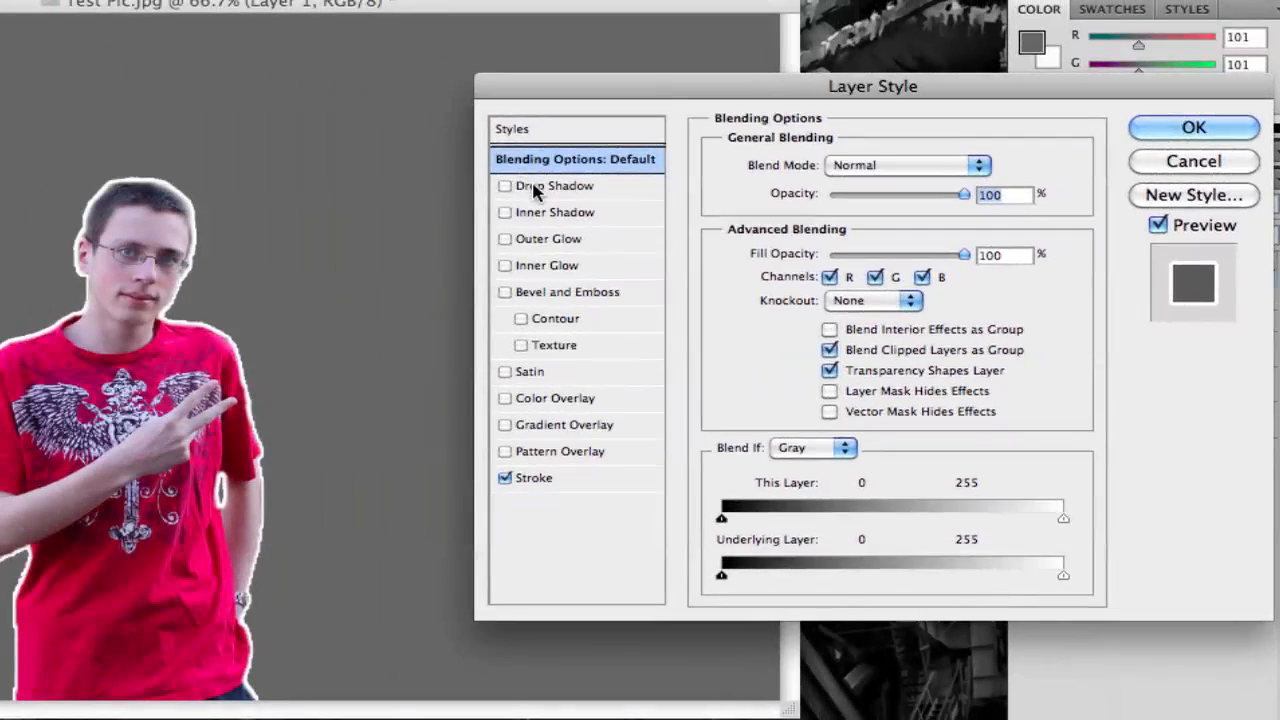
{"action": "left_click", "coordinate": [235, 131]}
{"action": "left_click_drag", "start_coordinate": [801, 268], "coordinate": [818, 270]}
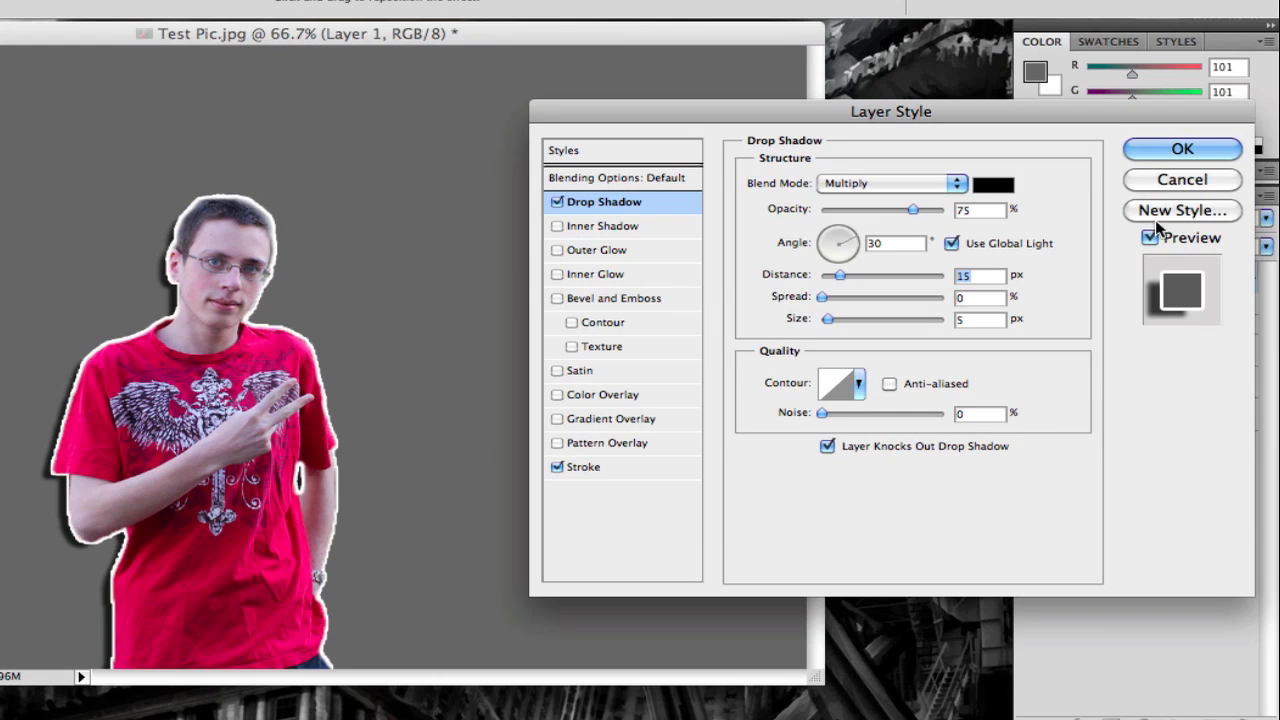
{"action": "left_click", "coordinate": [601, 297]}
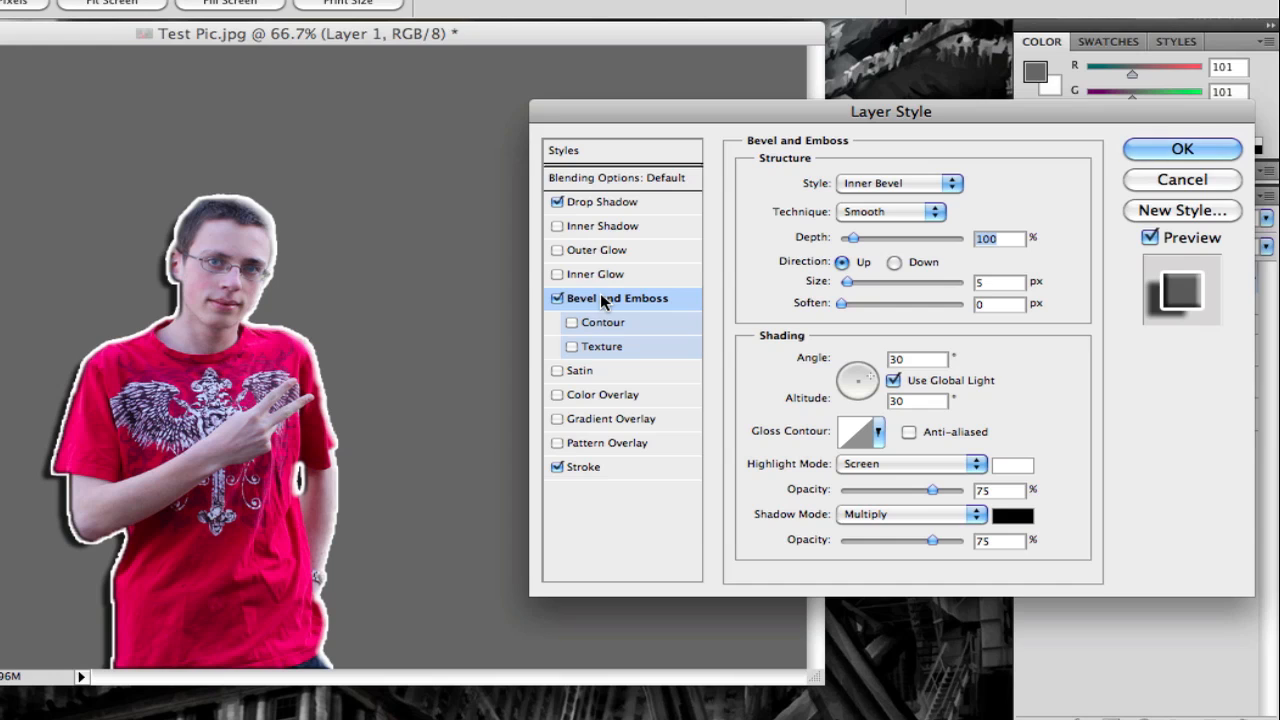
{"action": "left_click", "coordinate": [558, 300]}
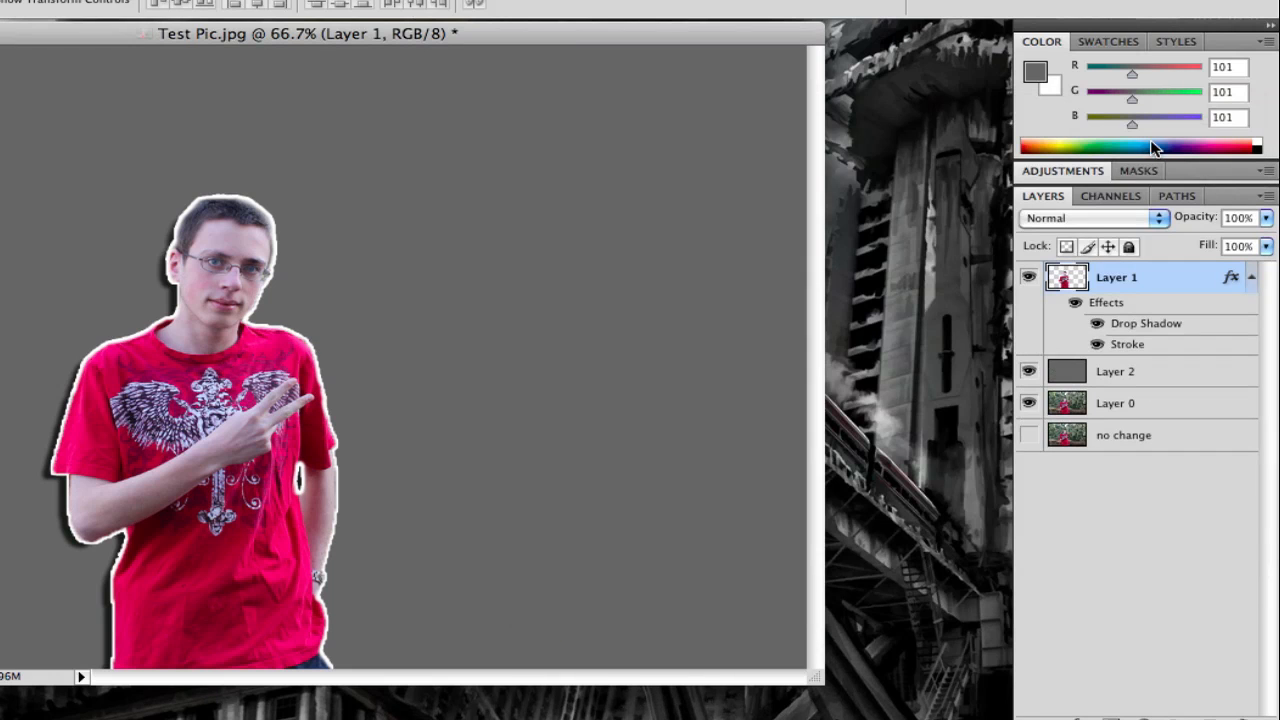
{"action": "left_click", "coordinate": [1180, 149]}
Delete the grey Layer 2, and toggle Layer 1 off and on to compare the styled cutout with the original photo.
{"action": "left_click", "coordinate": [1250, 277]}
{"action": "left_click", "coordinate": [1132, 310]}
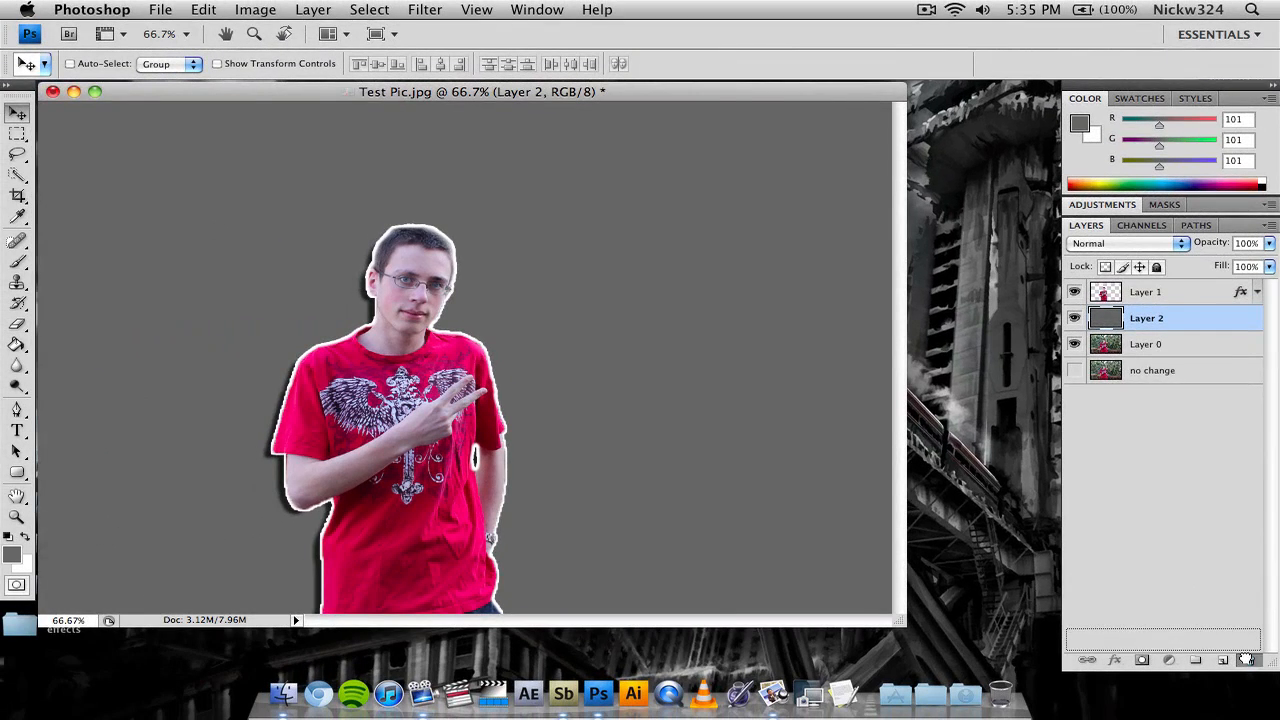
{"action": "key", "text": "Delete"}
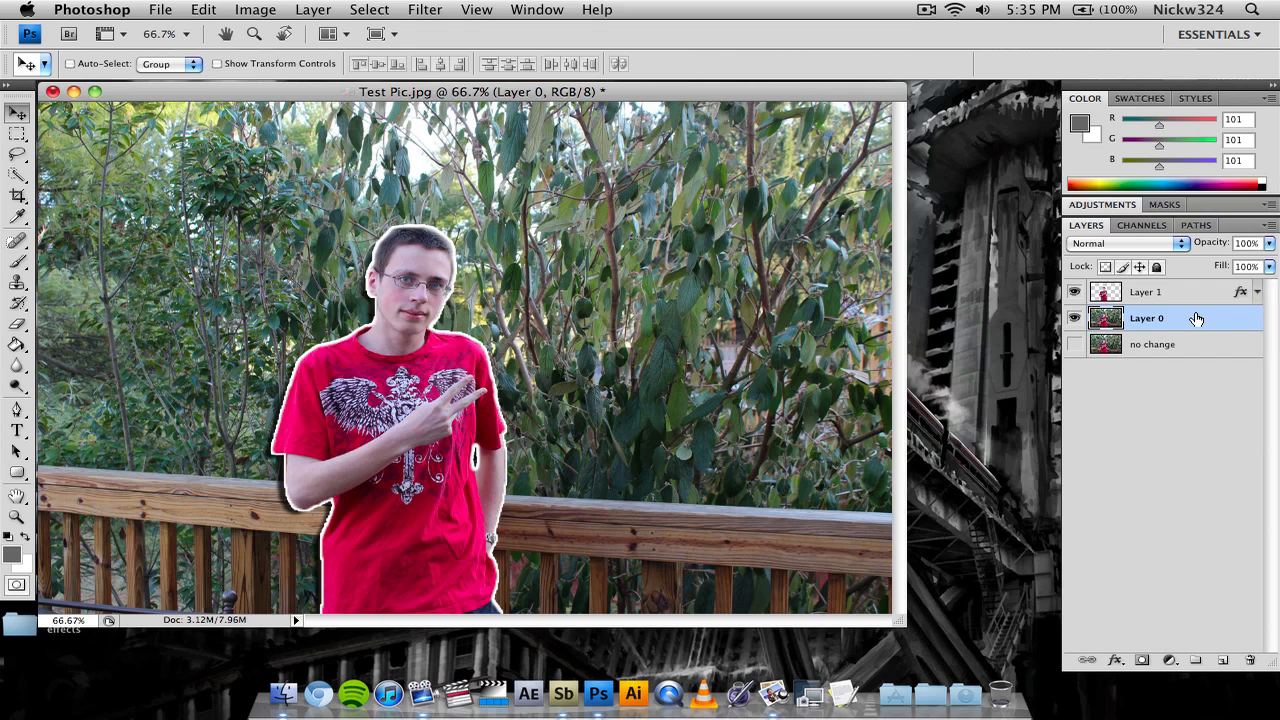
{"action": "left_click", "coordinate": [1075, 292]}
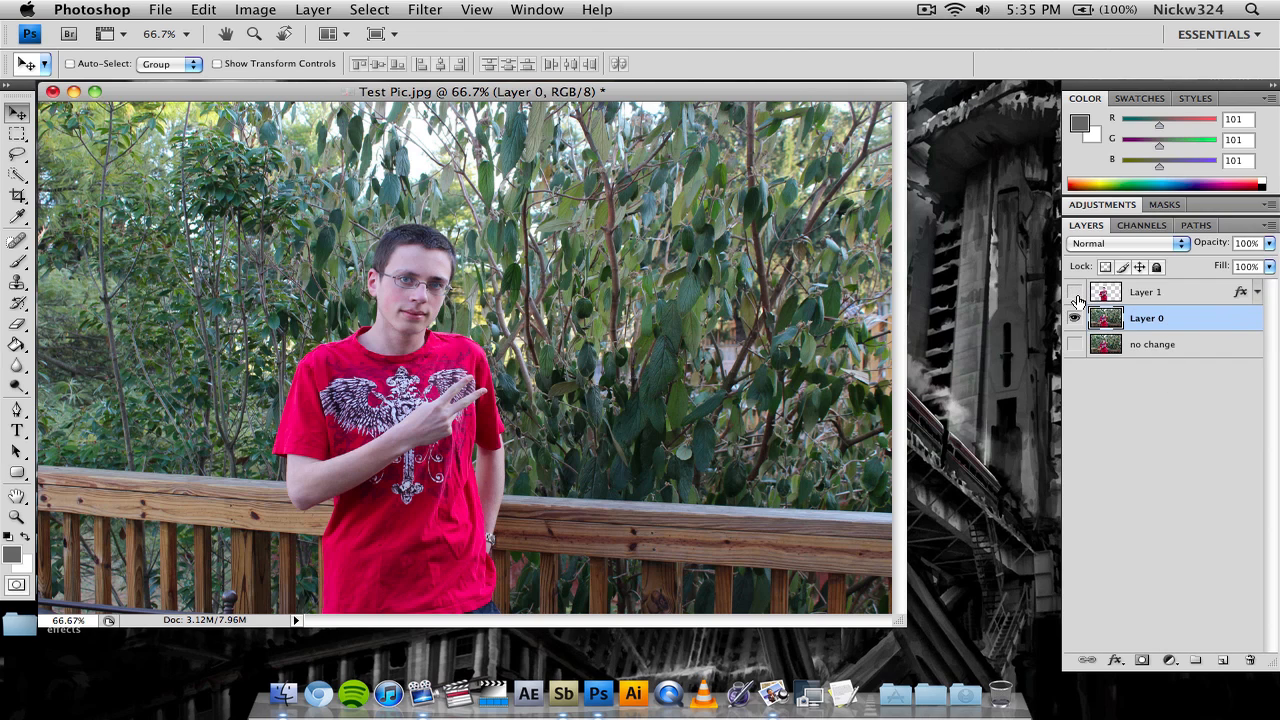
{"action": "left_click", "coordinate": [1075, 293]}
{"action": "left_click", "coordinate": [1075, 293]}
{"action": "left_click", "coordinate": [1075, 292]}
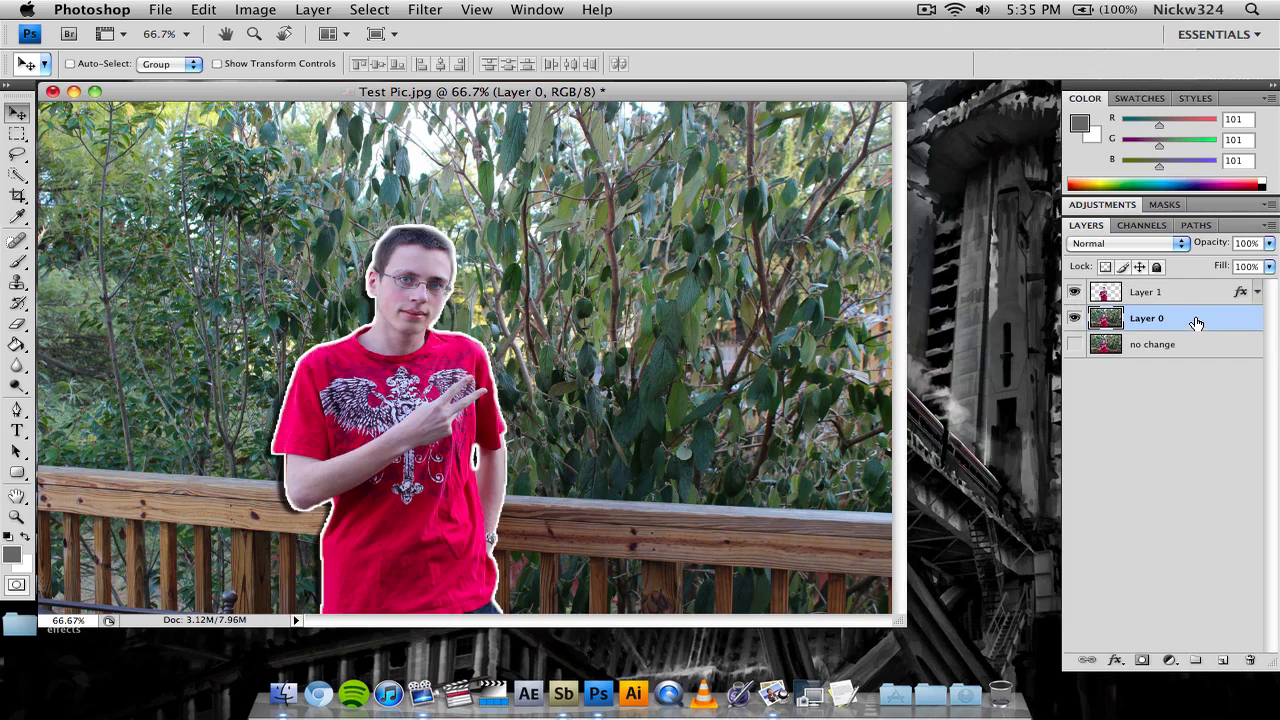
Lower the brightness and slightly raise the contrast of the Layer 0 background with Brightness/Contrast.
{"action": "left_click", "coordinate": [262, 9]}
{"action": "mouse_move", "coordinate": [258, 63]}
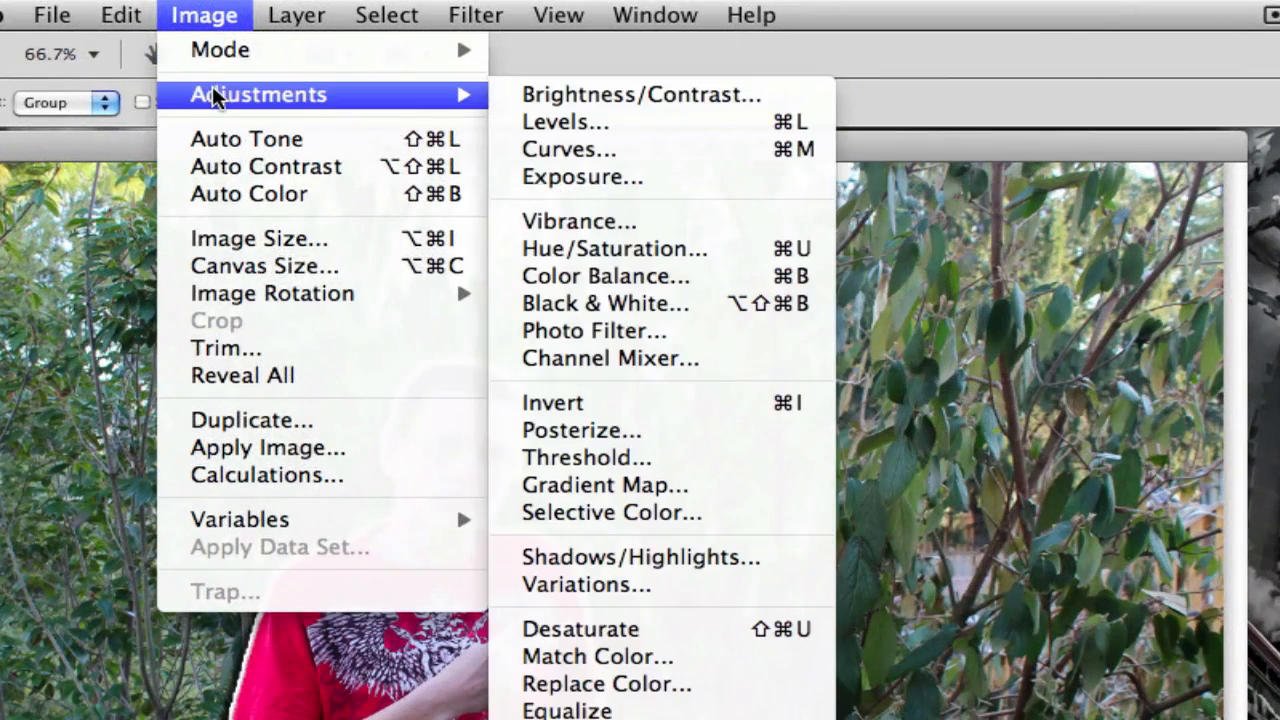
{"action": "left_click", "coordinate": [466, 65]}
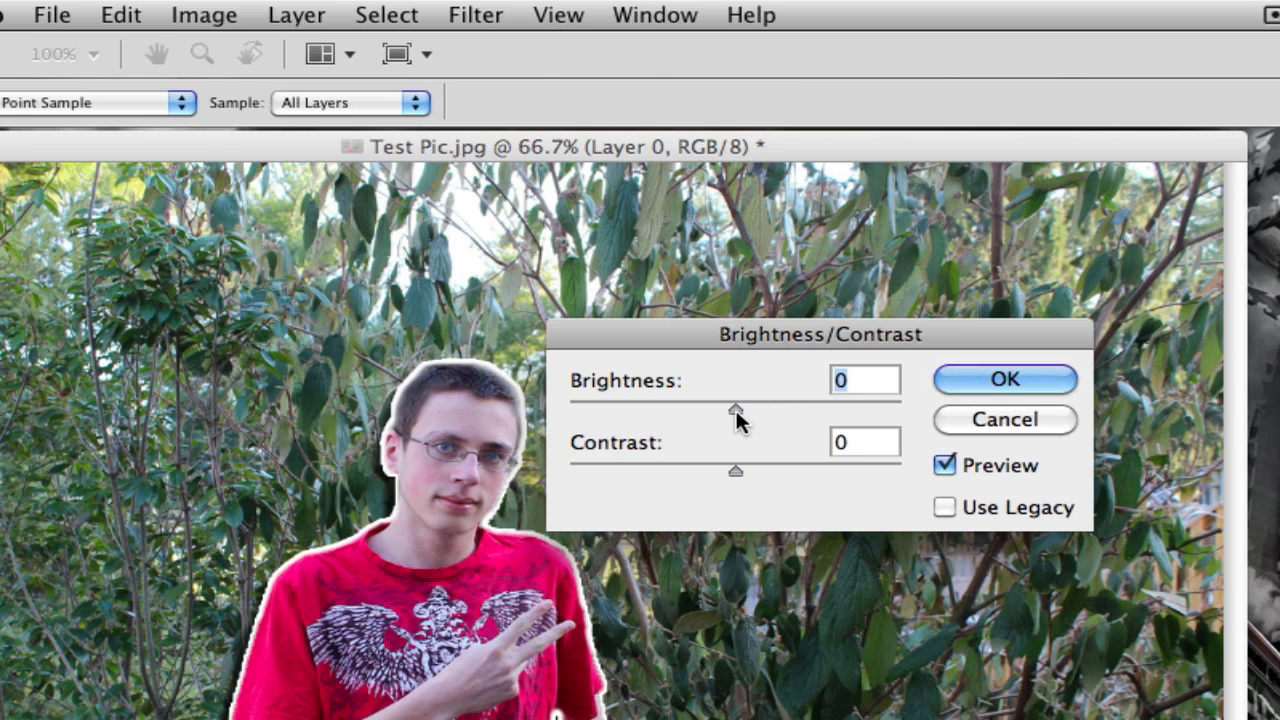
{"action": "left_click_drag", "start_coordinate": [735, 412], "coordinate": [709, 414]}
{"action": "left_click_drag", "start_coordinate": [740, 471], "coordinate": [750, 472]}
{"action": "left_click", "coordinate": [995, 379]}
{"action": "key", "text": "v"}
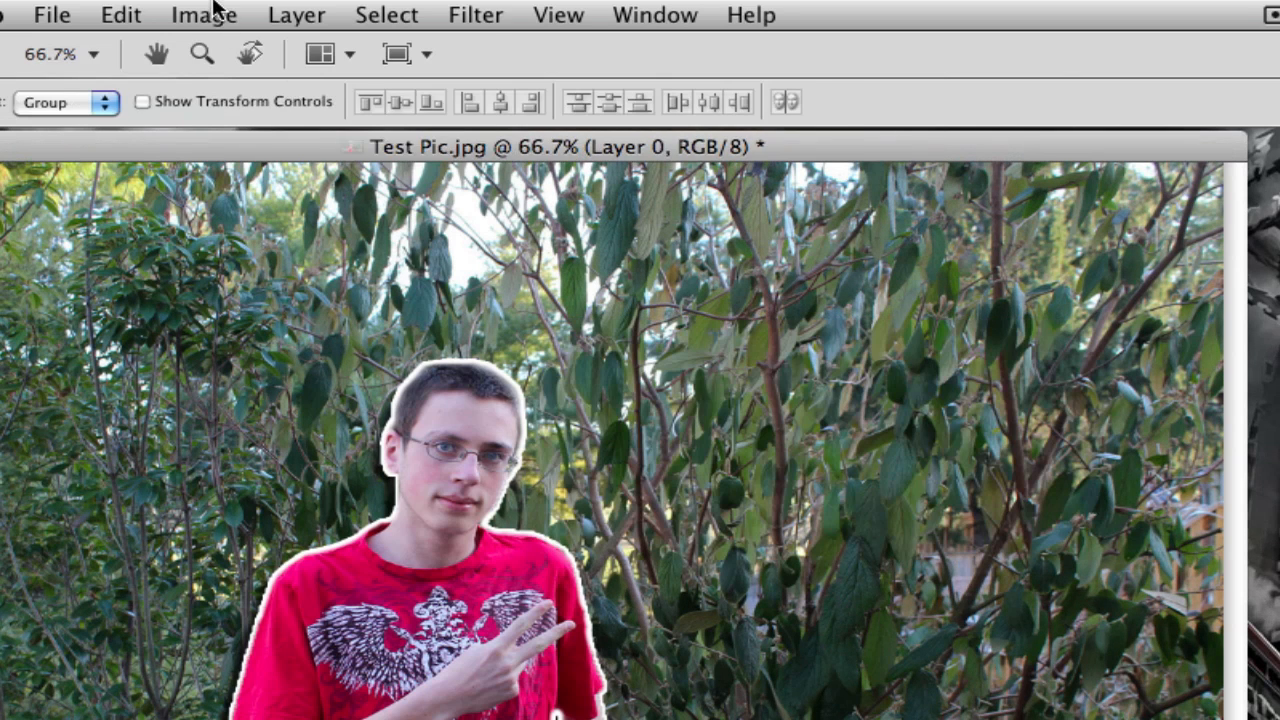
Shift the midtones of the Layer 0 background toward cyan with Color Balance.
{"action": "left_click", "coordinate": [212, 14]}
{"action": "mouse_move", "coordinate": [248, 100]}
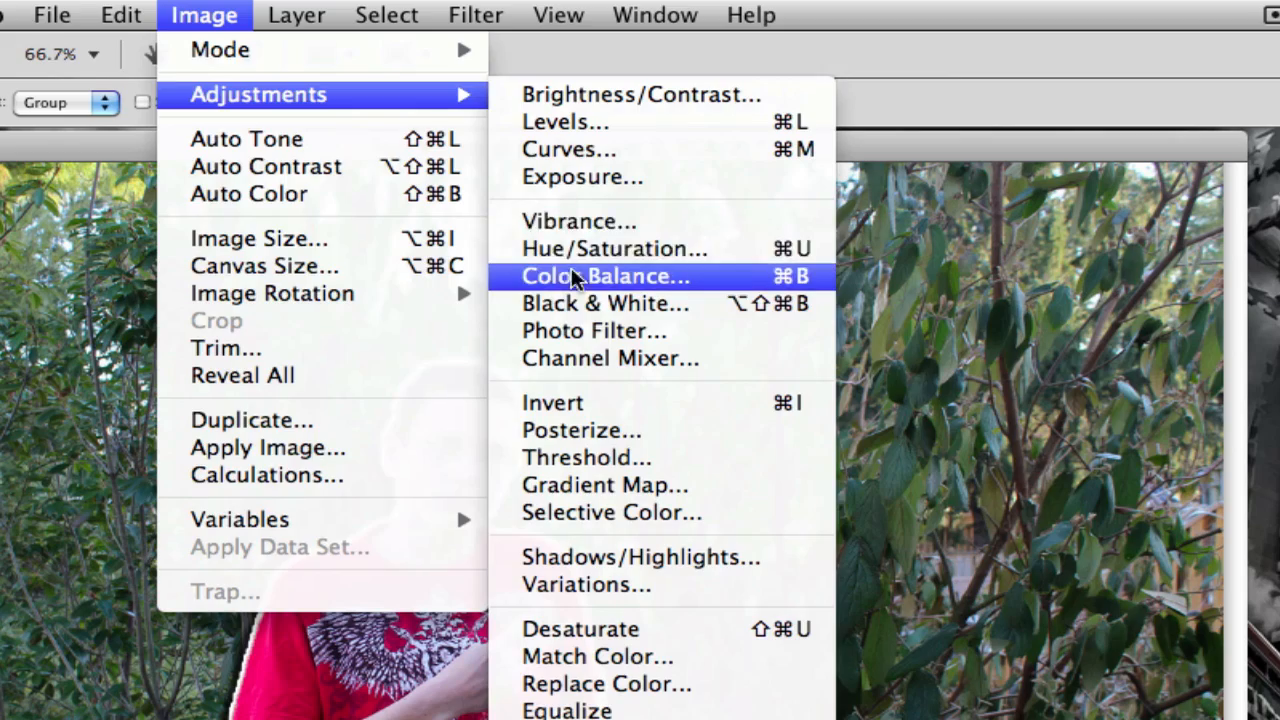
{"action": "left_click", "coordinate": [574, 277]}
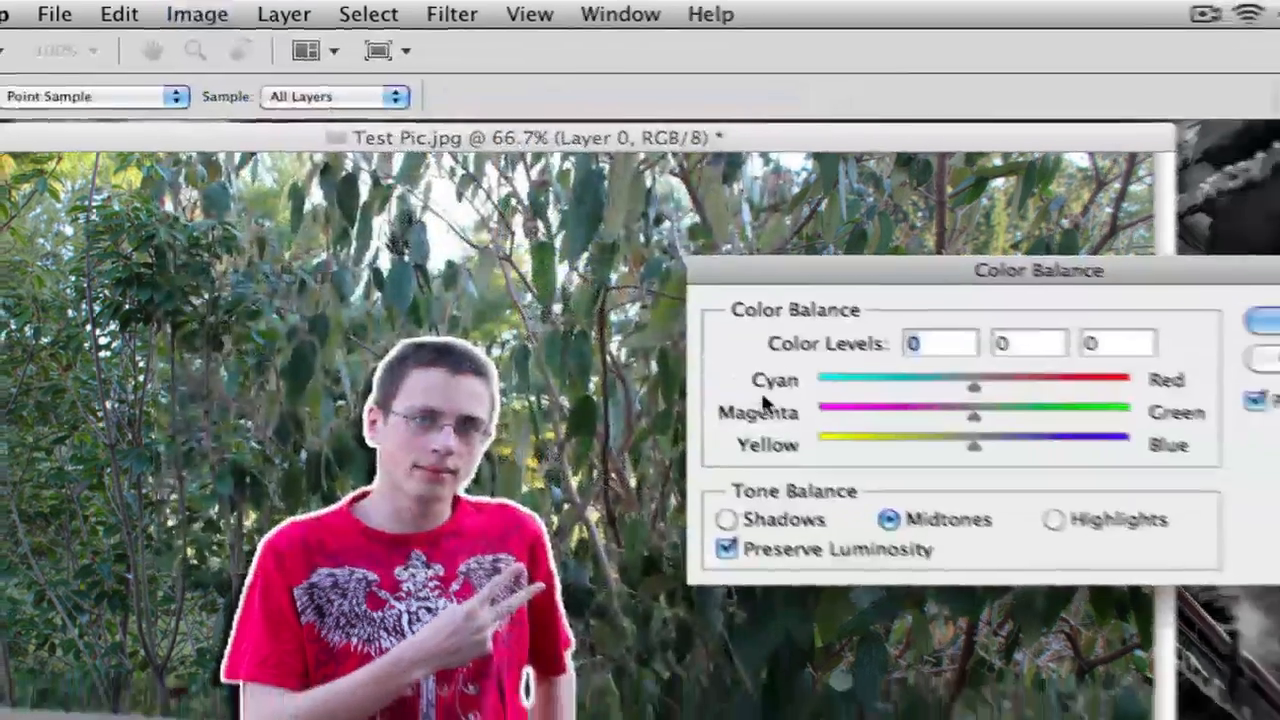
{"action": "left_click_drag", "start_coordinate": [969, 391], "coordinate": [947, 392]}
{"action": "left_click_drag", "start_coordinate": [858, 350], "coordinate": [922, 405]}
{"action": "left_click", "coordinate": [1188, 288]}
{"action": "key", "text": "v"}
Adjust the Layer 0 background with Hue/Saturation to hue +13, saturation -36 and lightness -10.
{"action": "left_click", "coordinate": [198, 14]}
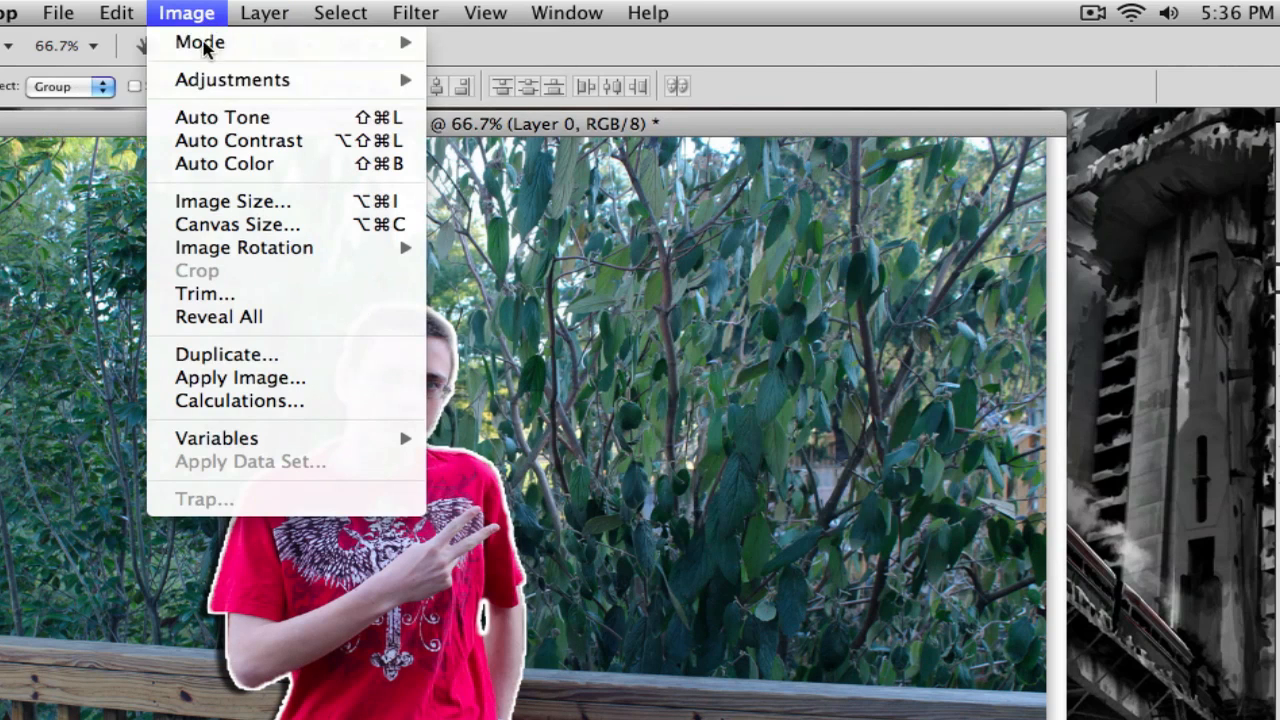
{"action": "mouse_move", "coordinate": [271, 80]}
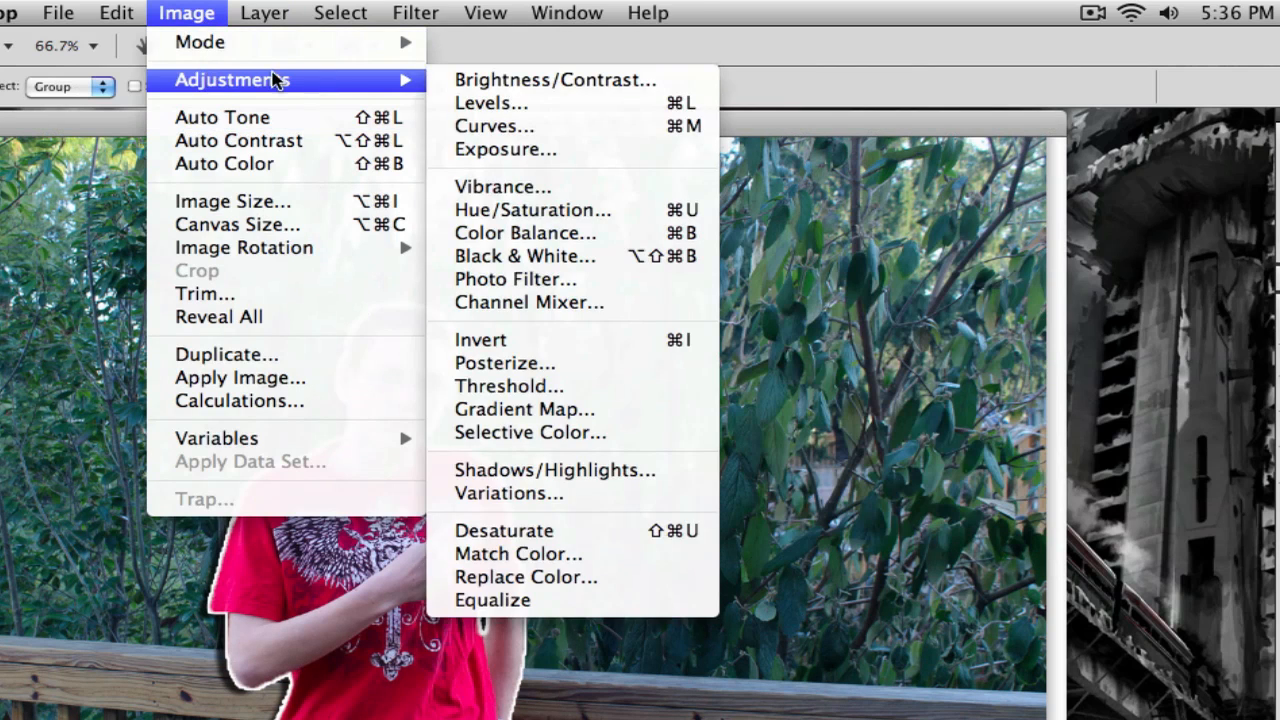
{"action": "left_click", "coordinate": [590, 220]}
{"action": "left_click_drag", "start_coordinate": [820, 389], "coordinate": [836, 392]}
{"action": "left_click_drag", "start_coordinate": [817, 460], "coordinate": [767, 458]}
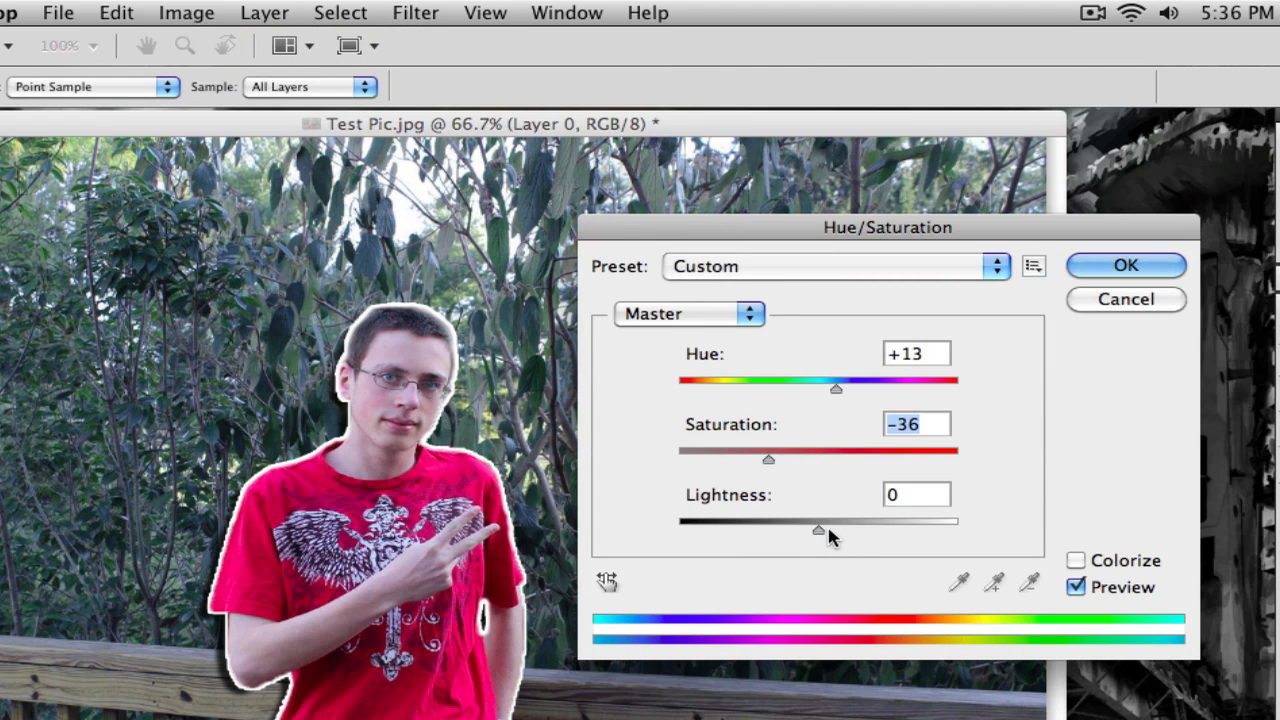
{"action": "left_click_drag", "start_coordinate": [808, 530], "coordinate": [804, 530]}
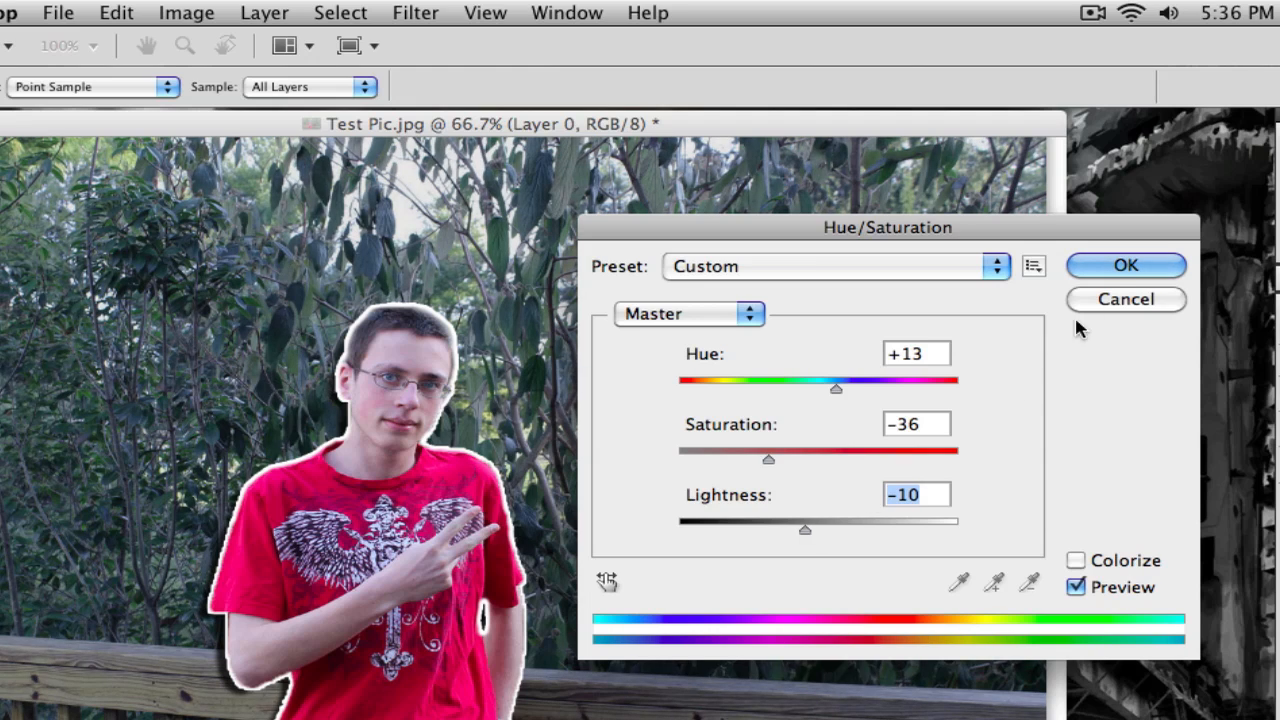
{"action": "left_click", "coordinate": [1114, 266]}
Tint the Layer 0 background with a Photo Filter using Cooling Filter (82) at a density below the default 25%.
{"action": "left_click", "coordinate": [165, 8]}
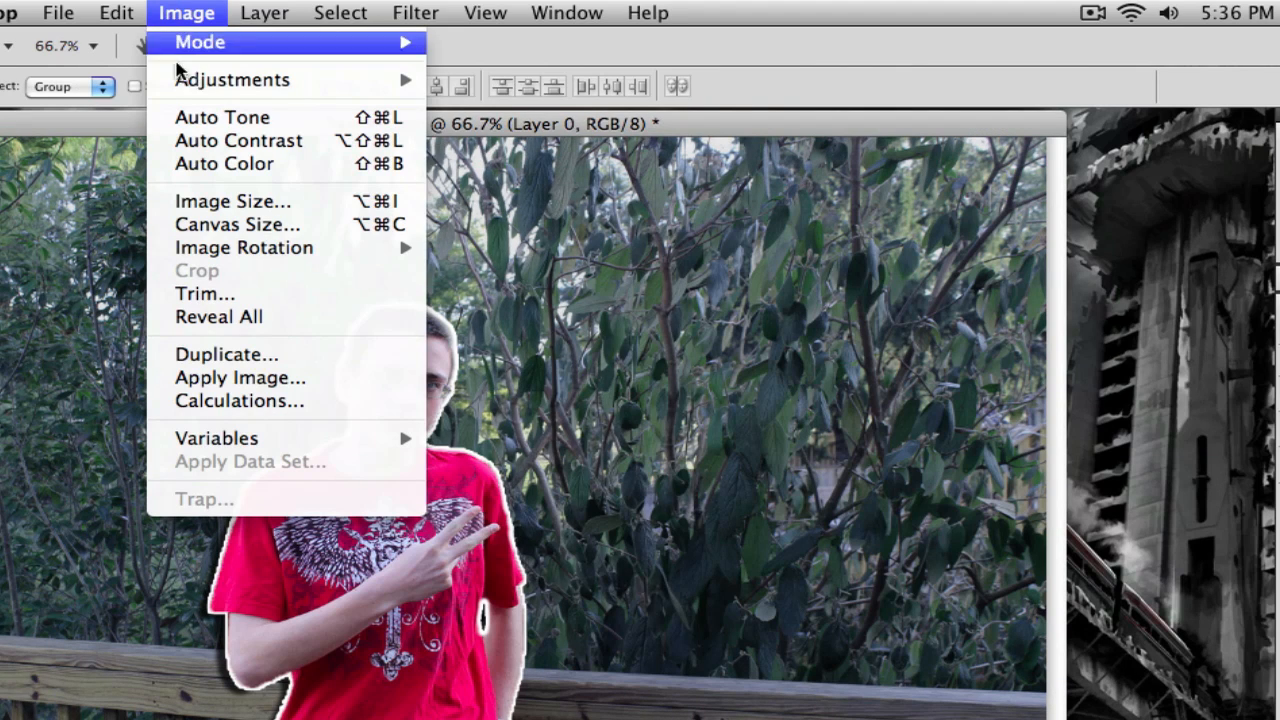
{"action": "mouse_move", "coordinate": [230, 79]}
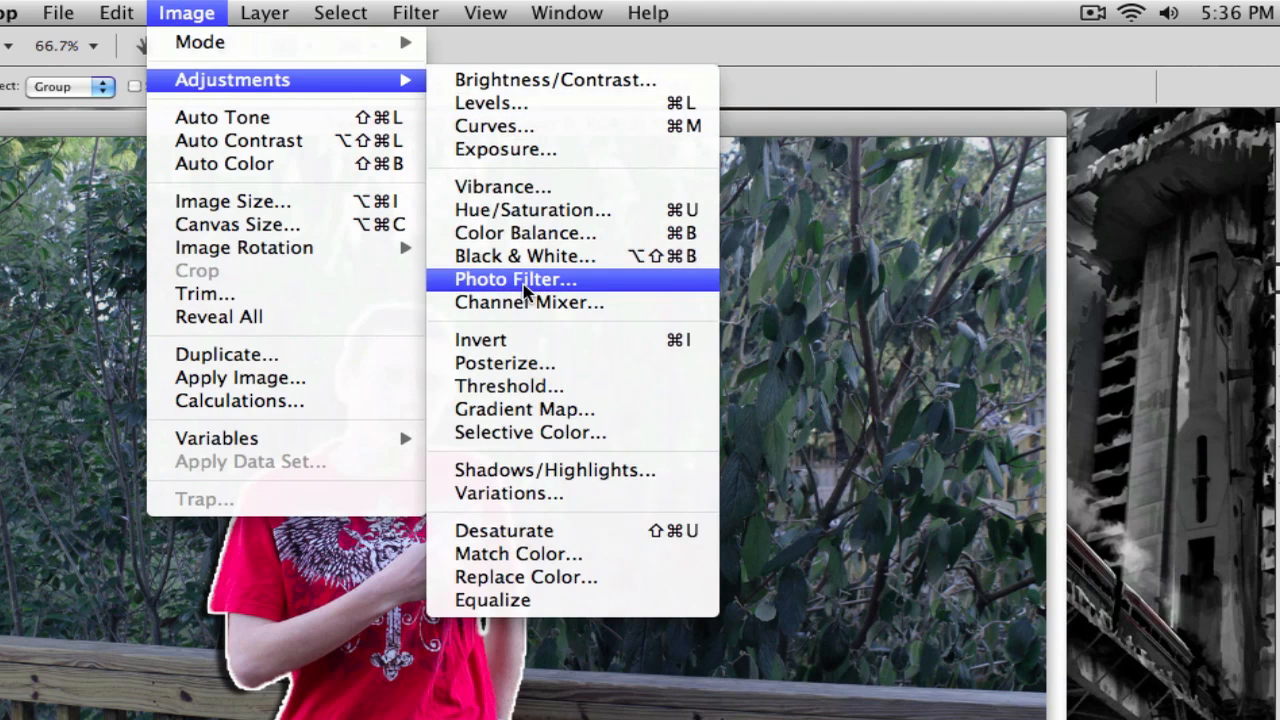
{"action": "left_click", "coordinate": [526, 279]}
{"action": "left_click", "coordinate": [700, 648]}
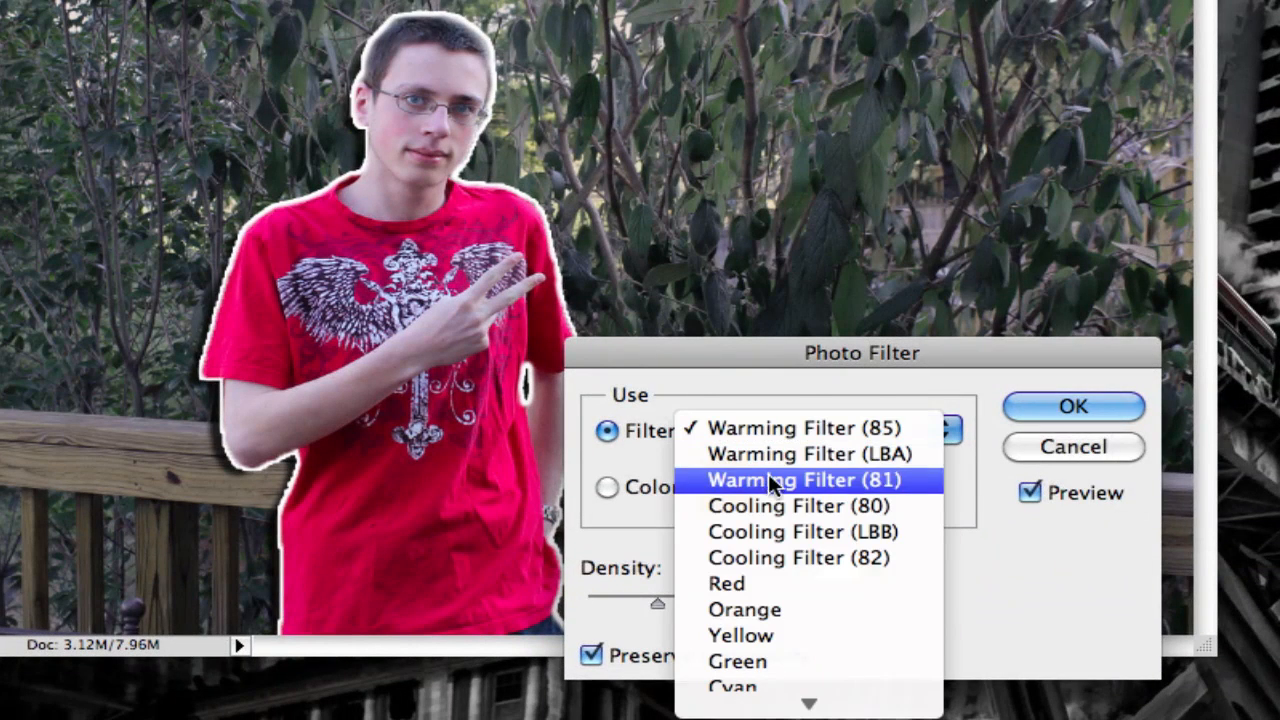
{"action": "left_click", "coordinate": [780, 557]}
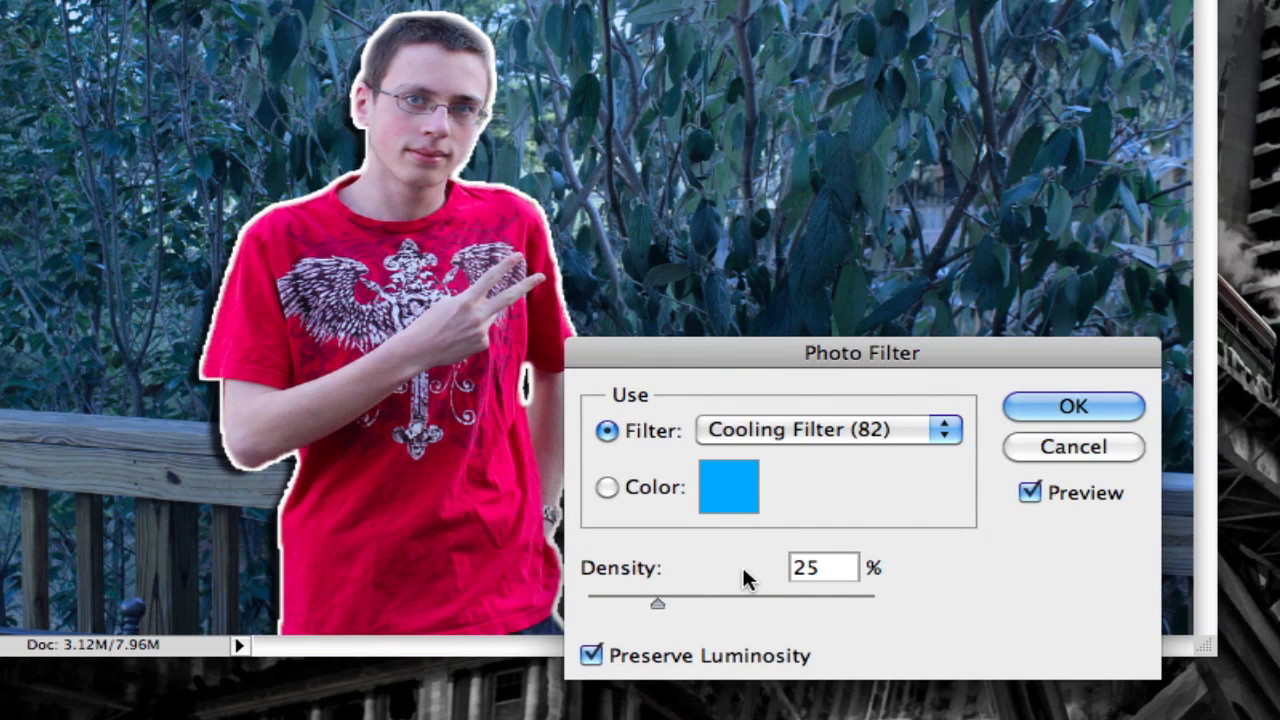
{"action": "left_click_drag", "start_coordinate": [650, 603], "coordinate": [626, 598]}
{"action": "left_click", "coordinate": [1125, 413]}
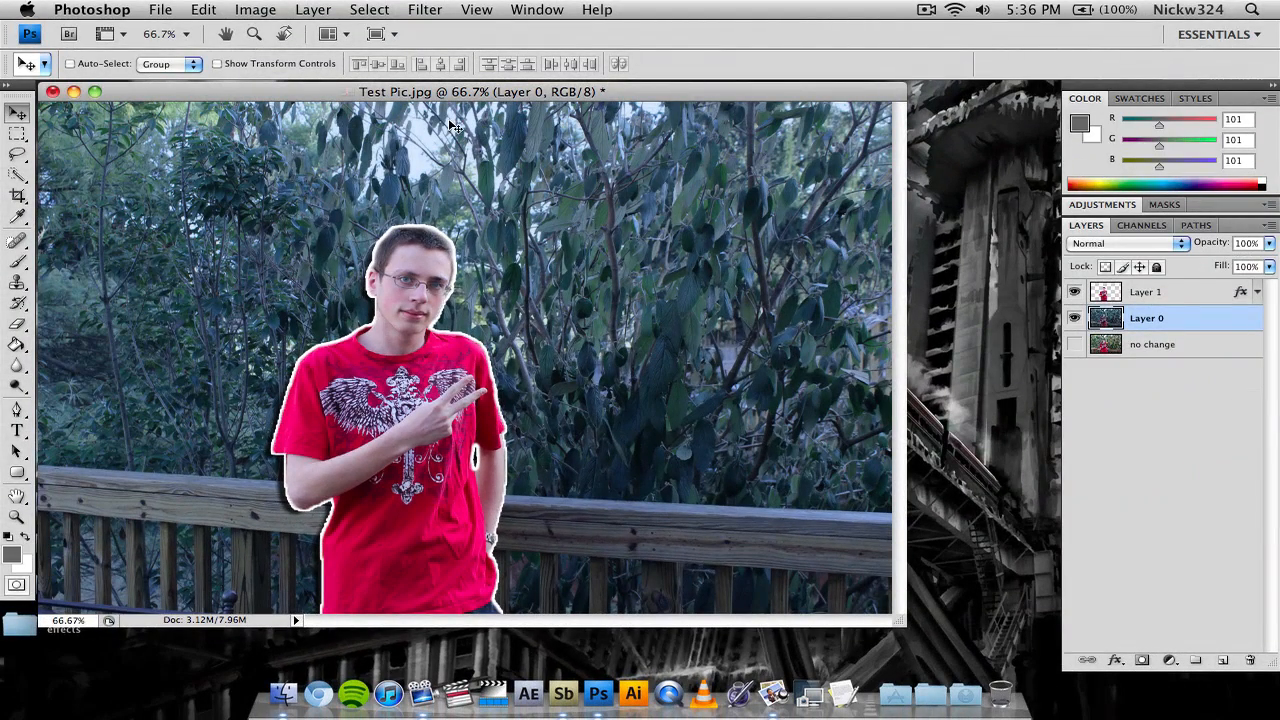
Blur the Layer 0 background with a Gaussian Blur of 3.0 pixels radius.
{"action": "left_click", "coordinate": [424, 9]}
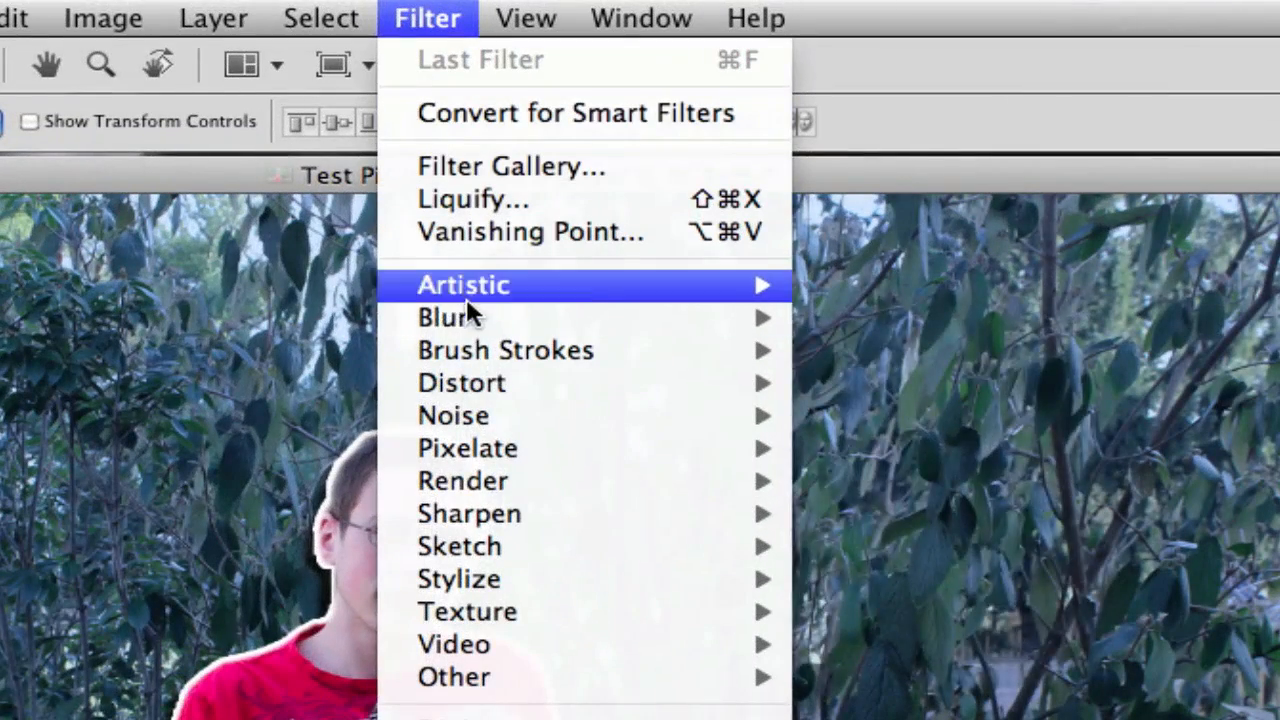
{"action": "mouse_move", "coordinate": [500, 166]}
{"action": "left_click", "coordinate": [951, 446]}
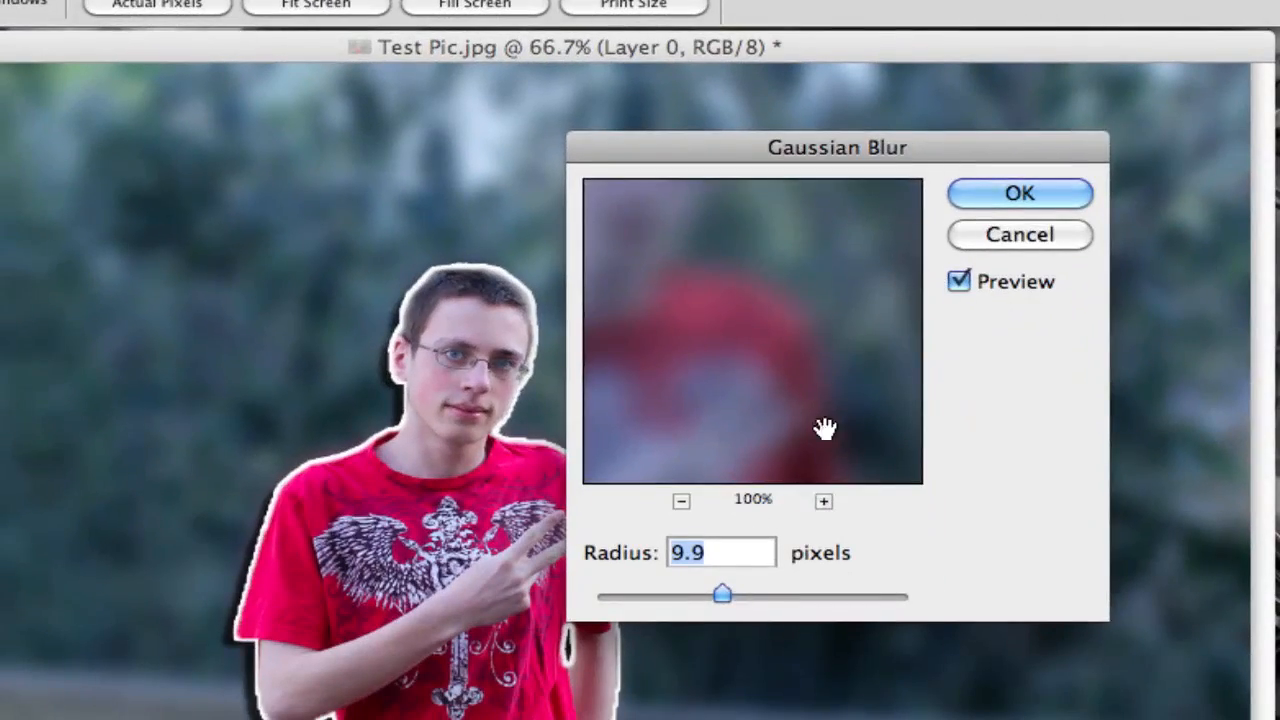
{"action": "left_click_drag", "start_coordinate": [722, 597], "coordinate": [646, 600]}
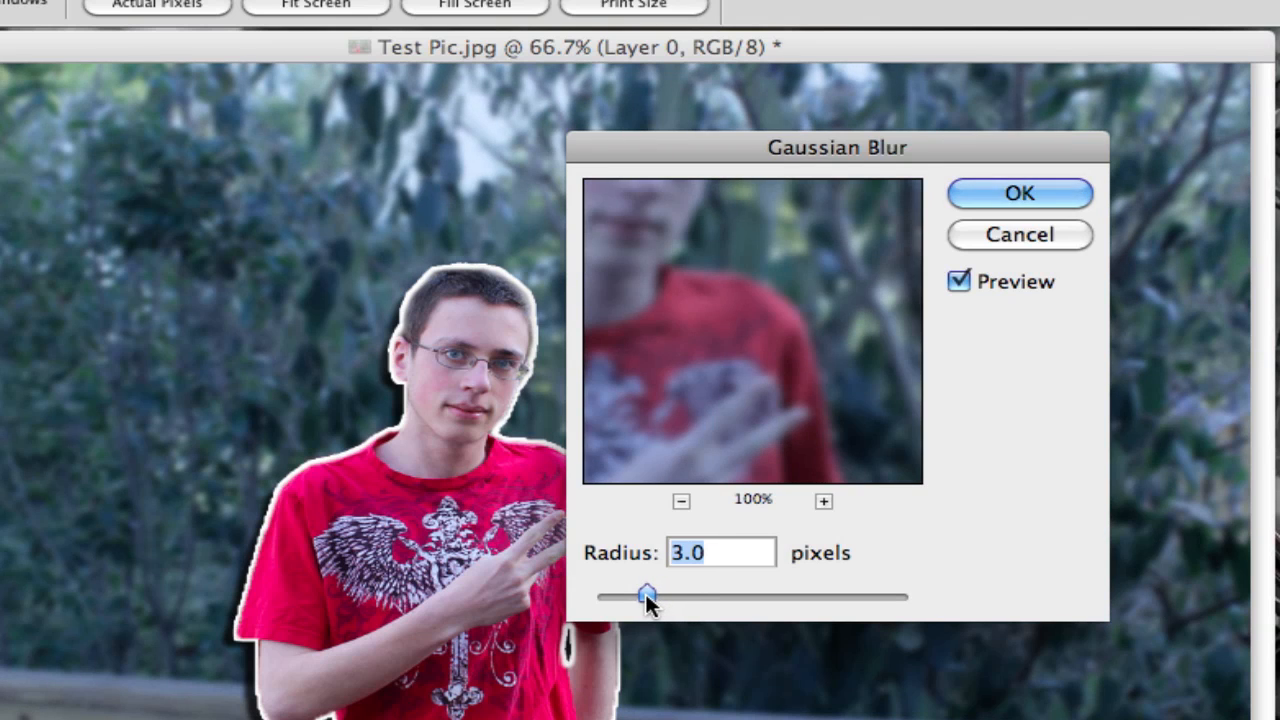
{"action": "left_click", "coordinate": [1045, 191]}
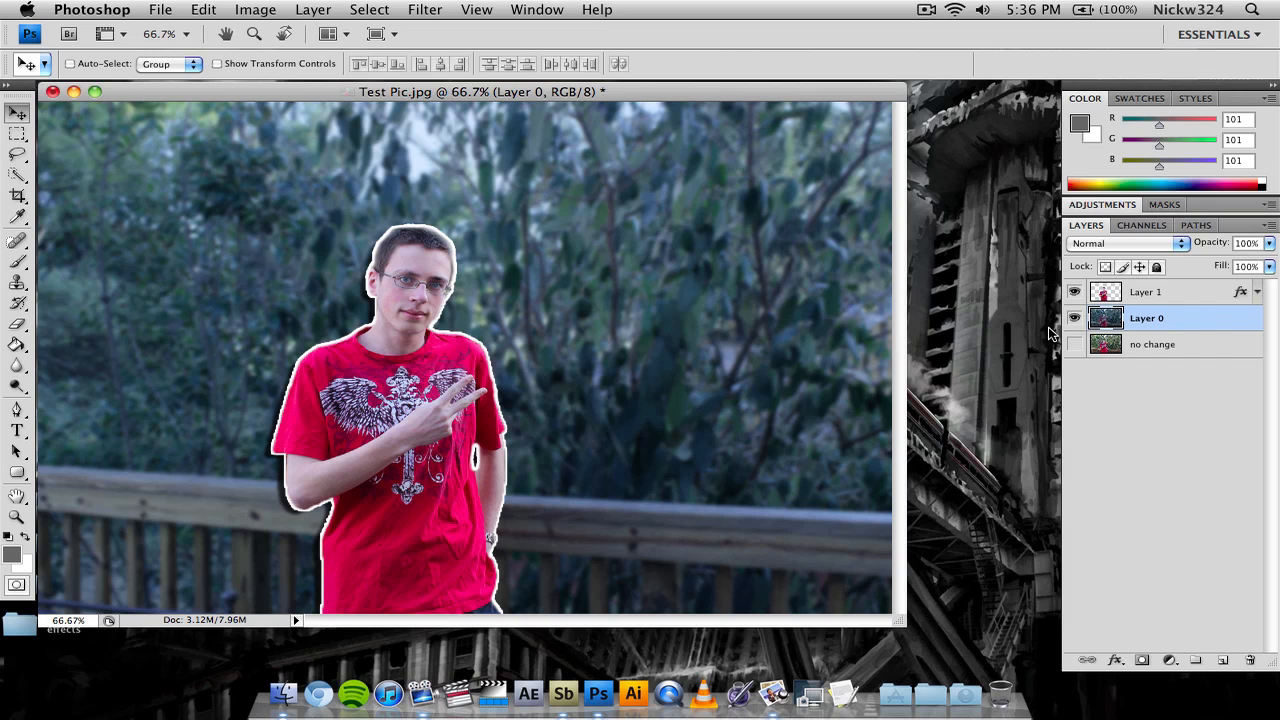
Merge Layer 1 and Layer 0 into a single layer.
{"action": "left_click", "coordinate": [1185, 296], "text": "shift"}
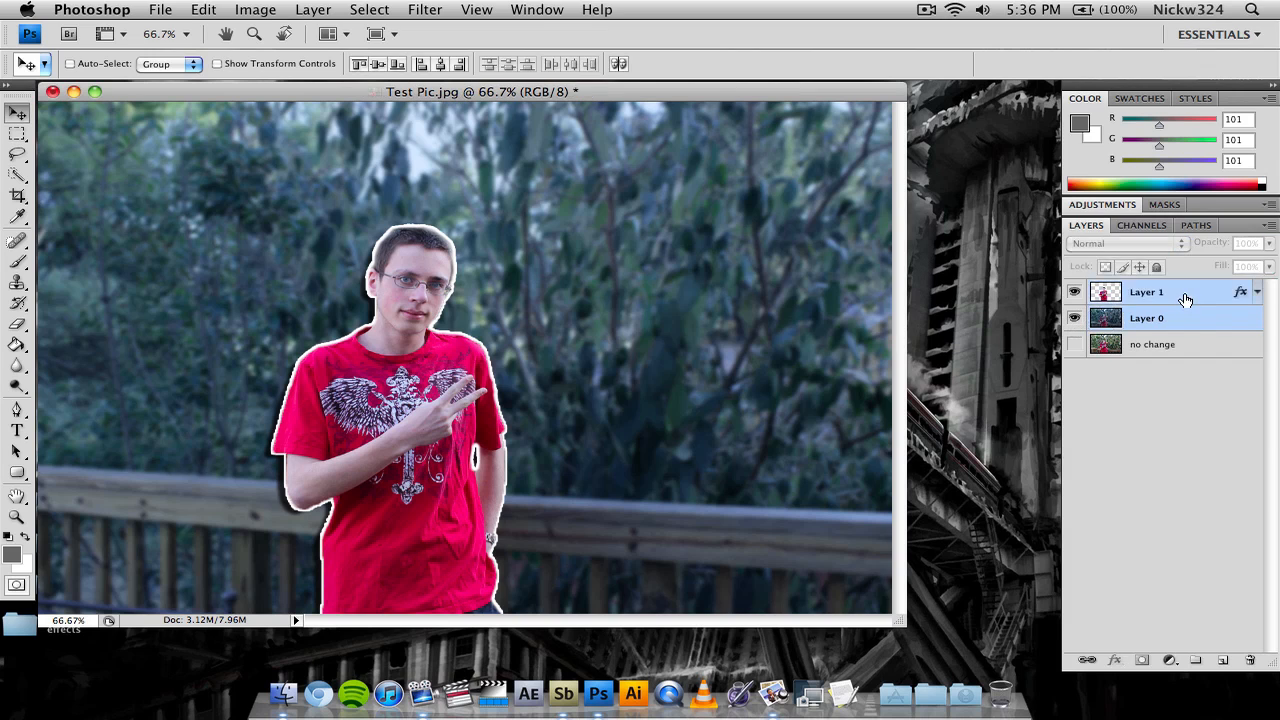
{"action": "right_click", "coordinate": [1186, 297]}
{"action": "left_click", "coordinate": [1189, 625]}
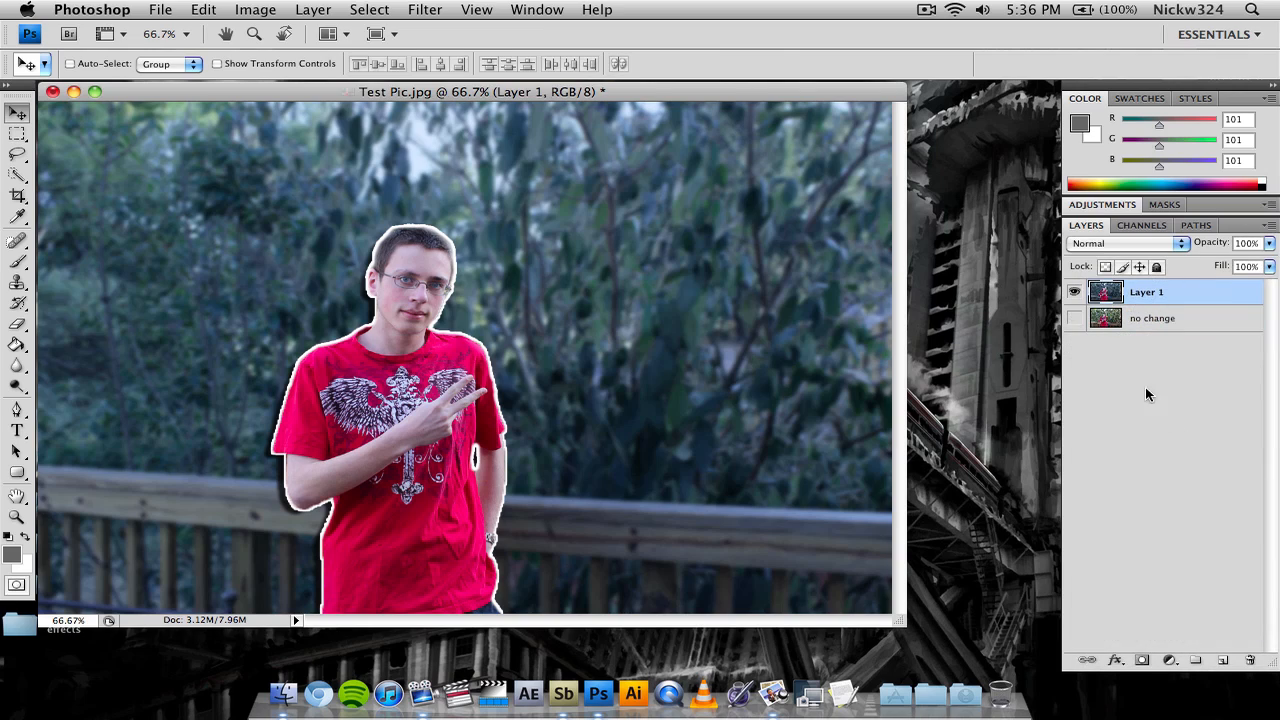
Toggle the merged layer's visibility over the "no change" layer to compare the finished effect with the original photo.
{"action": "left_click", "coordinate": [1074, 291]}
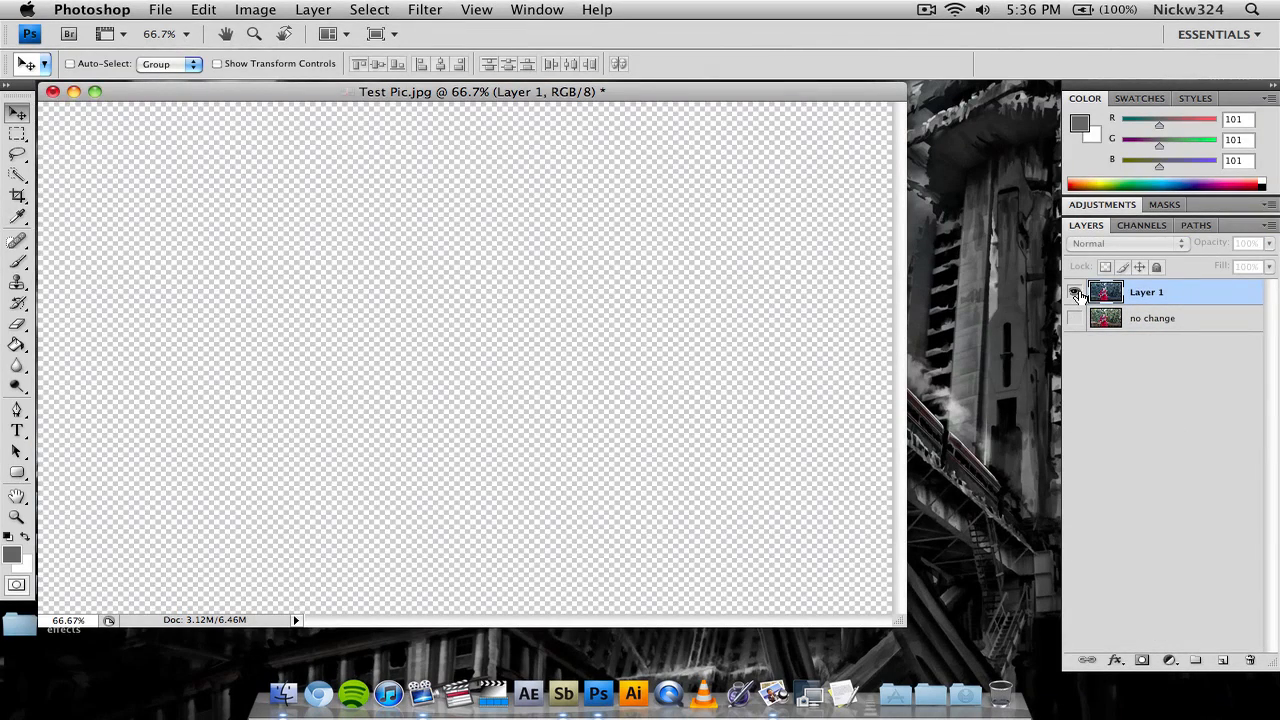
{"action": "left_click", "coordinate": [1074, 291]}
{"action": "left_click", "coordinate": [1075, 292]}
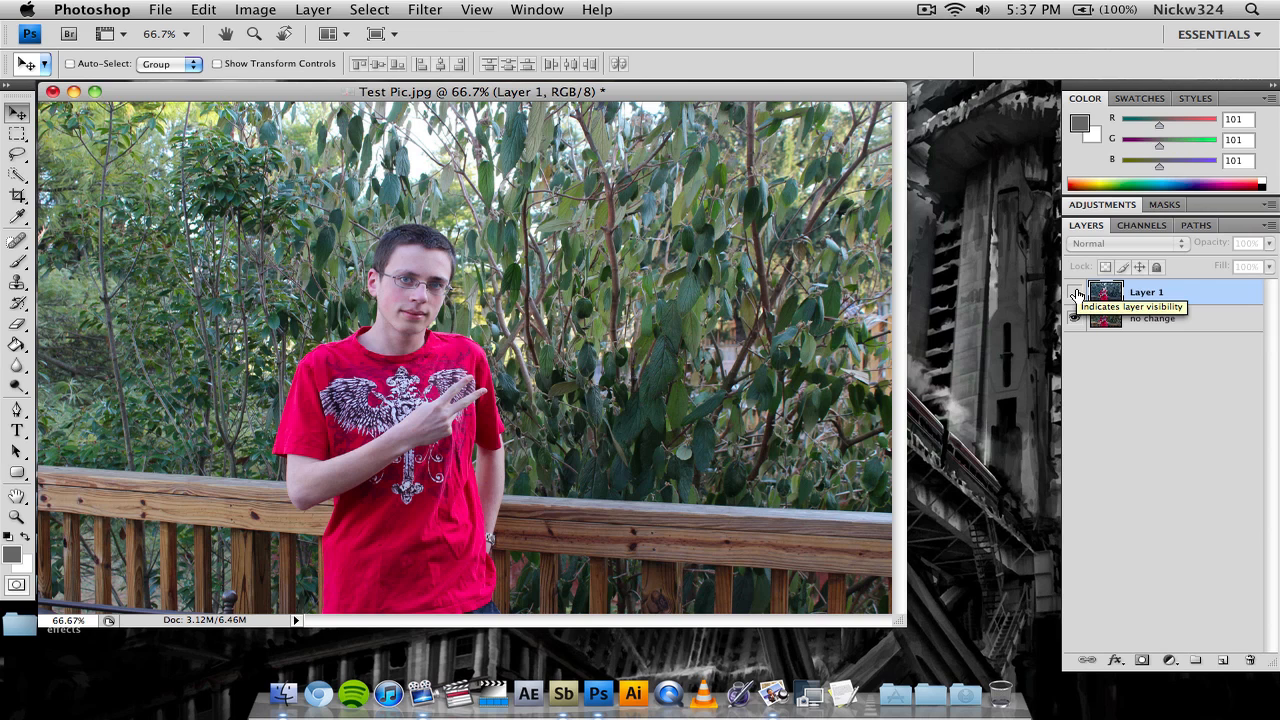
{"action": "left_click", "coordinate": [1075, 292]}
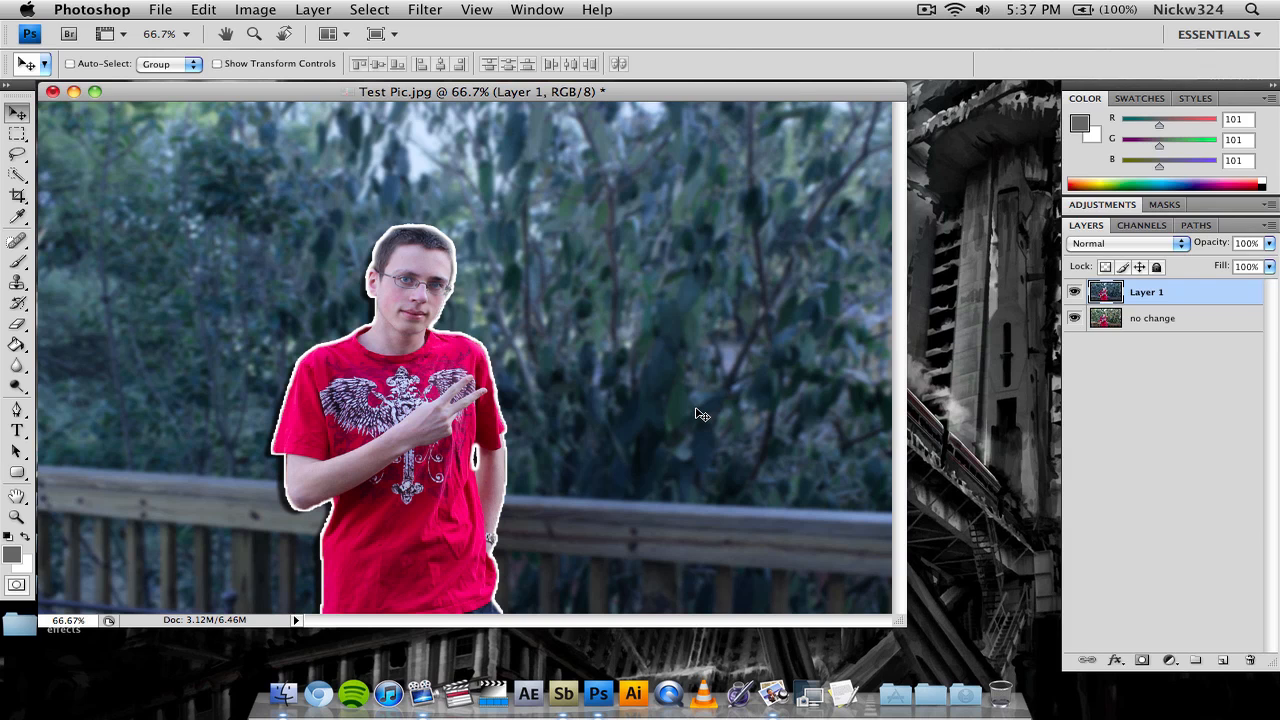
Undo the merge of Layer 1 and Layer 0, and deselect all layers.
{"action": "key", "text": "super+z"}
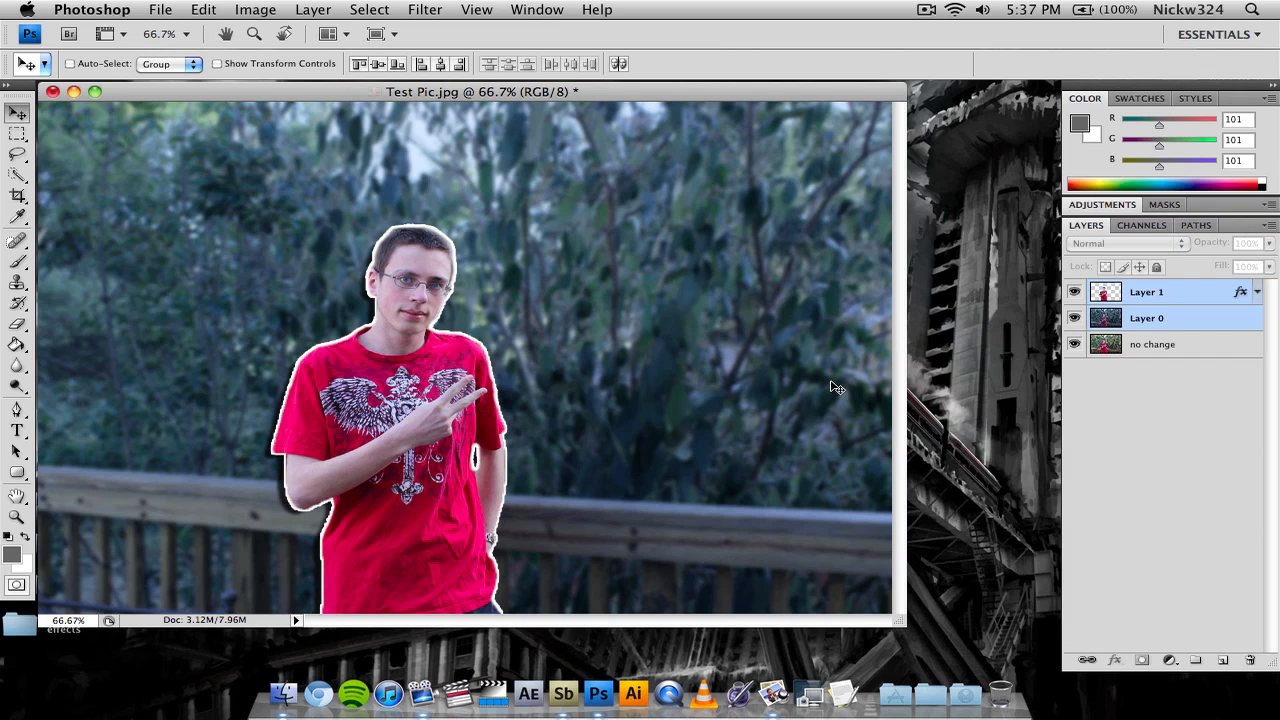
{"action": "left_click", "coordinate": [1146, 462]}
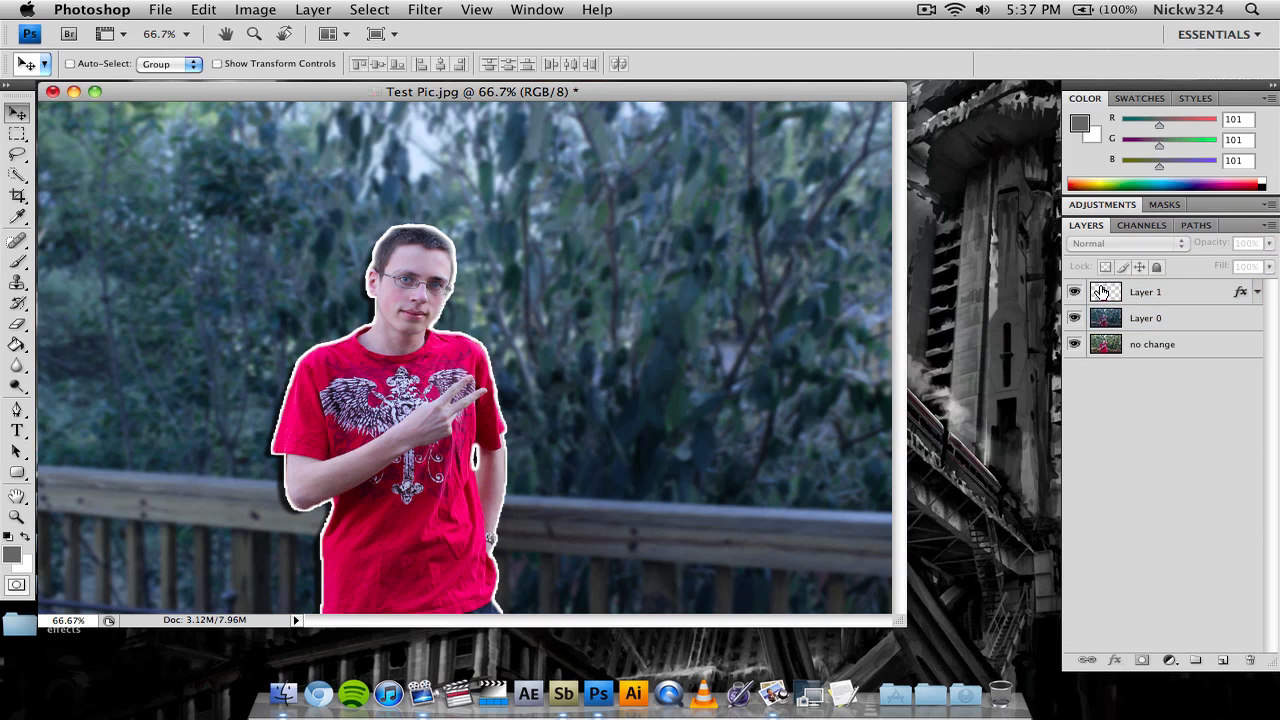
Hide Layer 0 and "no change" to view the cutout alone, restore Layer 0, and toggle Layer 1 off and on to inspect the background.
{"action": "left_click", "coordinate": [1074, 318]}
{"action": "left_click", "coordinate": [1074, 344]}
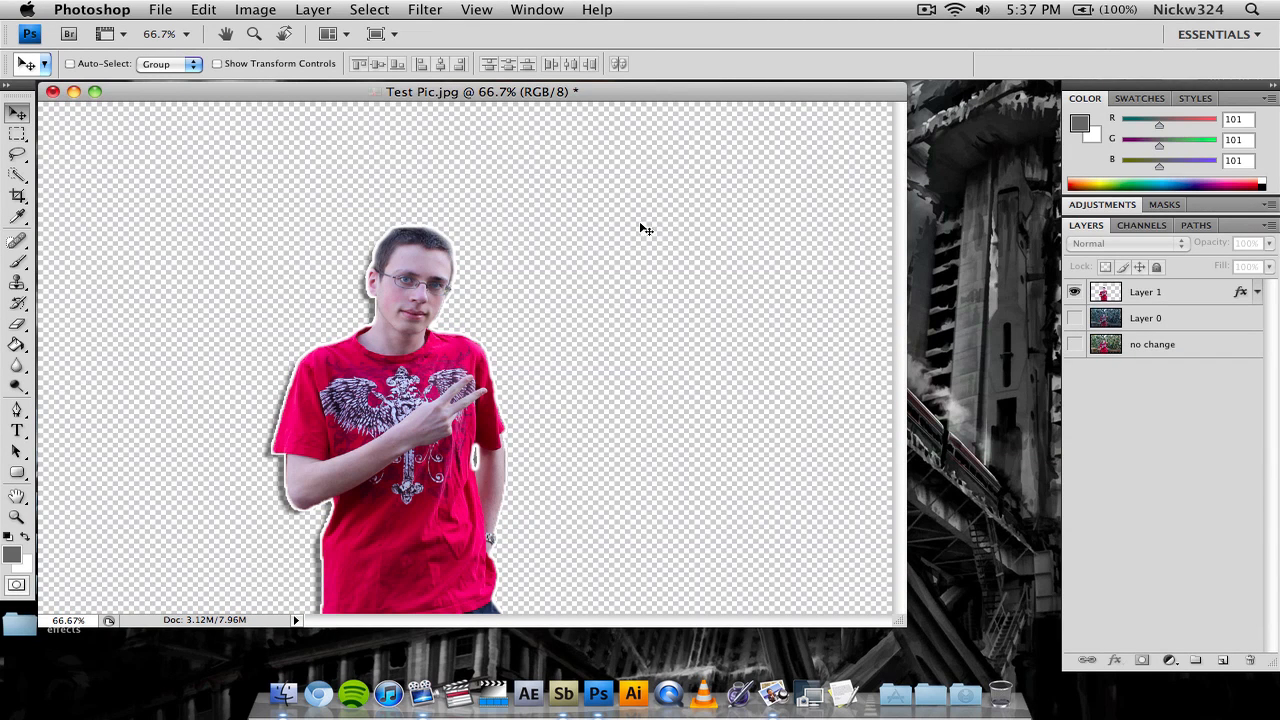
{"action": "left_click", "coordinate": [1058, 296]}
{"action": "key", "text": "super+Tab"}
{"action": "left_click", "coordinate": [1074, 318]}
{"action": "left_click", "coordinate": [1075, 292]}
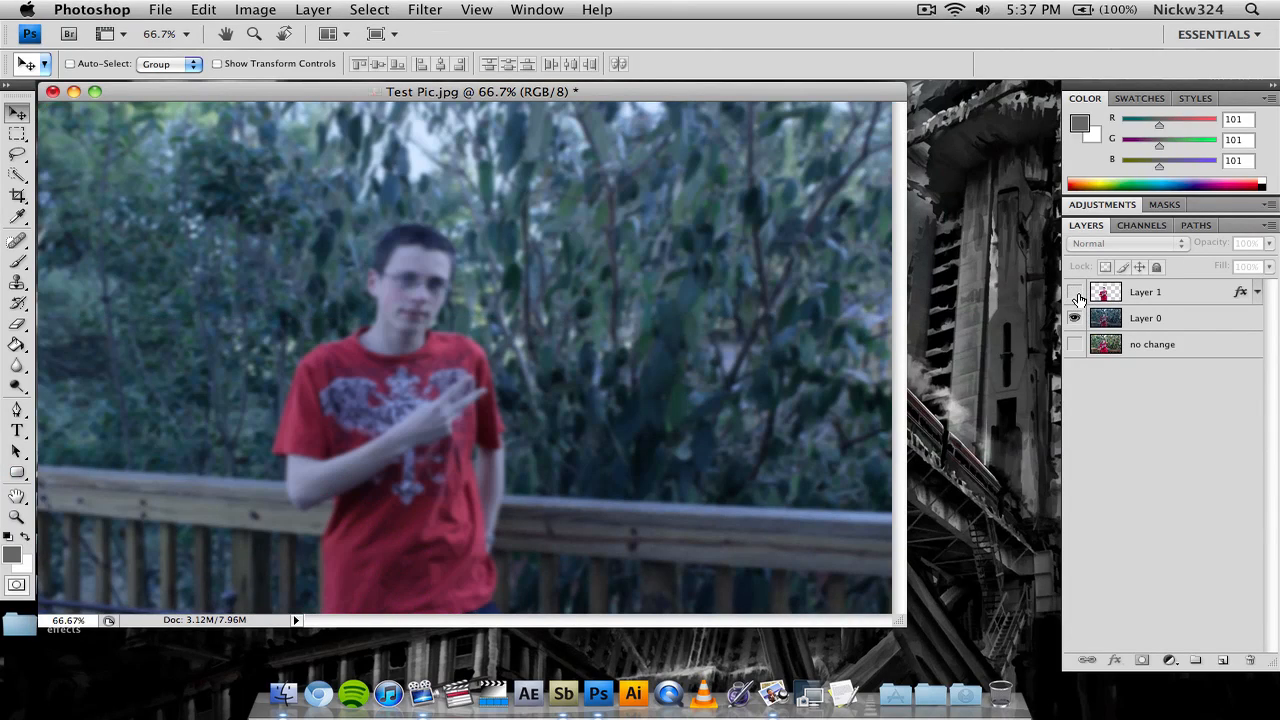
{"action": "left_click", "coordinate": [1075, 292]}
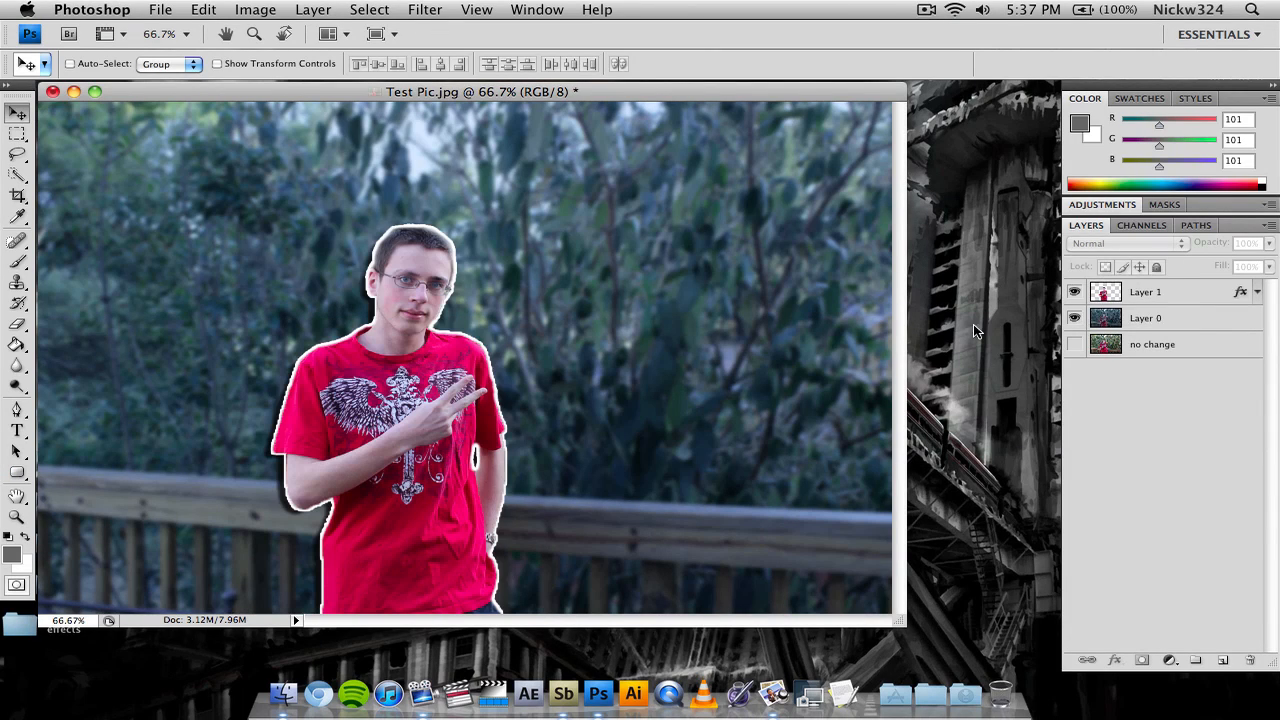